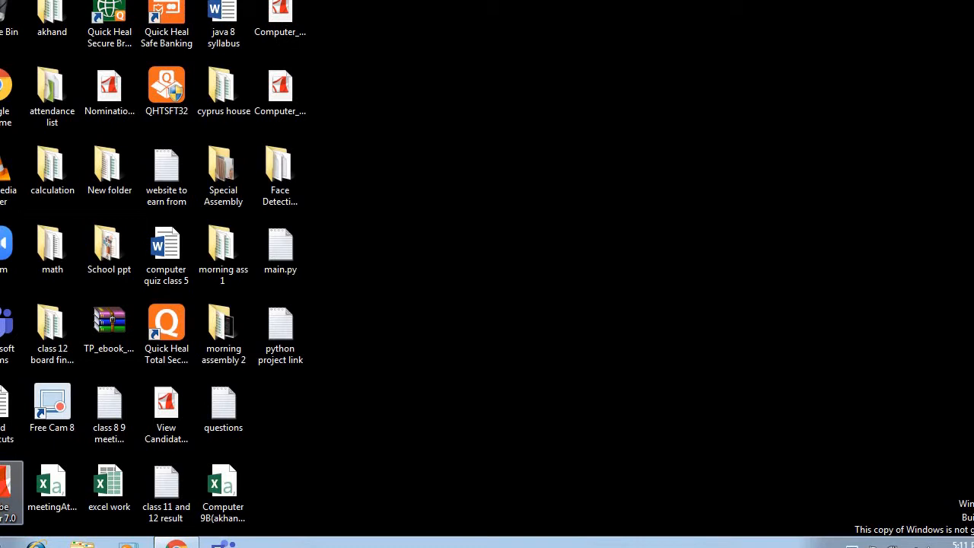
Step: Start Word 2013, dismiss the activation wizard, and create a blank document in a maximized window
click(2, 545)
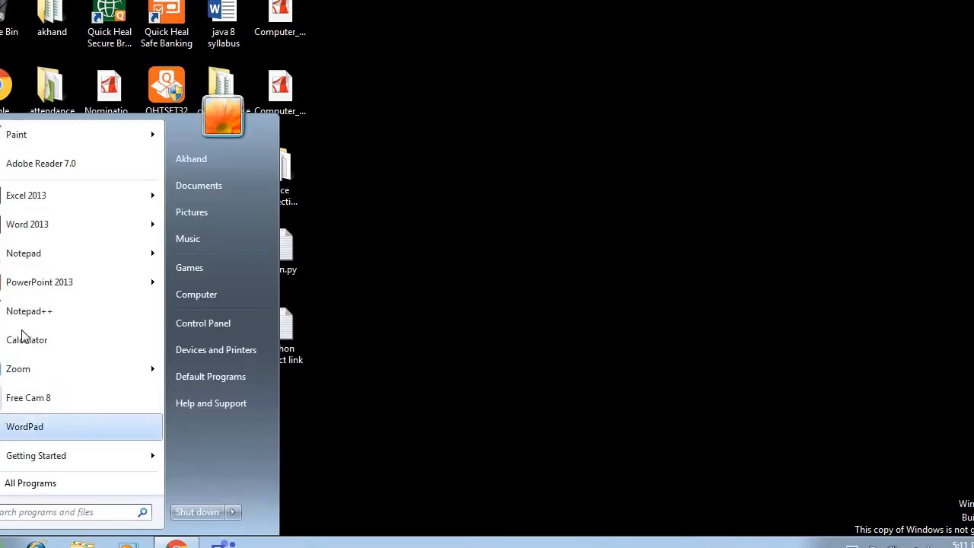
click(25, 229)
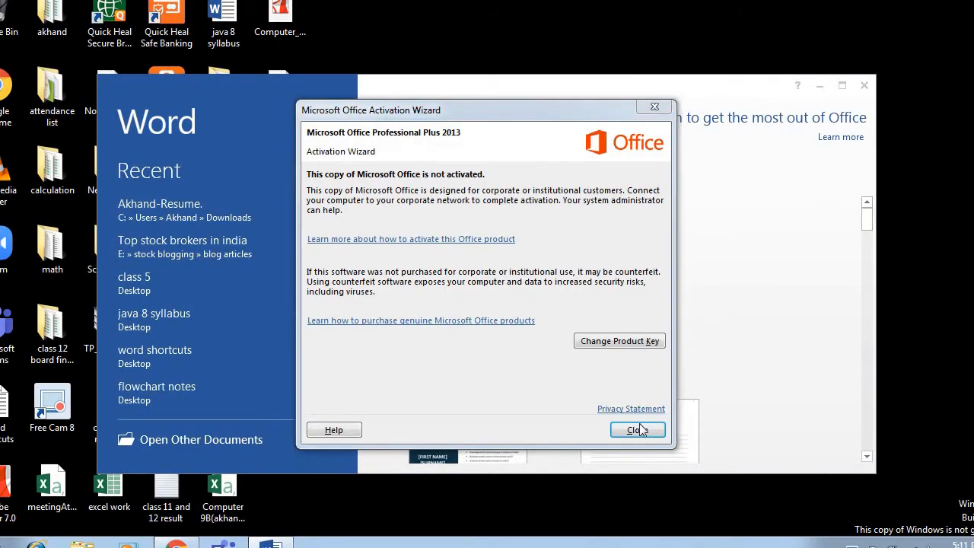
click(640, 430)
click(431, 256)
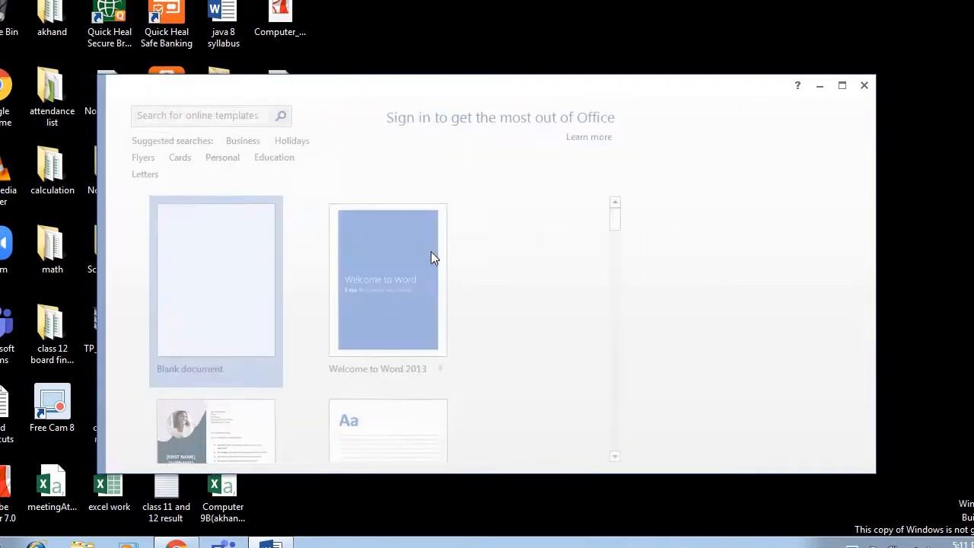
click(842, 87)
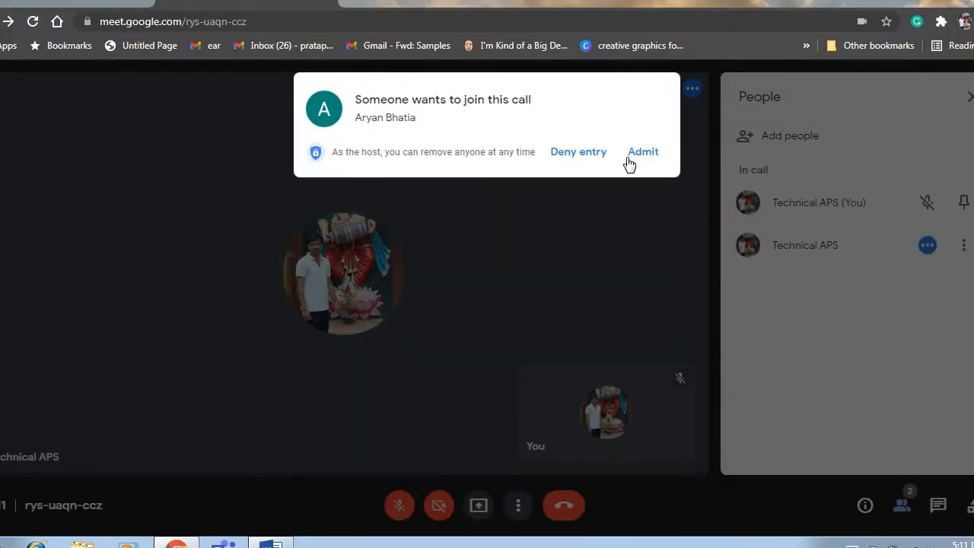
Step: Admit the two waiting participants to the Google Meet call and return to the blank document in Word
click(627, 156)
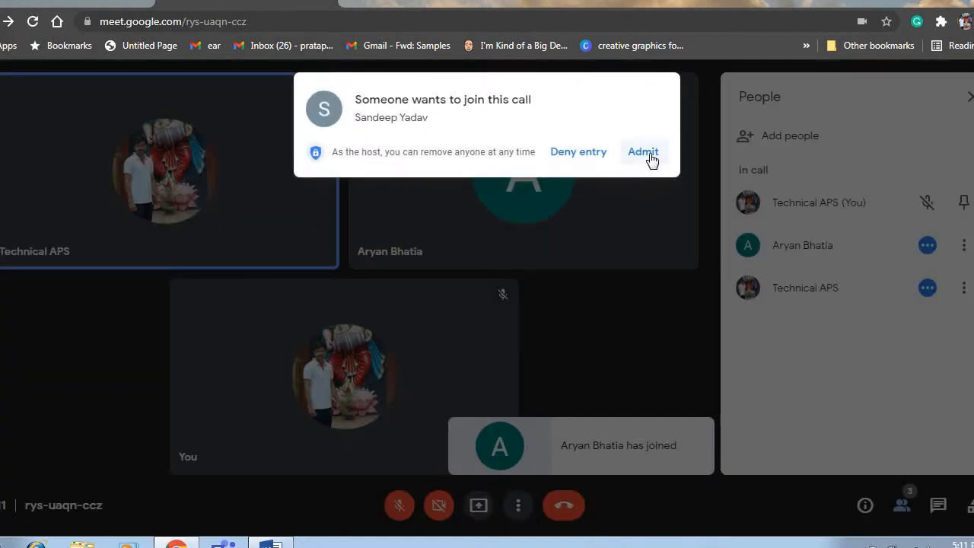
click(647, 155)
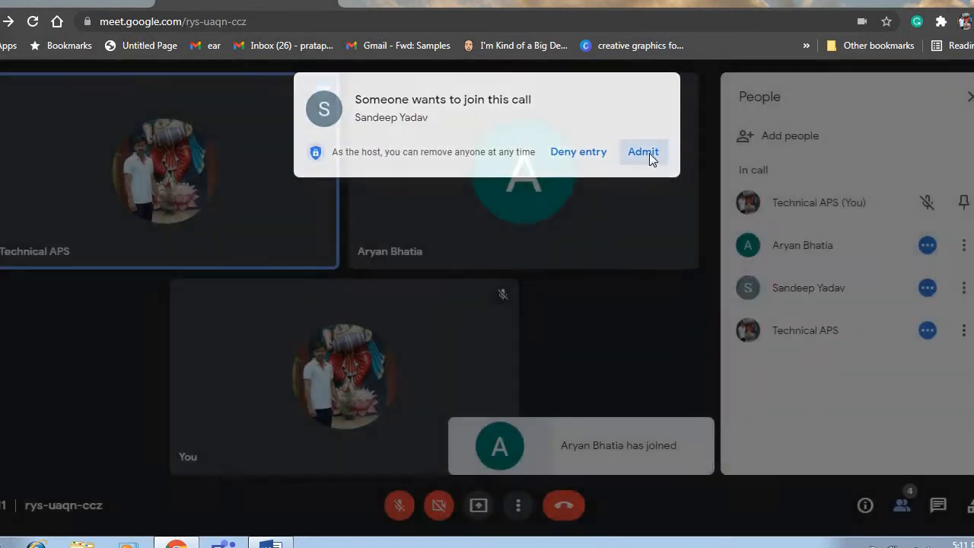
click(270, 545)
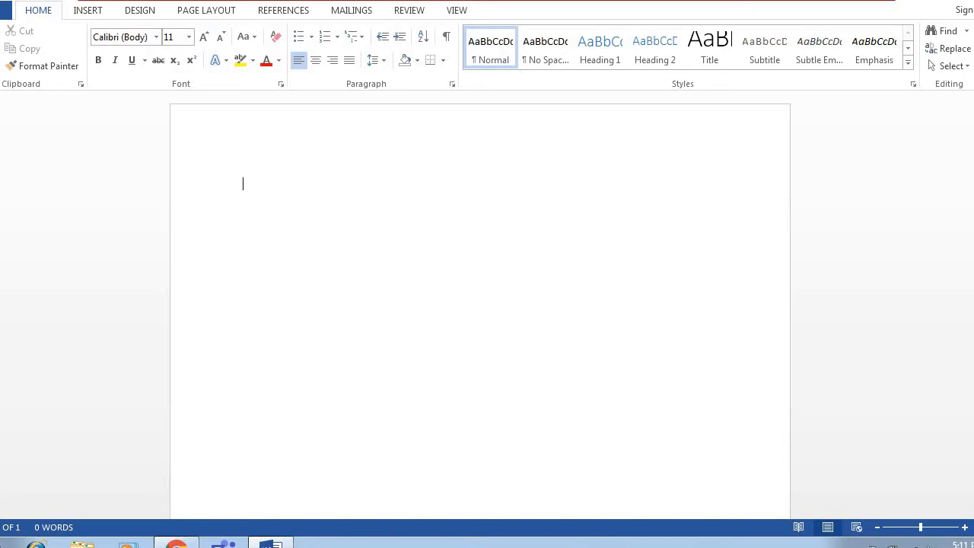
Step: Look over the insert and design commands and bring up the list of recent documents
click(95, 12)
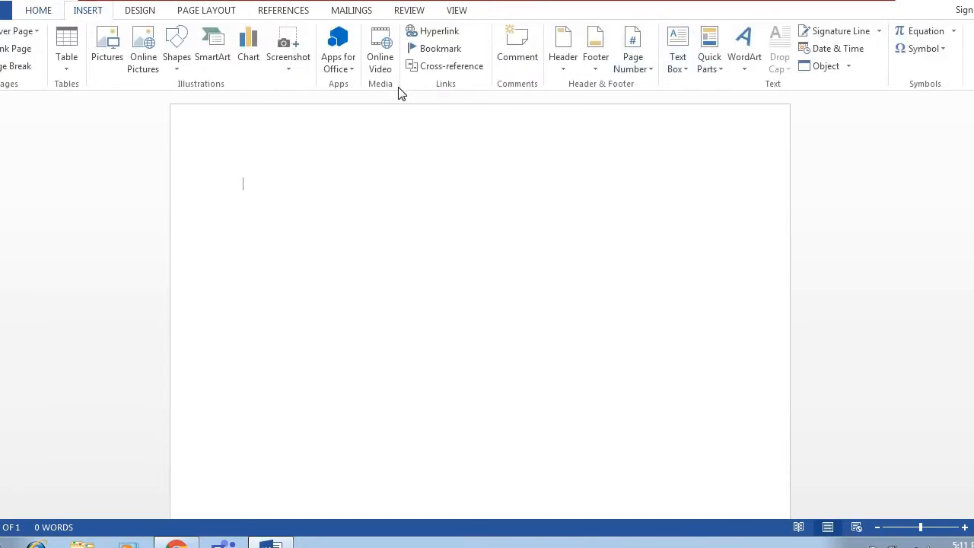
click(139, 17)
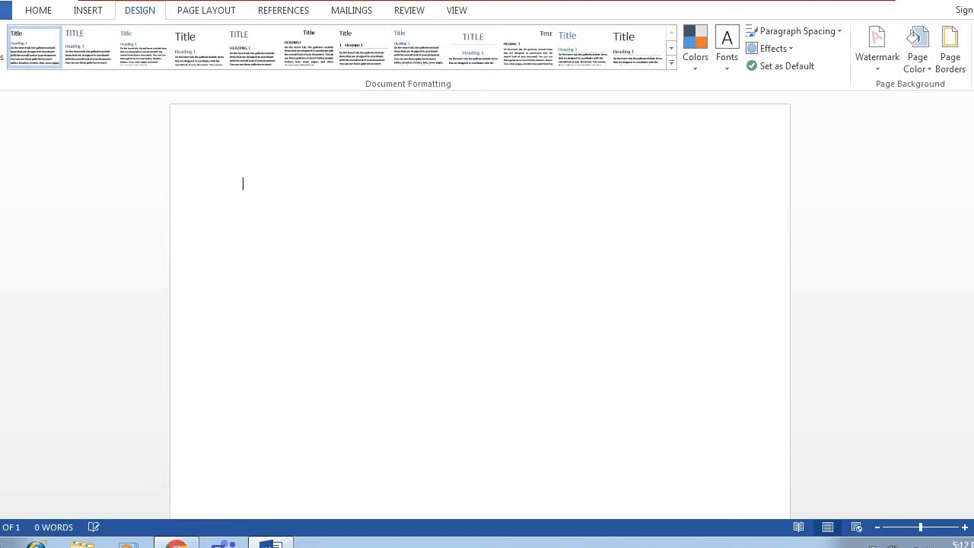
click(6, 9)
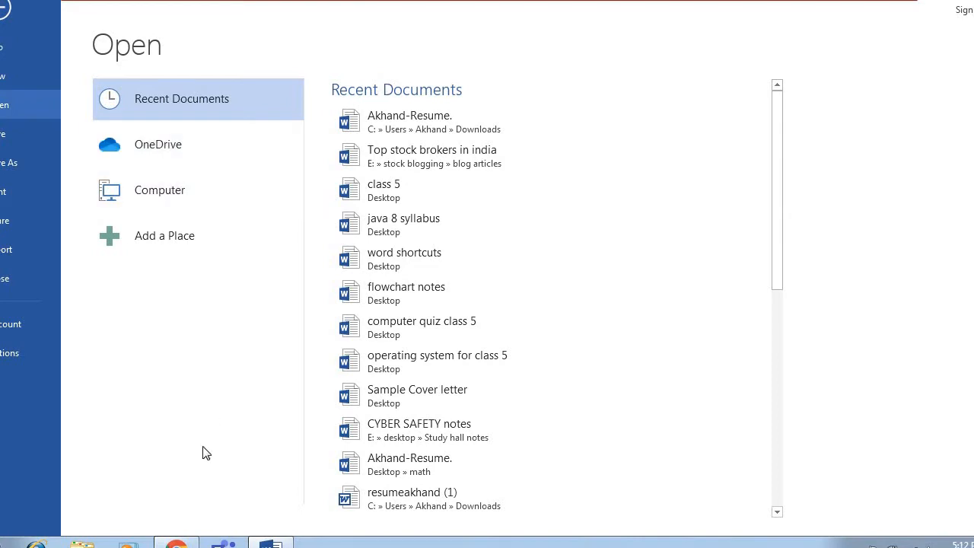
Step: Switch to Google Meet, present the entire screen to the call, and return to Word
click(183, 542)
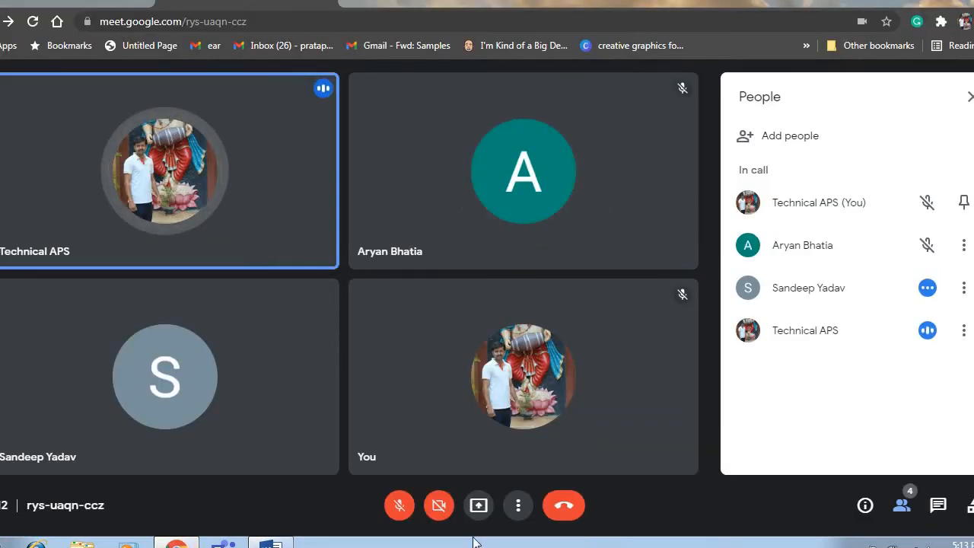
click(479, 506)
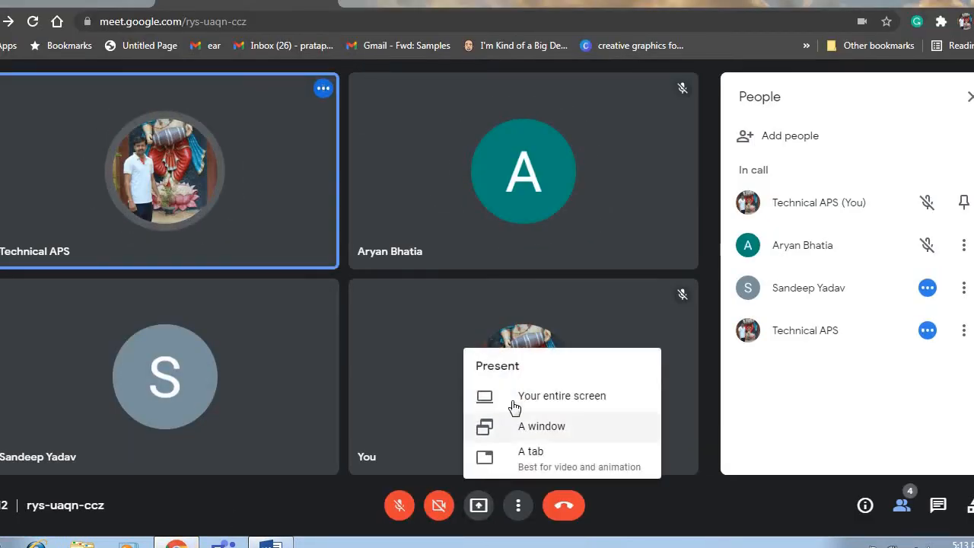
click(511, 400)
click(493, 222)
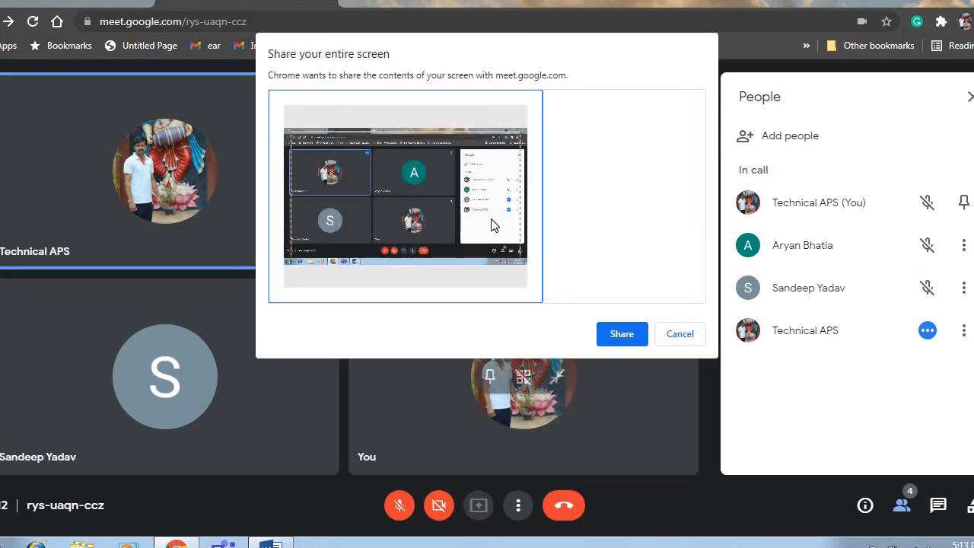
click(620, 334)
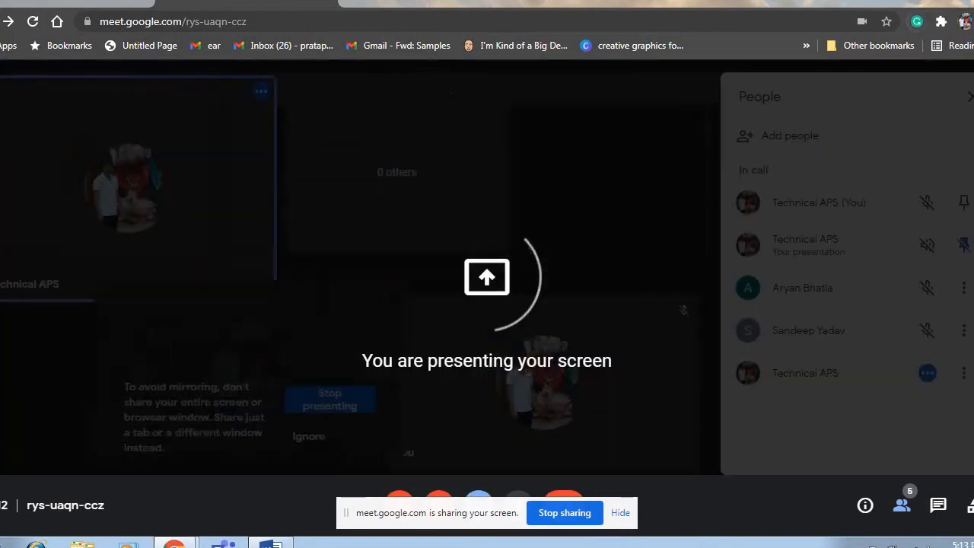
click(936, 1)
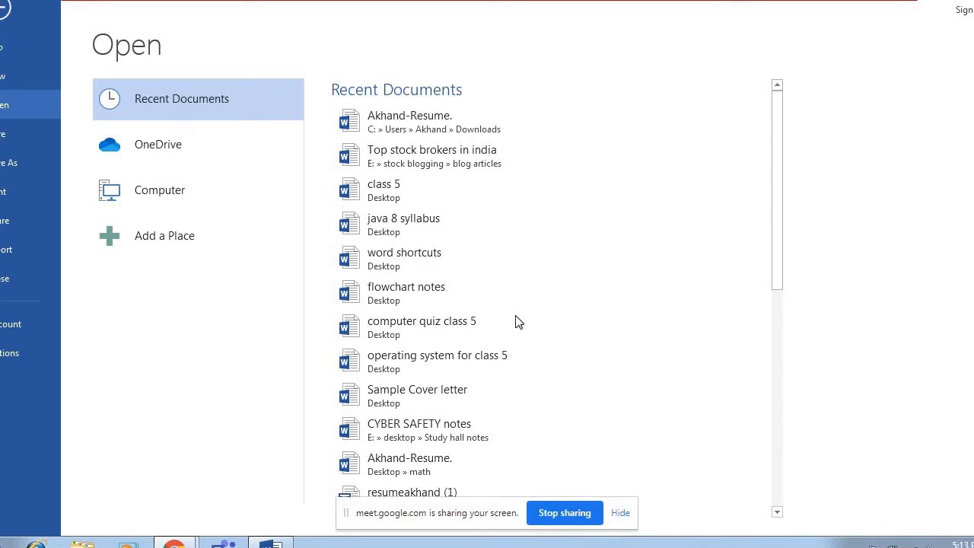
Step: Open the recent document "CYBER SAFETY notes" and maximize its window
click(444, 440)
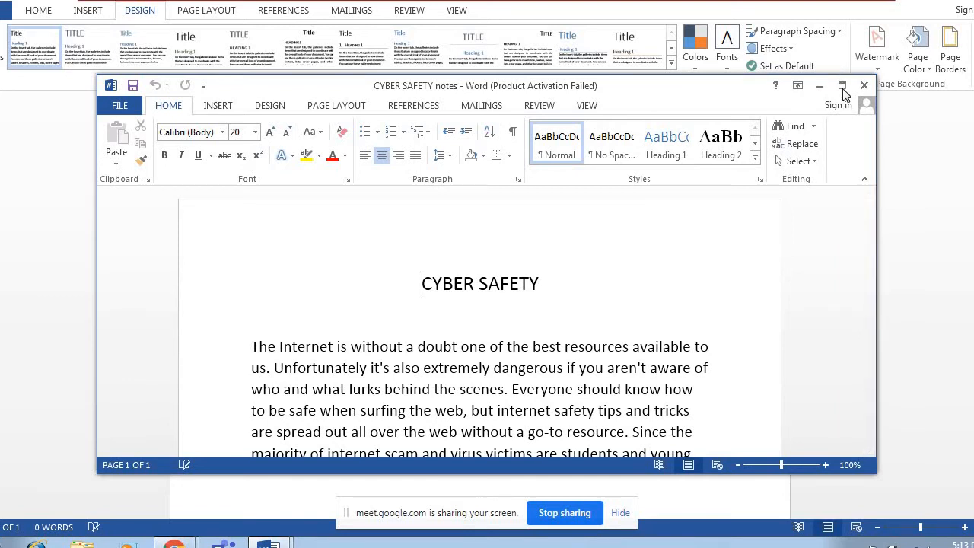
double_click(725, 94)
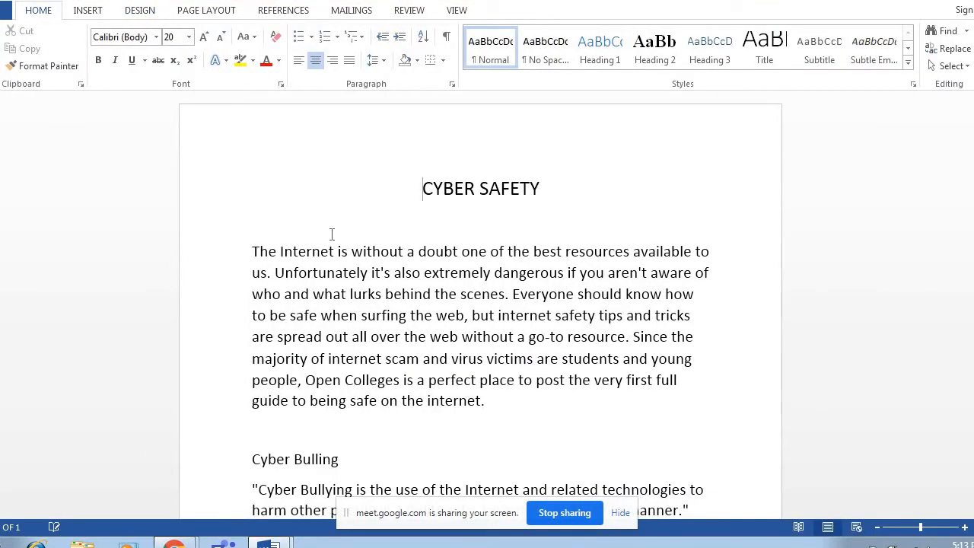
Step: Select the opening paragraph under the CYBER SAFETY title, extend the selection to the whole document, and clear it
click(247, 251)
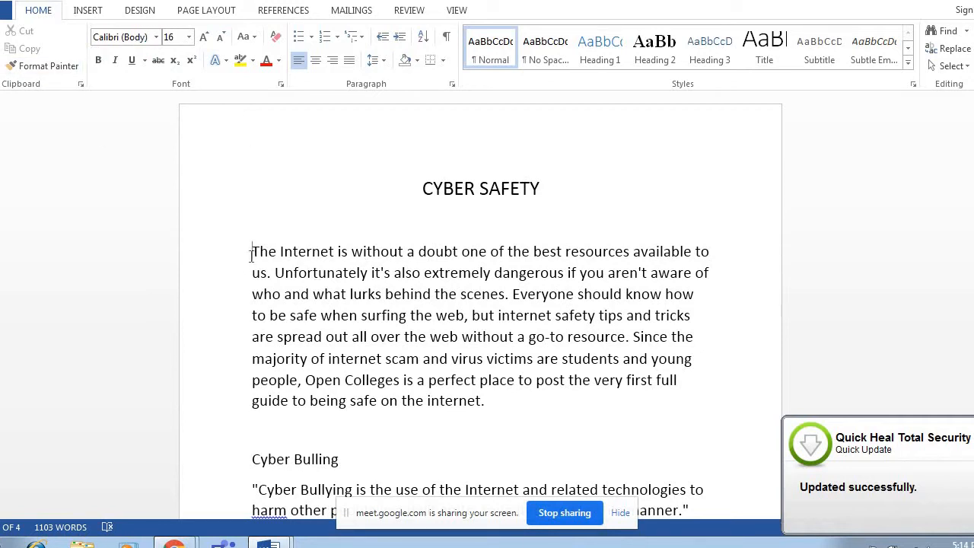
drag(254, 251, 484, 402)
click(514, 442)
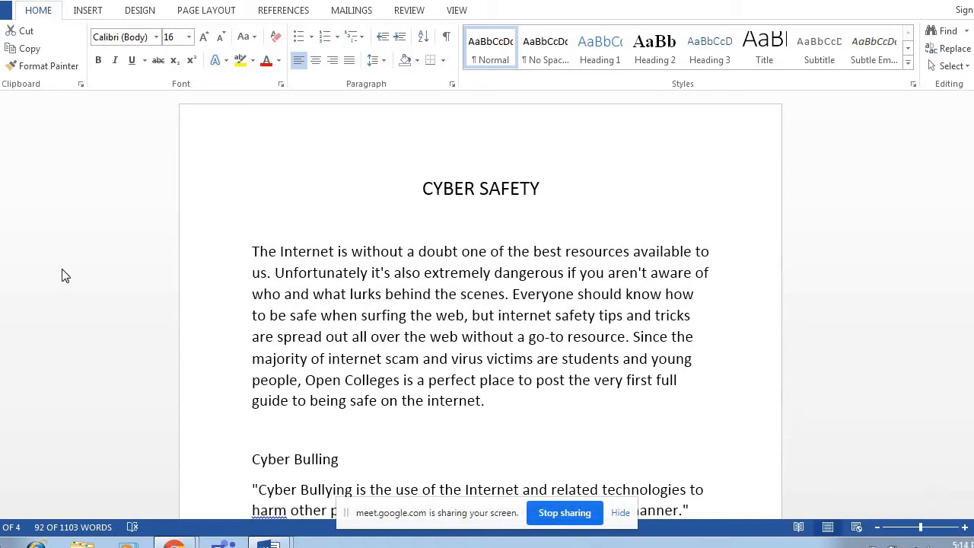
triple_click(258, 251)
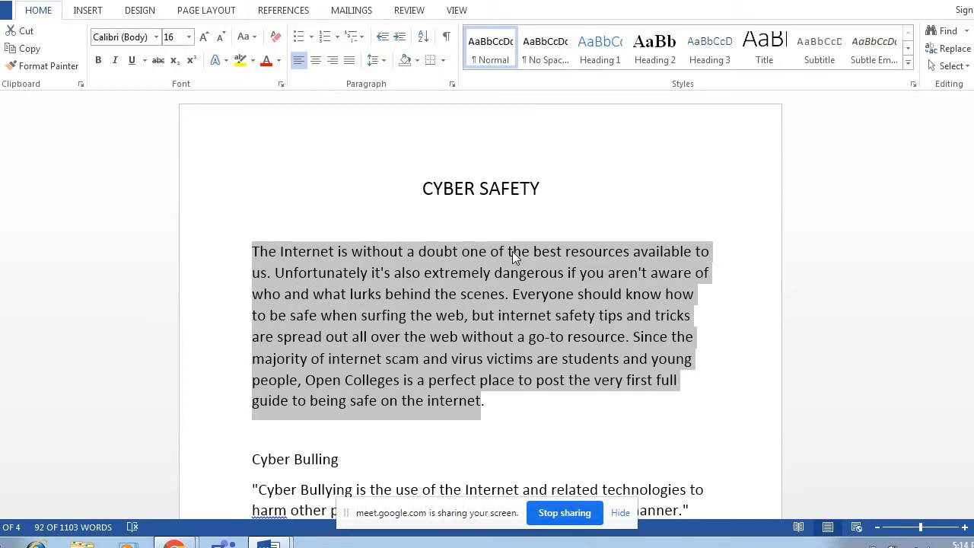
key(ctrl+a)
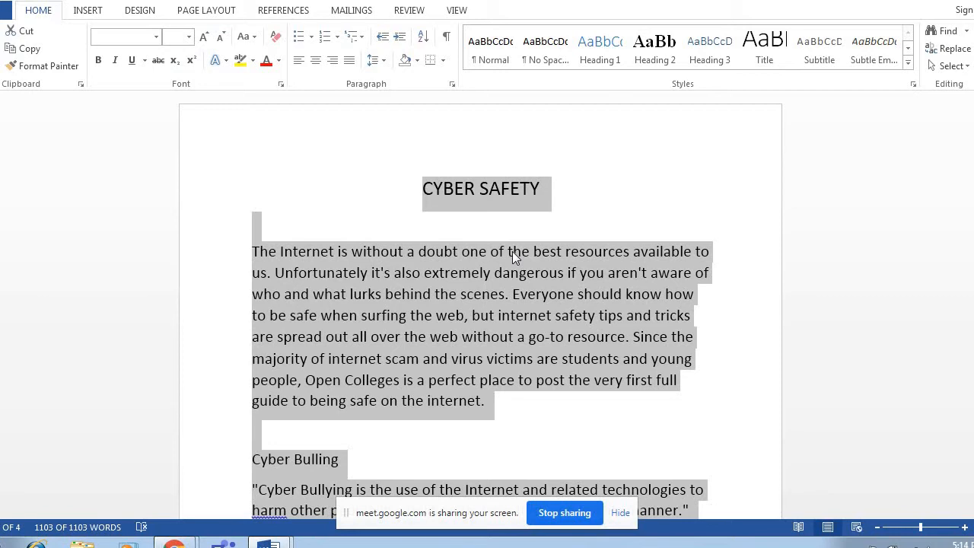
click(512, 251)
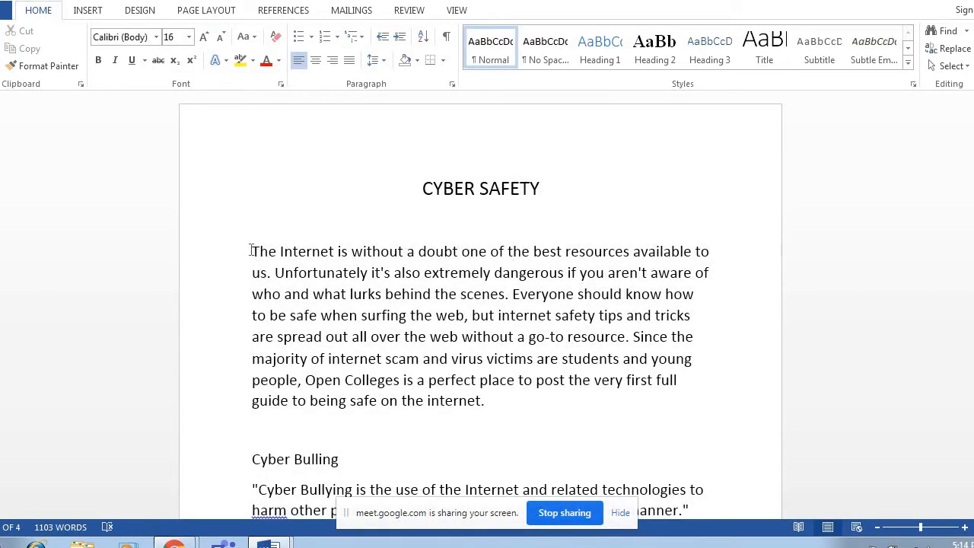
Step: Try the Heading 1 and Heading 2 styles on the opening paragraph and settle on Heading 3
drag(251, 251, 525, 411)
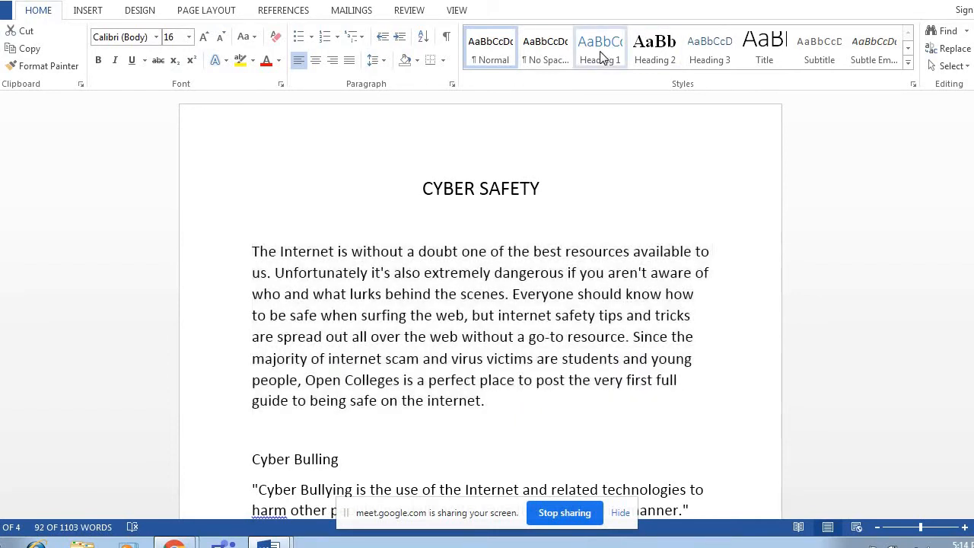
click(600, 55)
click(648, 61)
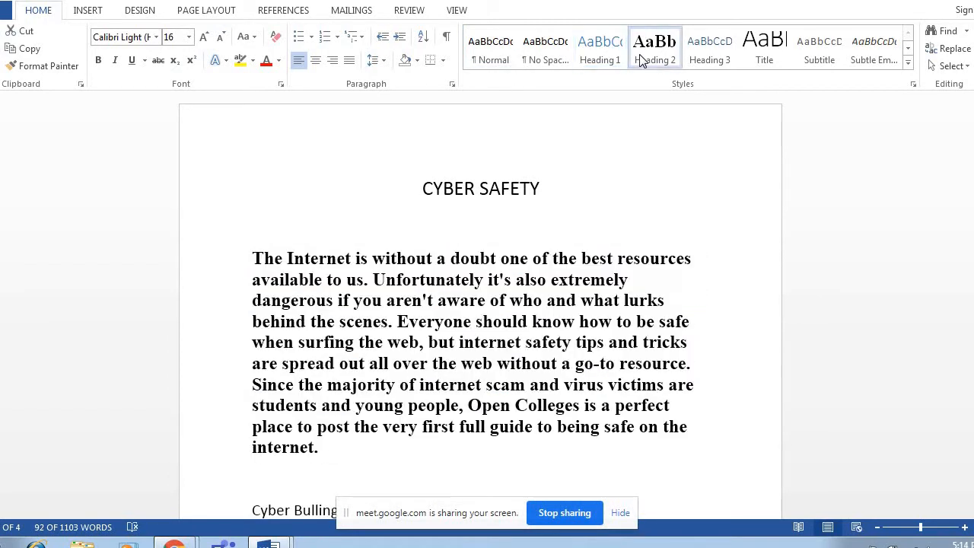
click(728, 61)
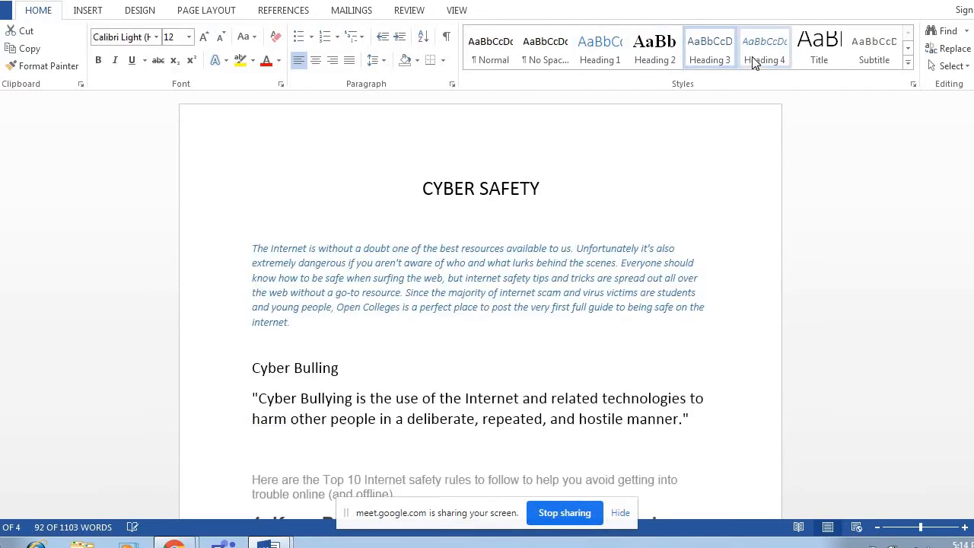
click(908, 67)
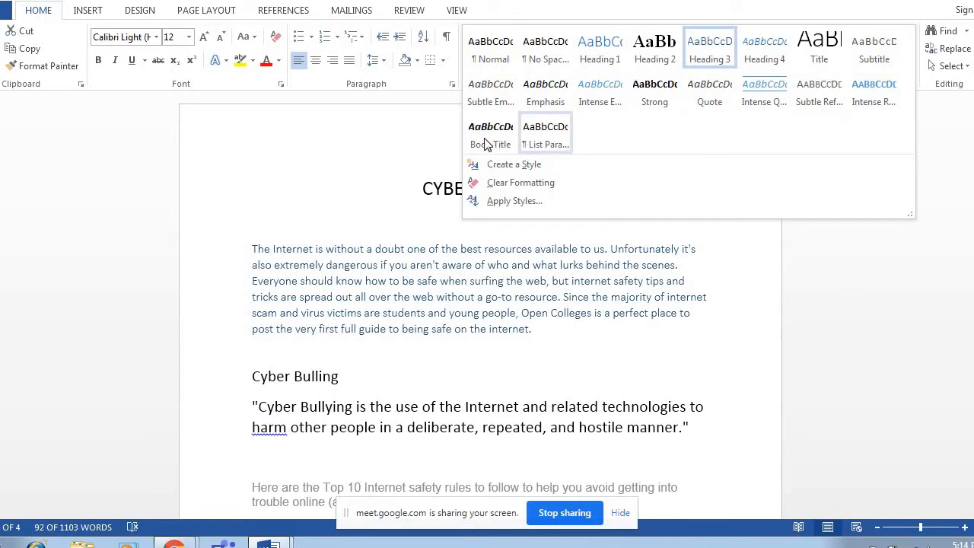
click(514, 165)
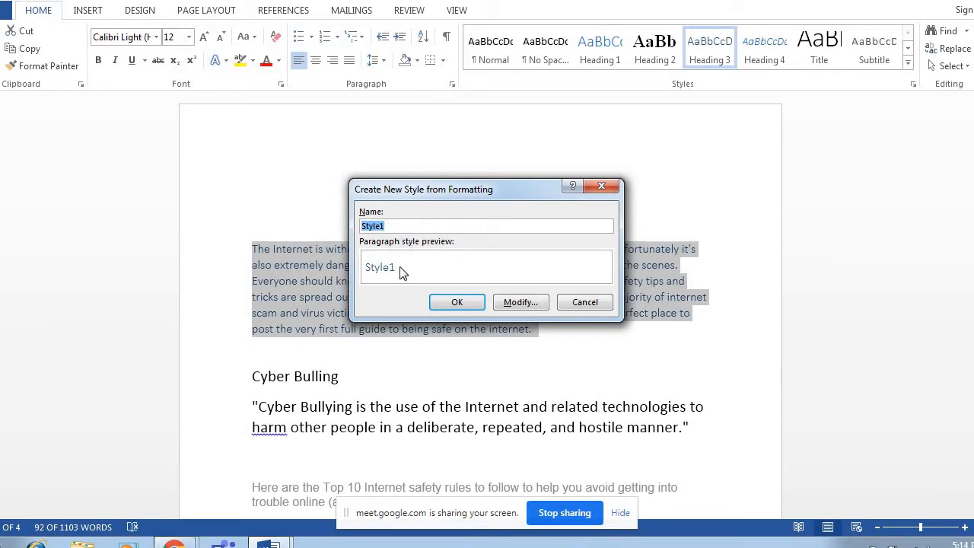
click(573, 298)
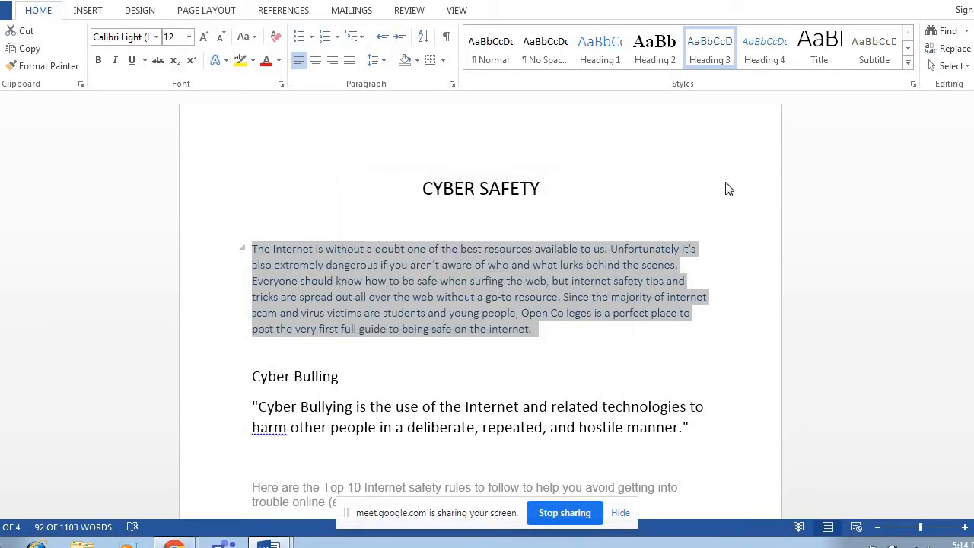
Step: Try a built-in style set with a blue title on the document and reset to the default style set
click(135, 14)
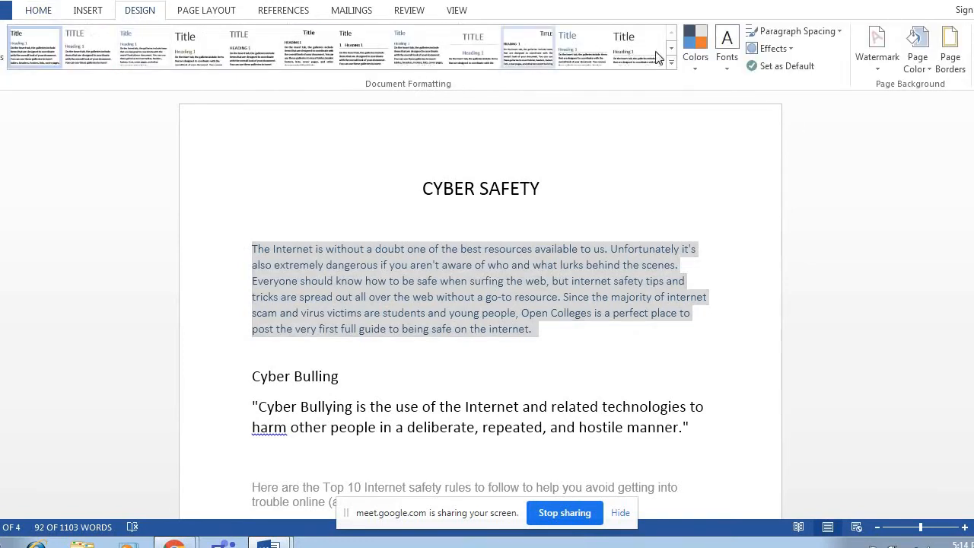
click(672, 67)
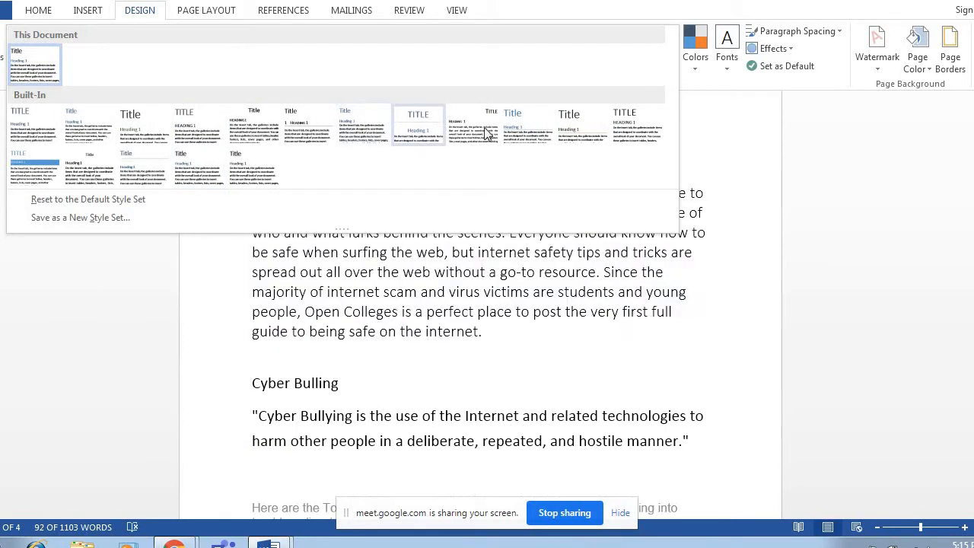
click(512, 130)
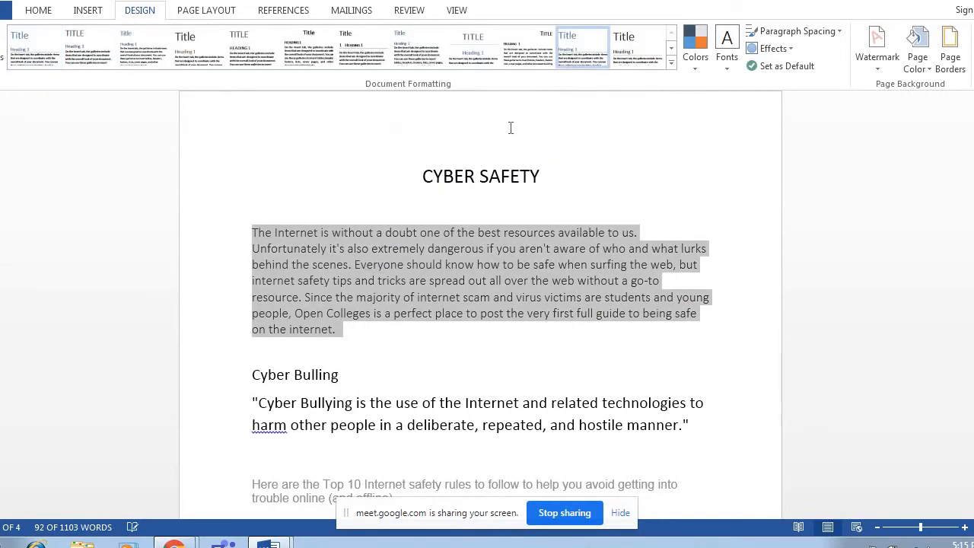
click(670, 64)
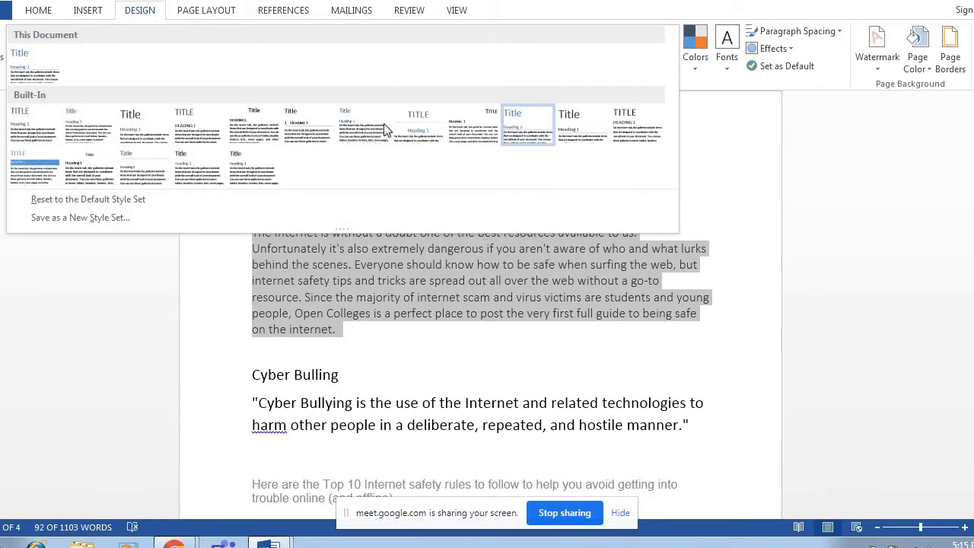
click(122, 199)
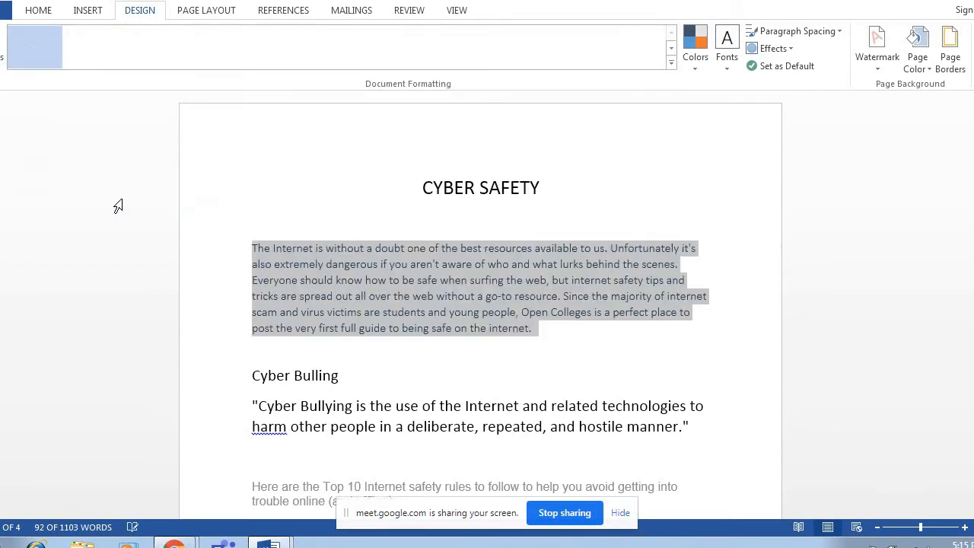
Step: Reselect the opening paragraph below the CYBER SAFETY title and apply the Normal style to it
click(346, 265)
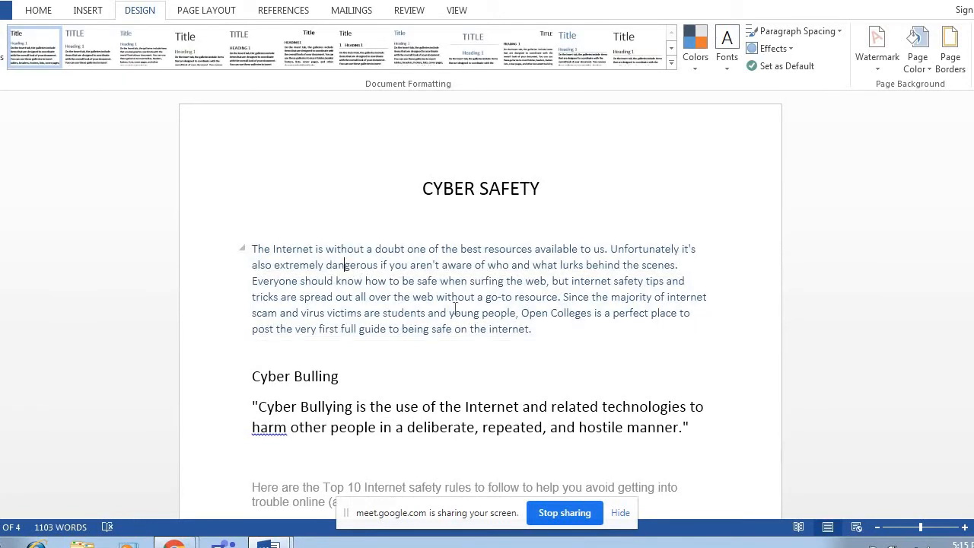
drag(532, 328, 252, 247)
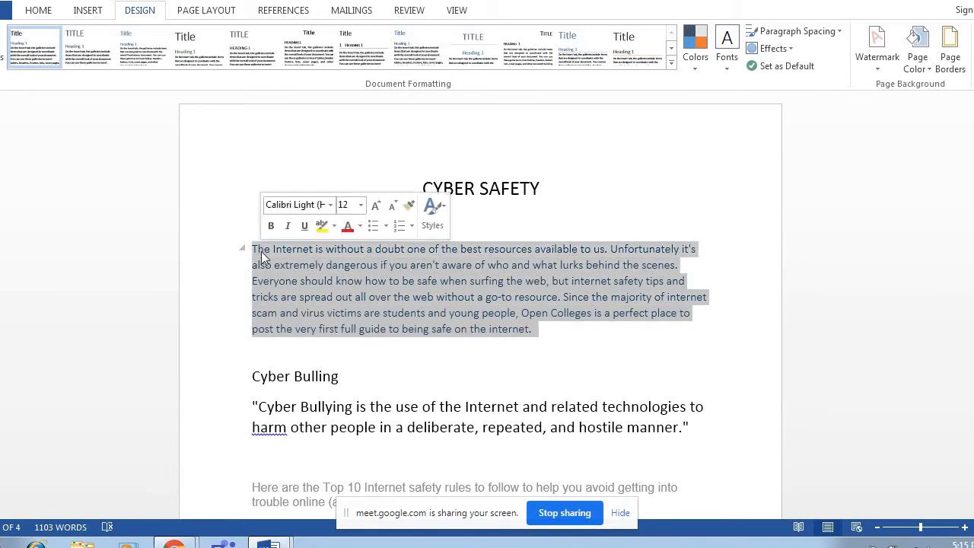
click(23, 16)
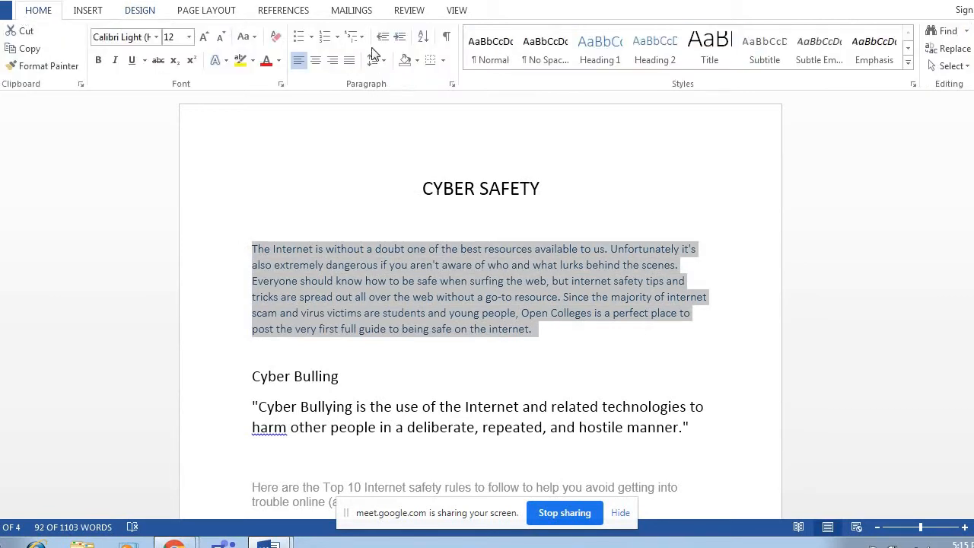
click(474, 48)
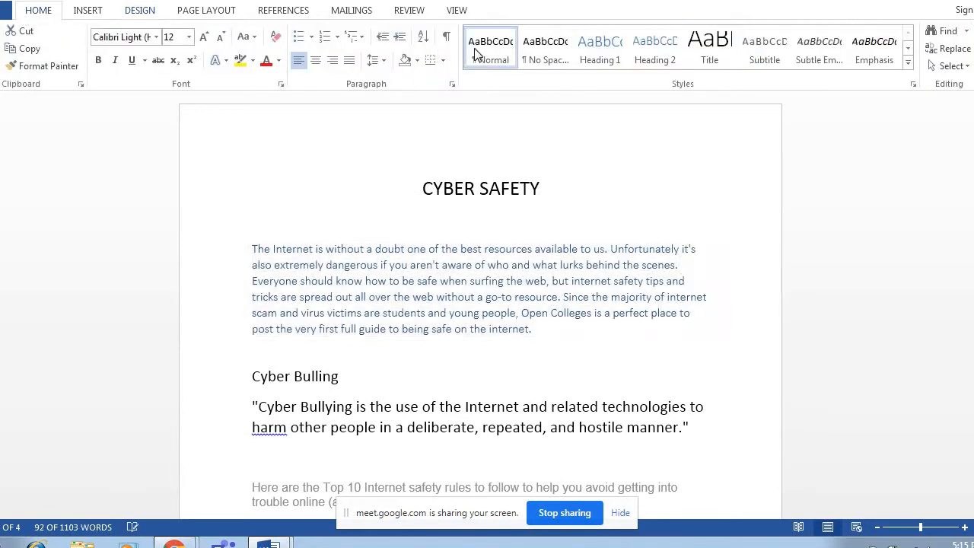
click(446, 265)
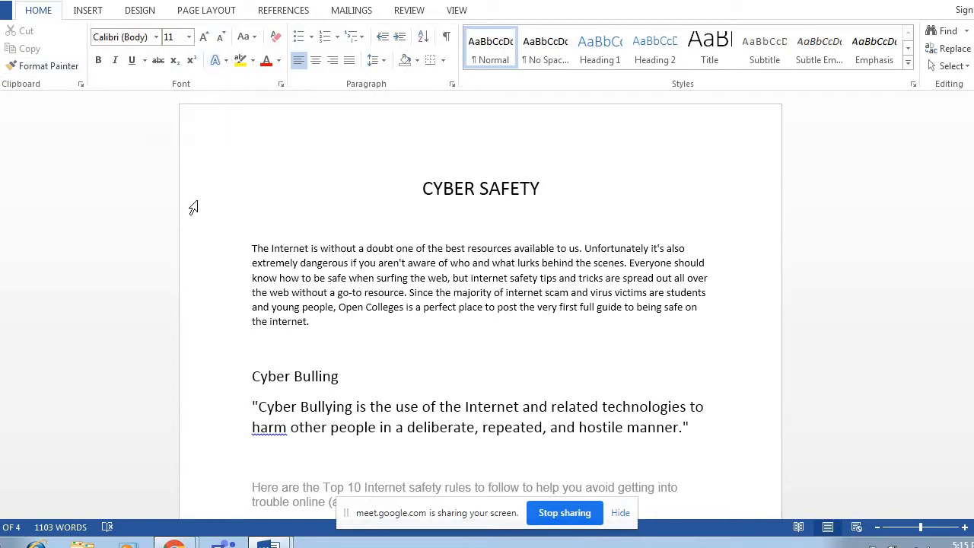
Step: Enlarge the opening paragraph's font size to 14
drag(253, 248, 311, 322)
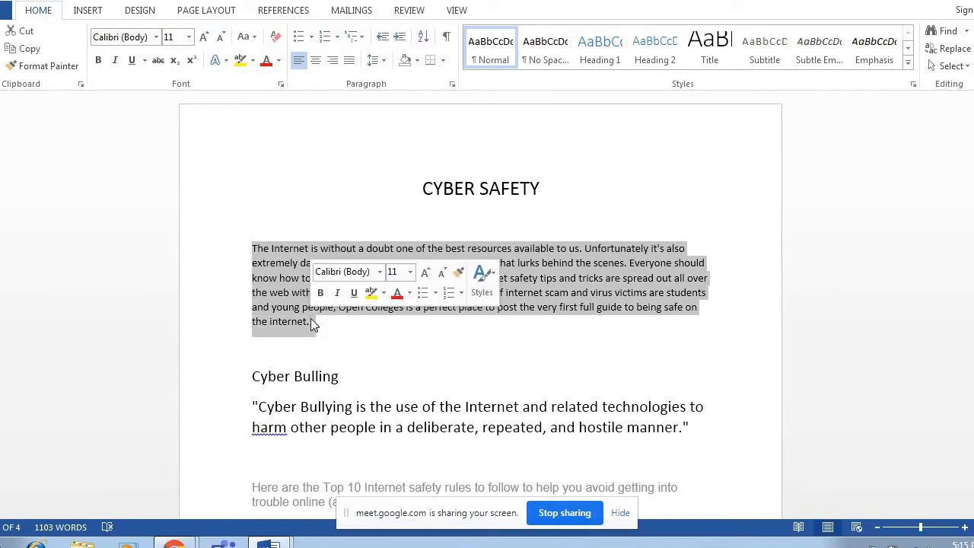
click(204, 36)
click(204, 37)
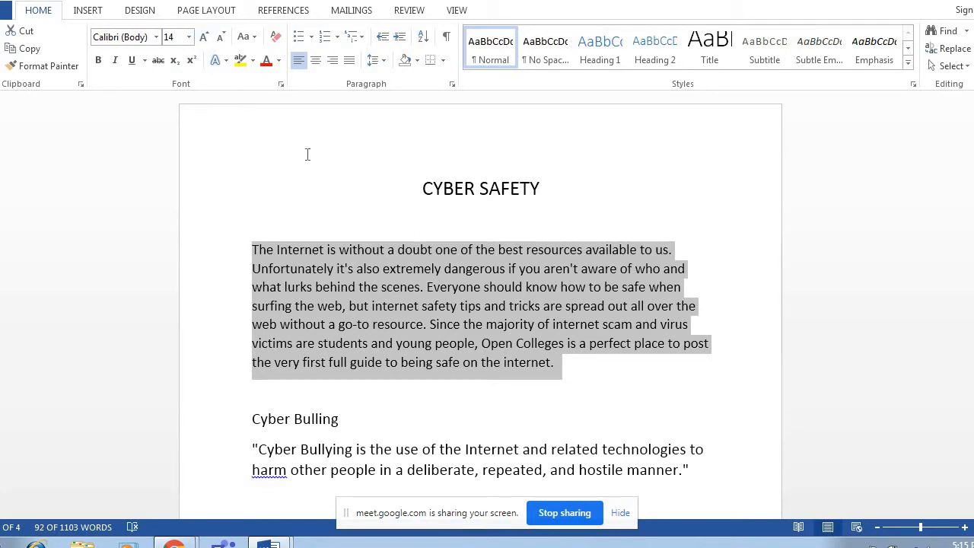
Step: Apply the Integral theme to the document and switch its color scheme to Blue
click(147, 14)
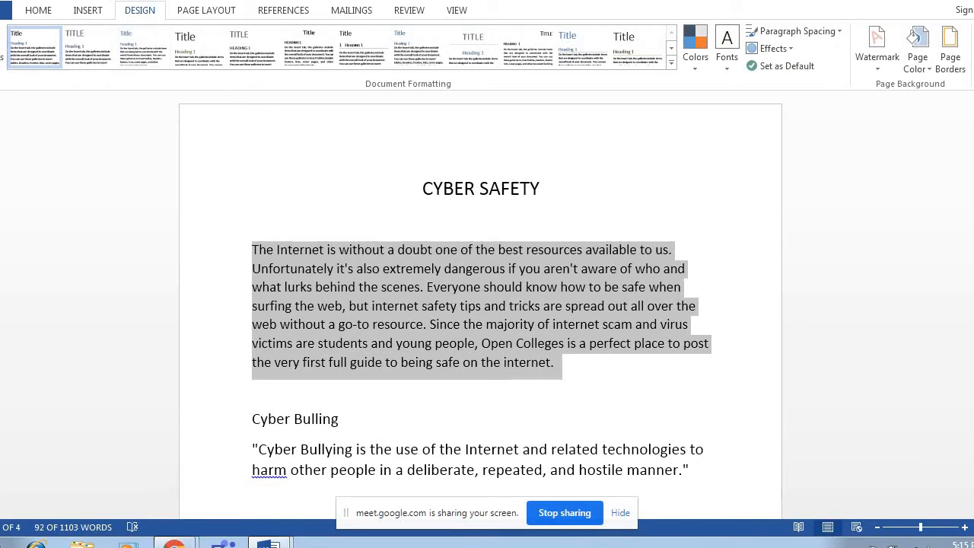
click(4, 47)
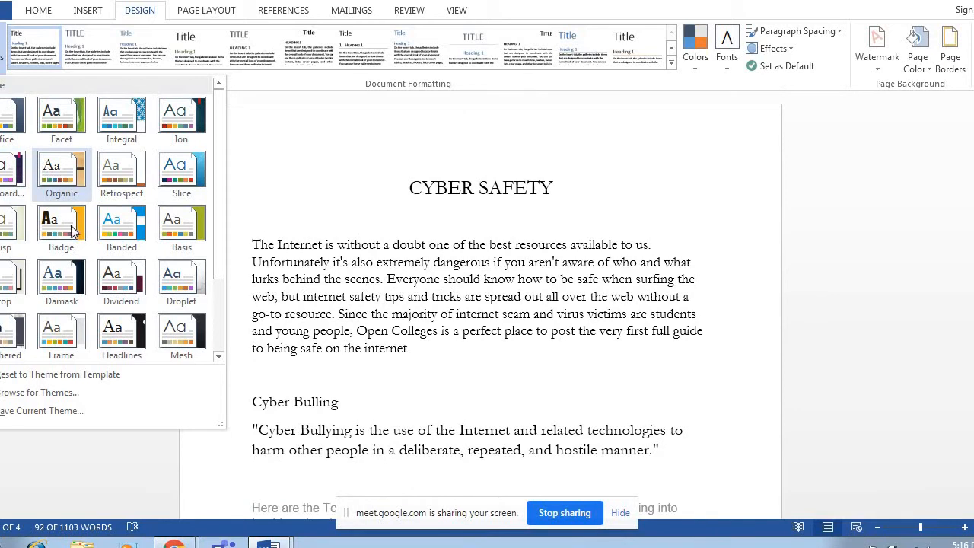
click(119, 131)
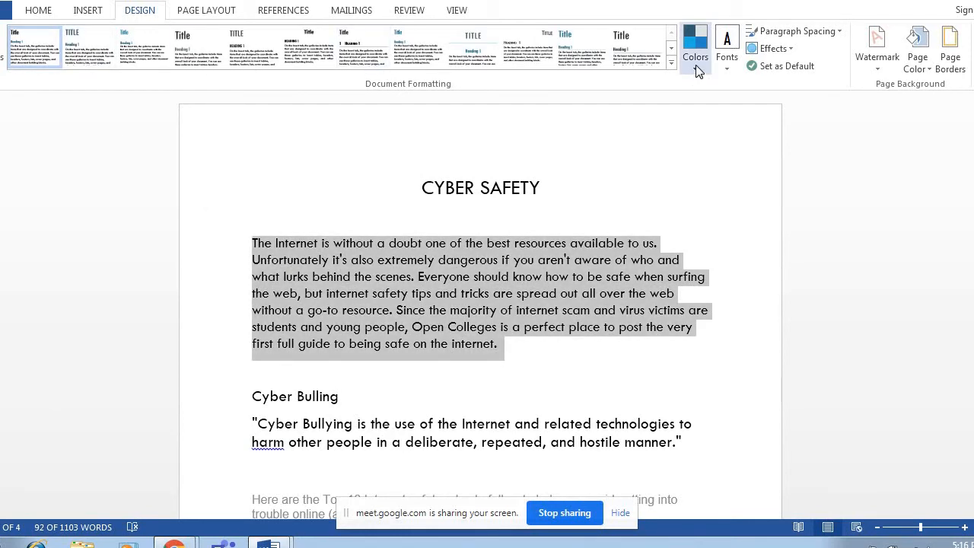
click(696, 64)
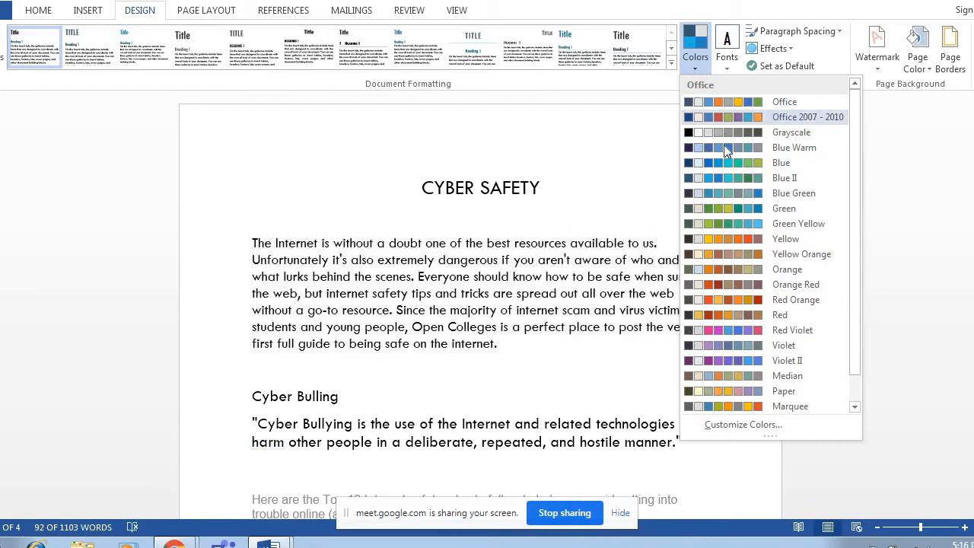
click(719, 162)
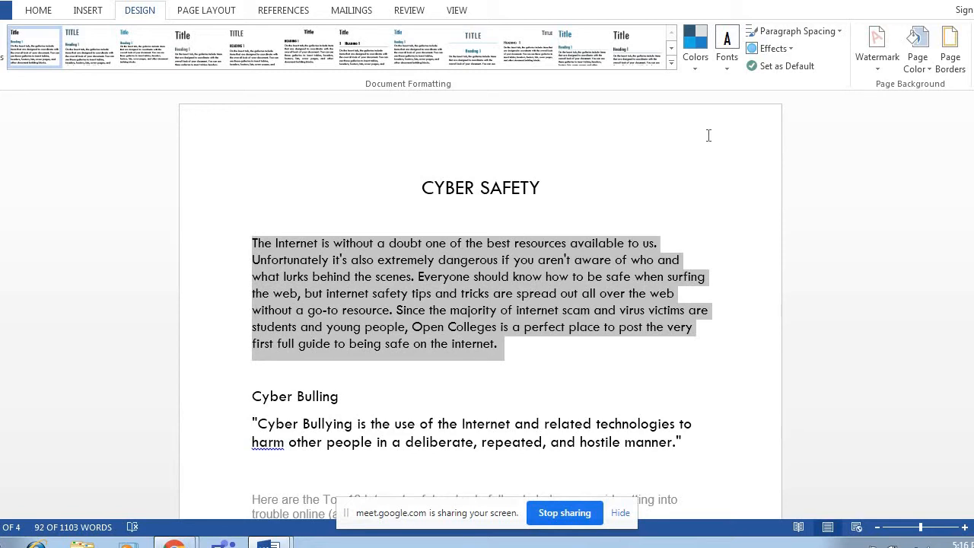
Step: Change the document's theme fonts to Franklin Gothic and its paragraph spacing to No Paragraph Space
click(723, 65)
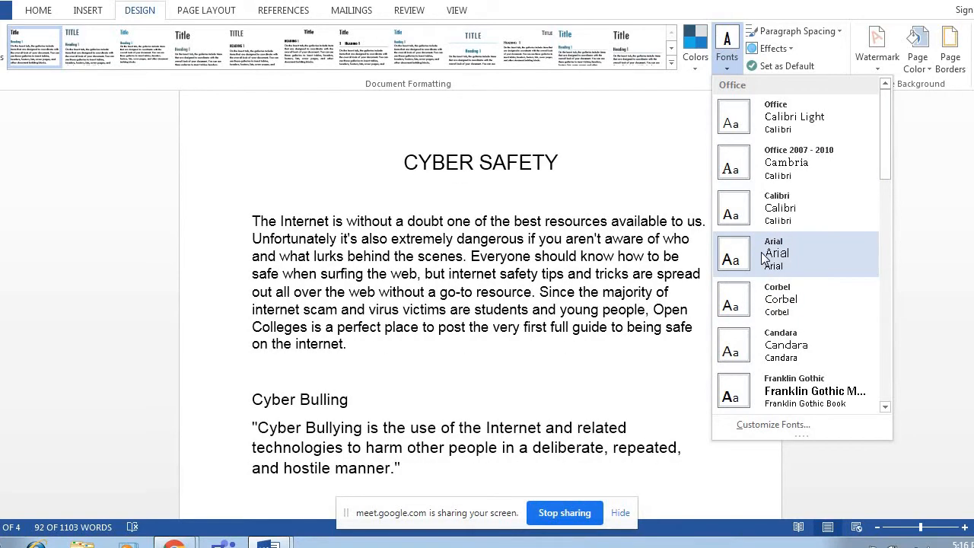
click(773, 388)
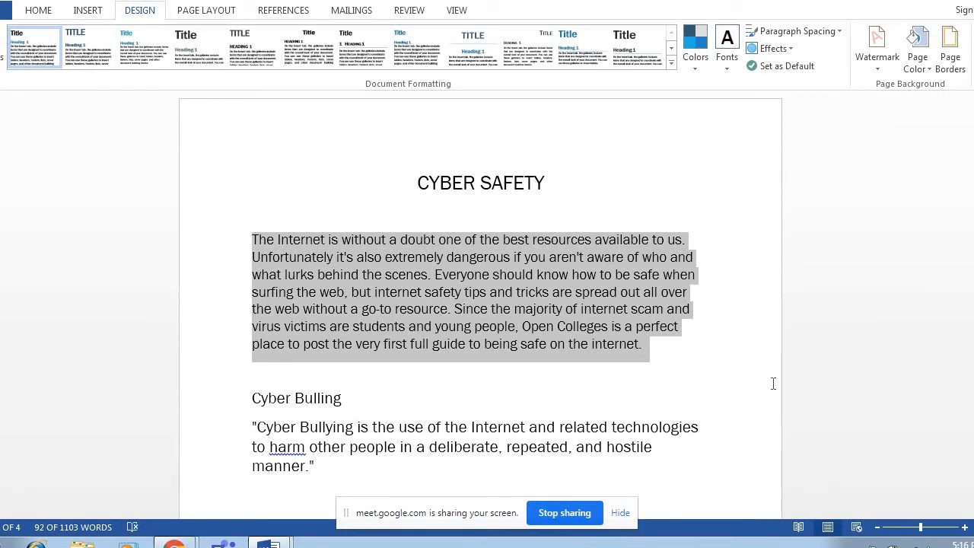
click(831, 36)
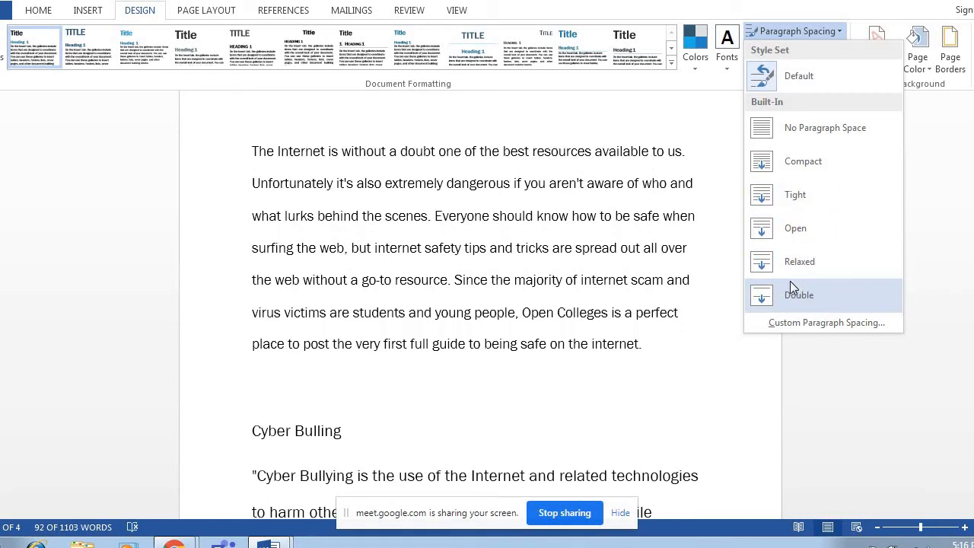
click(813, 134)
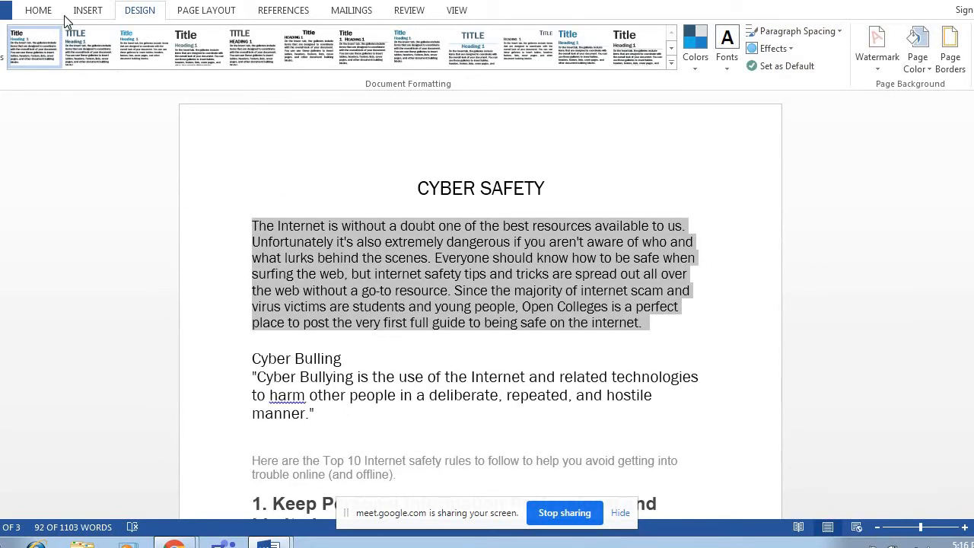
Step: Set the line spacing of the selected opening paragraph to 1.15
click(40, 11)
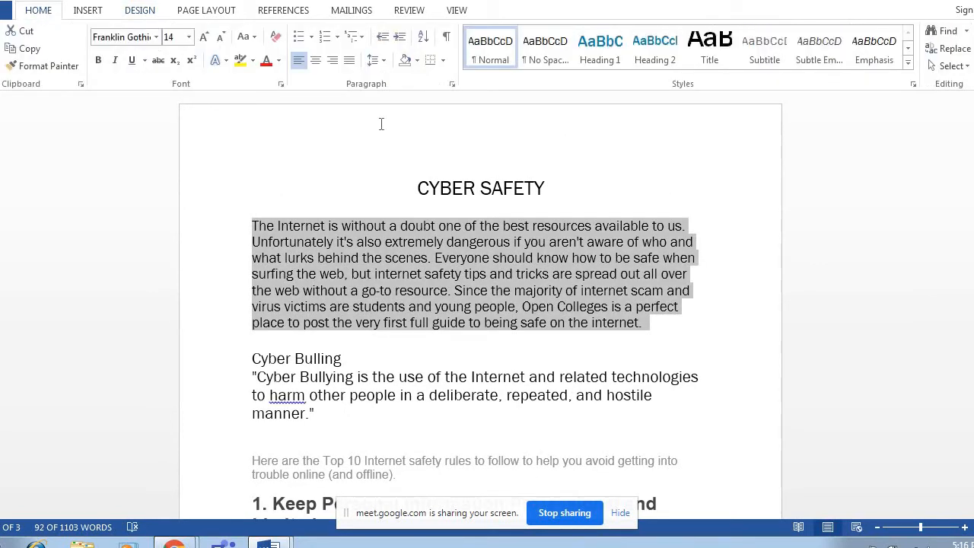
click(382, 66)
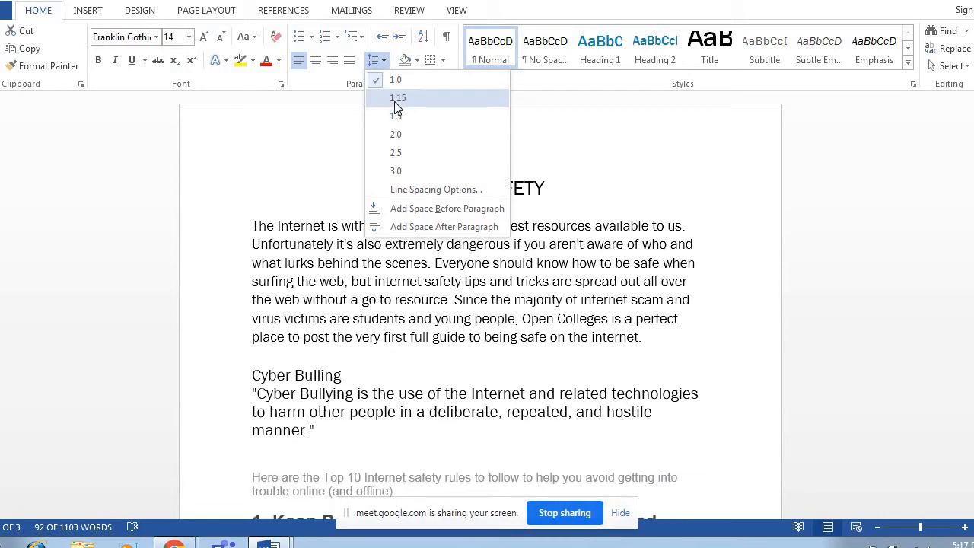
click(394, 101)
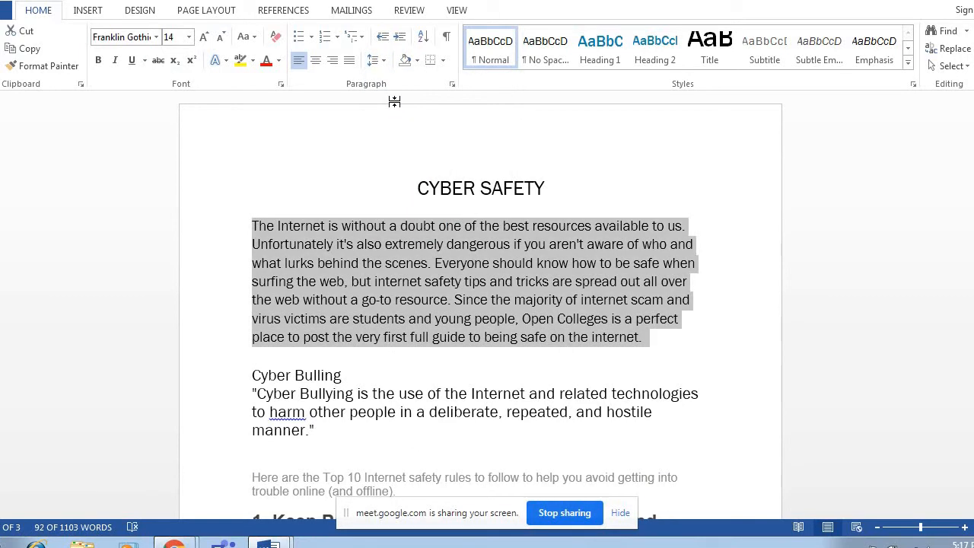
Step: Add a Box page border to the whole document and change its line style to dashed
click(138, 16)
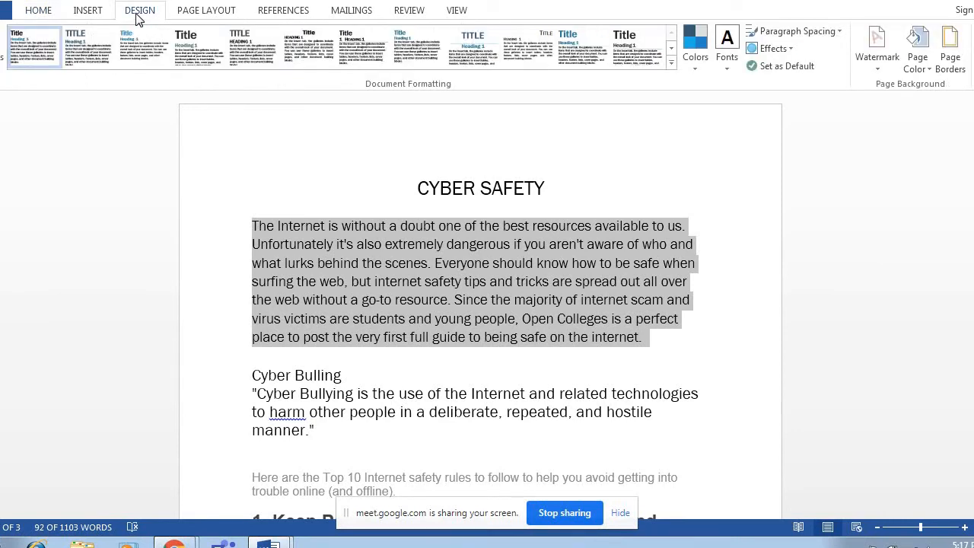
click(395, 206)
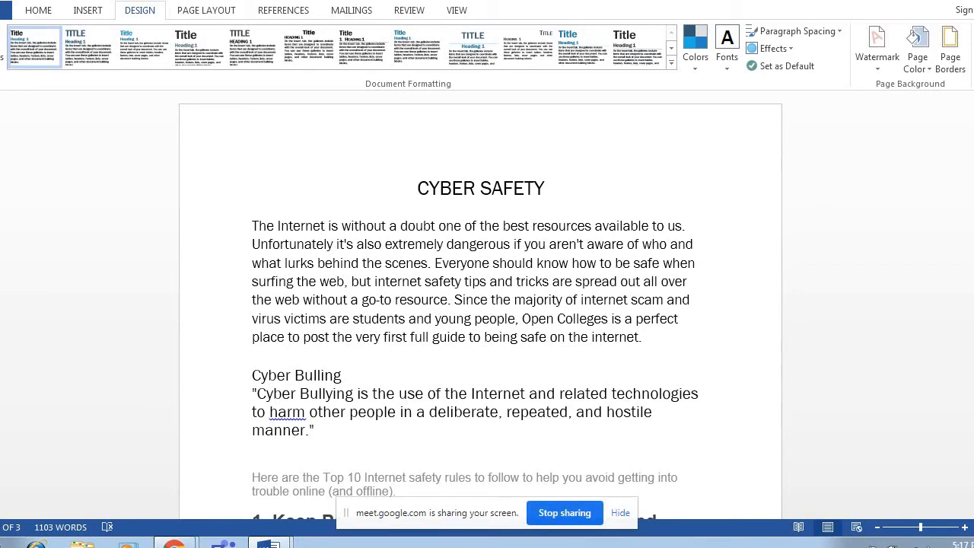
click(945, 69)
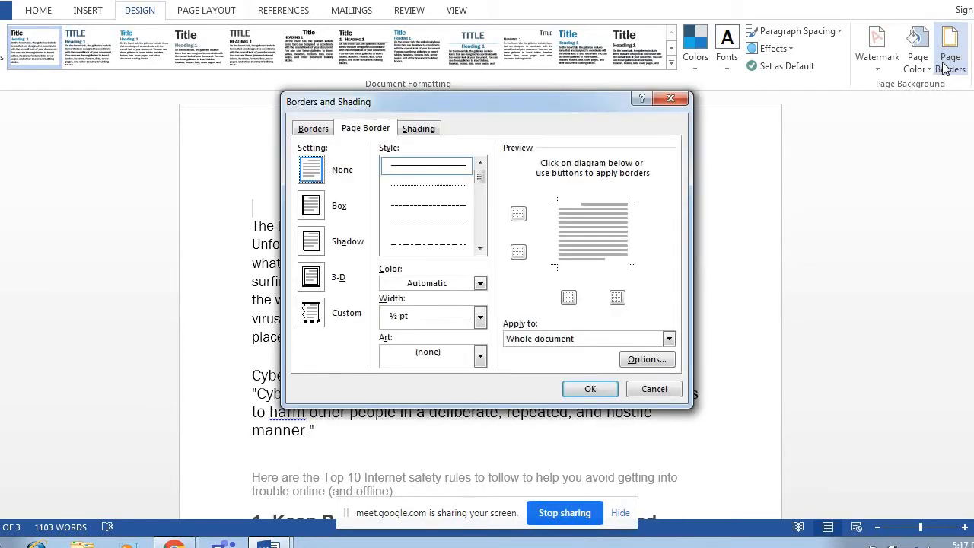
click(309, 210)
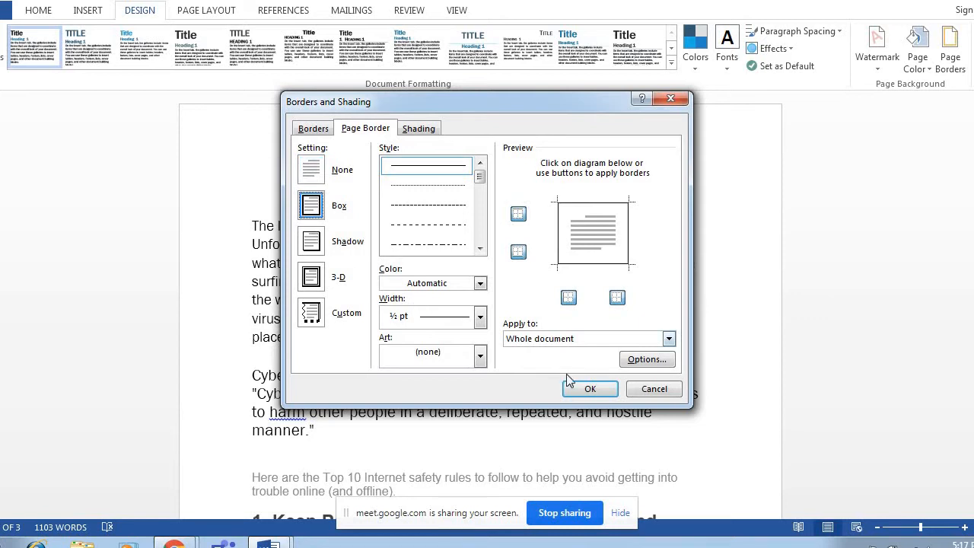
click(585, 388)
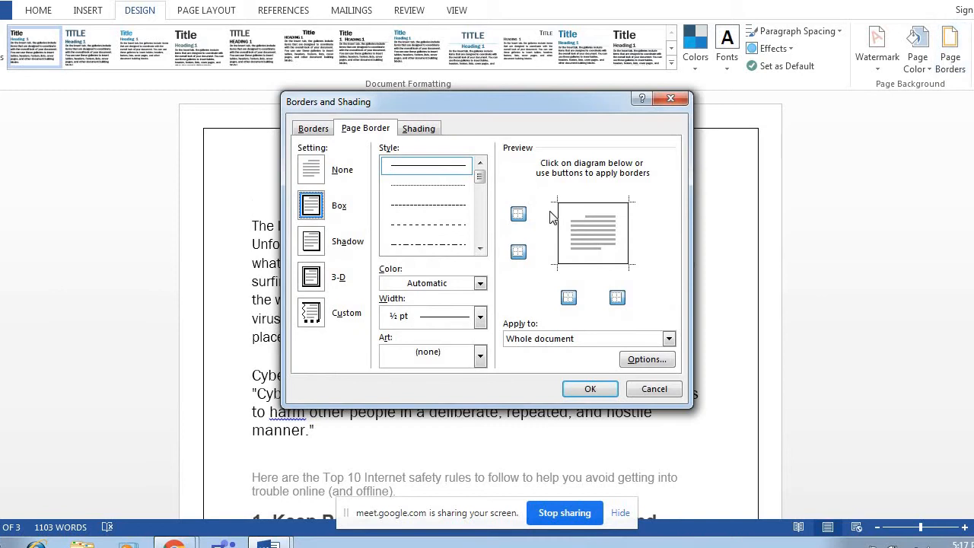
click(454, 227)
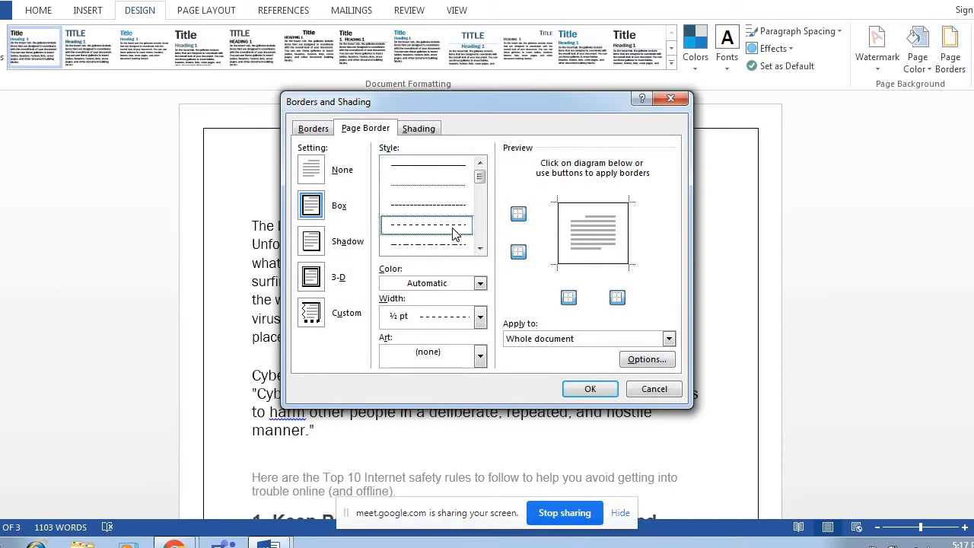
click(598, 390)
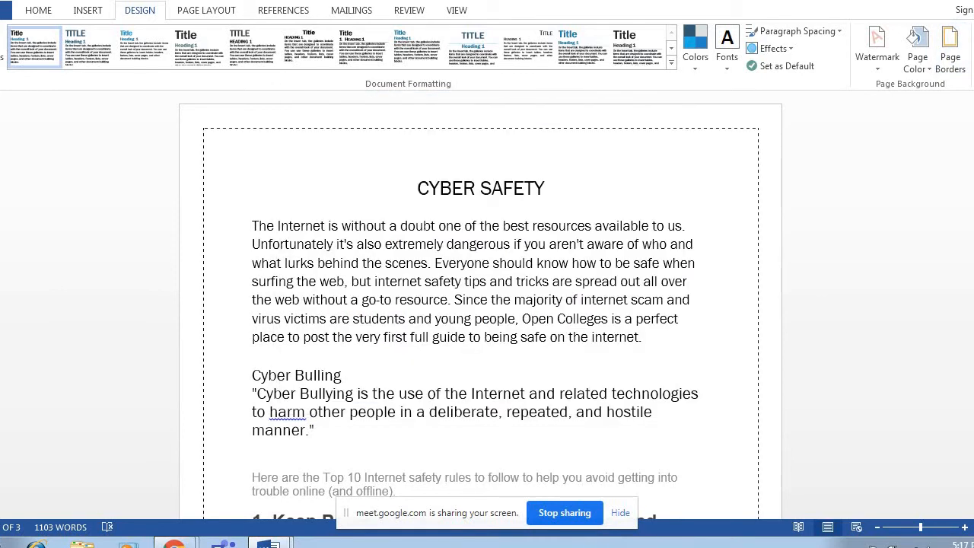
Step: Change the page border to the 3-D setting with a solid line 2 ¼ pt wide
click(951, 47)
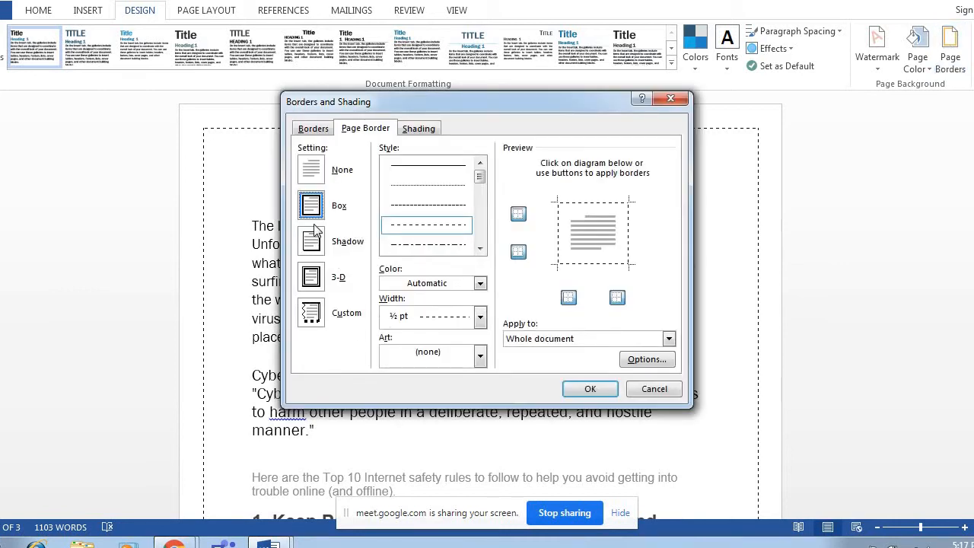
click(312, 278)
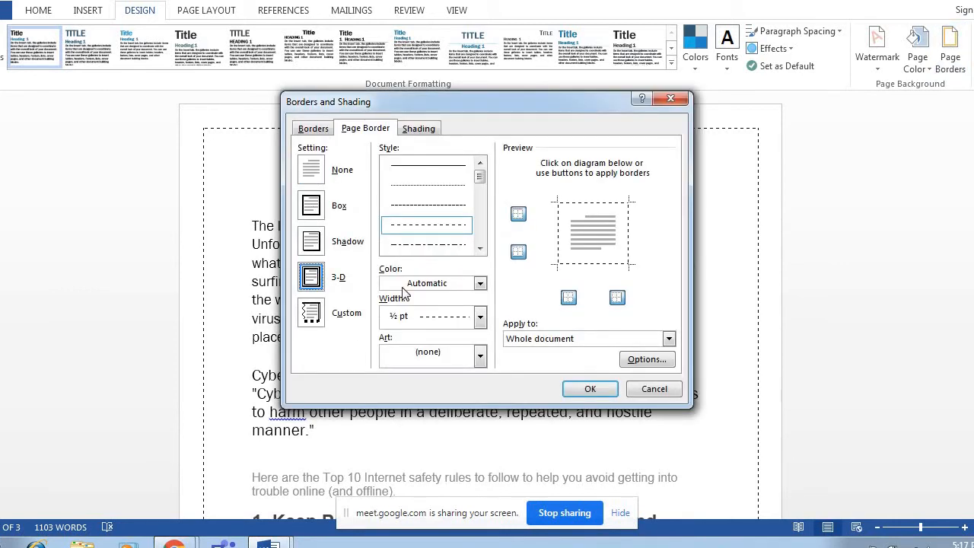
click(435, 168)
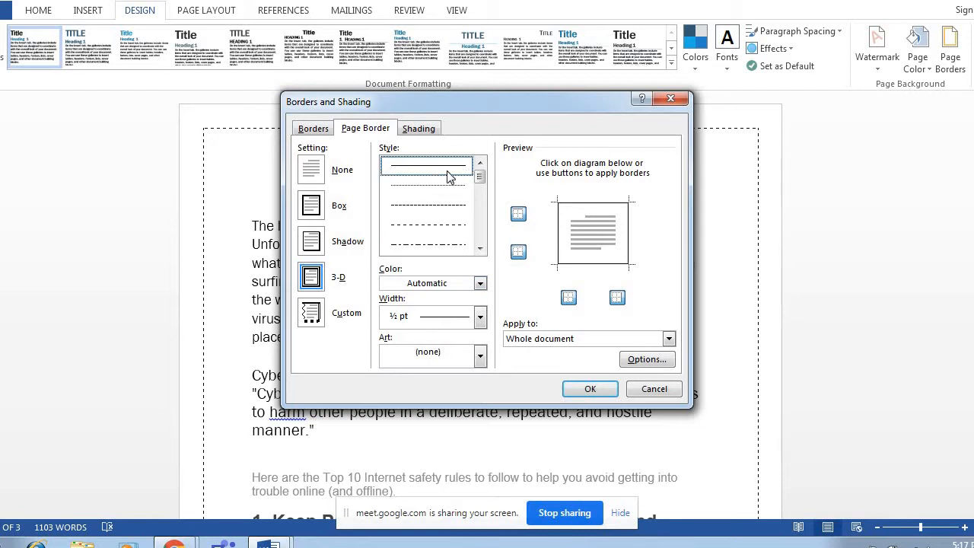
click(480, 317)
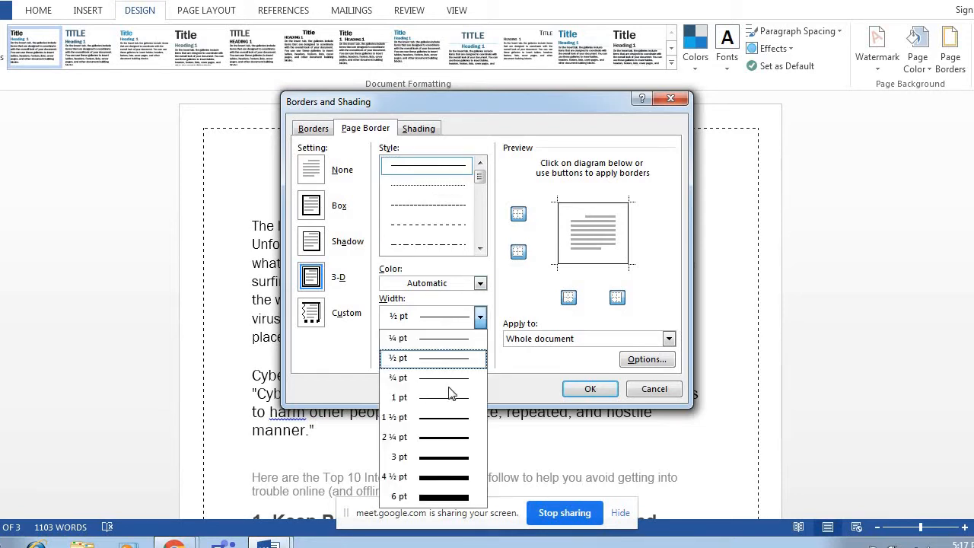
click(446, 437)
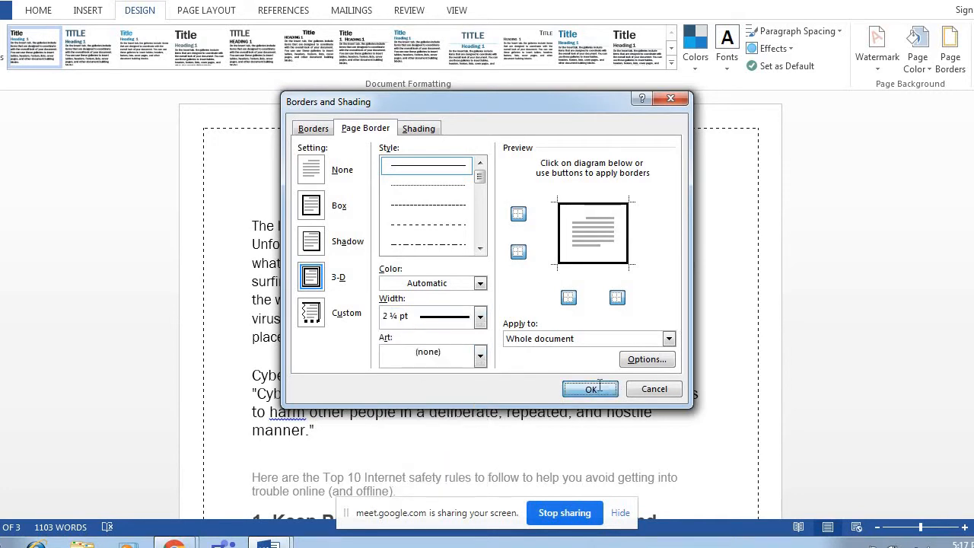
click(592, 389)
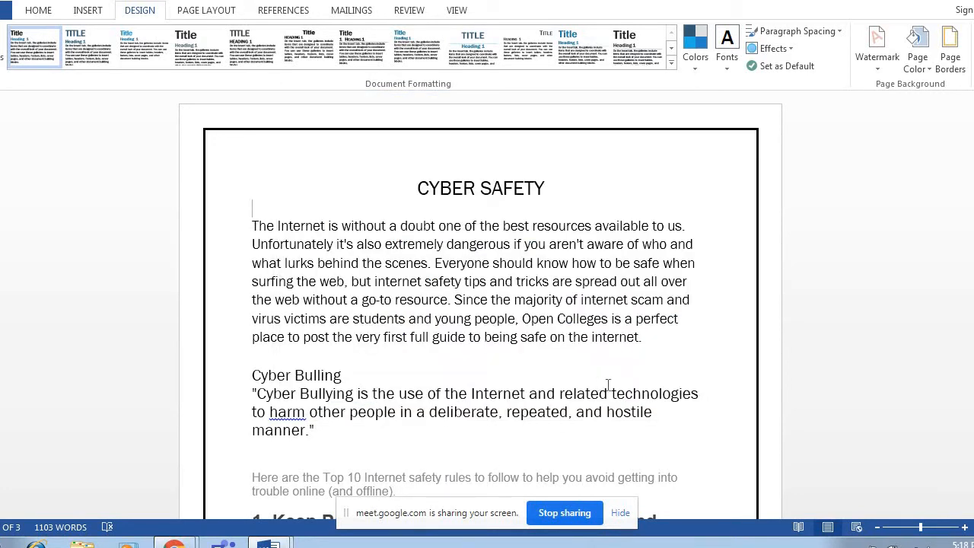
Step: Change the page border's color to a light blue theme color
click(951, 61)
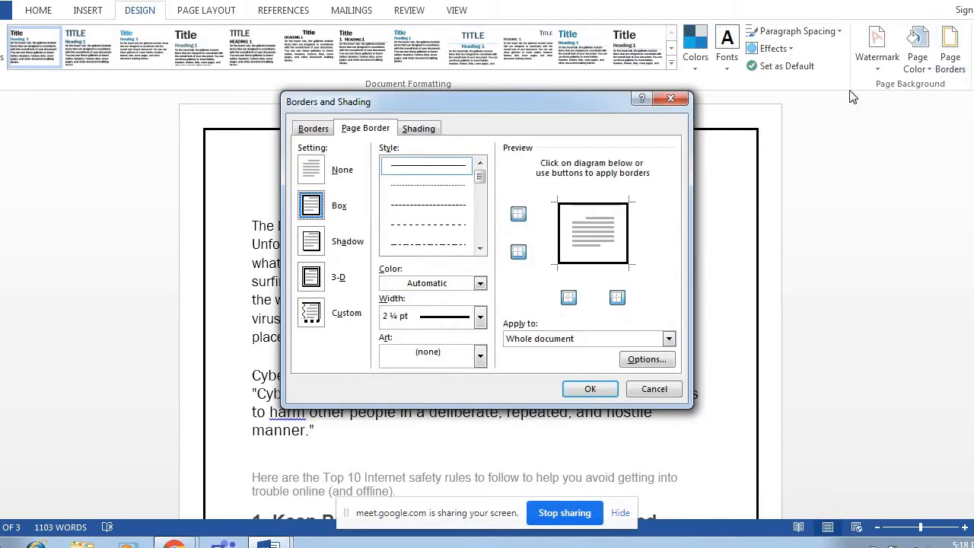
click(480, 284)
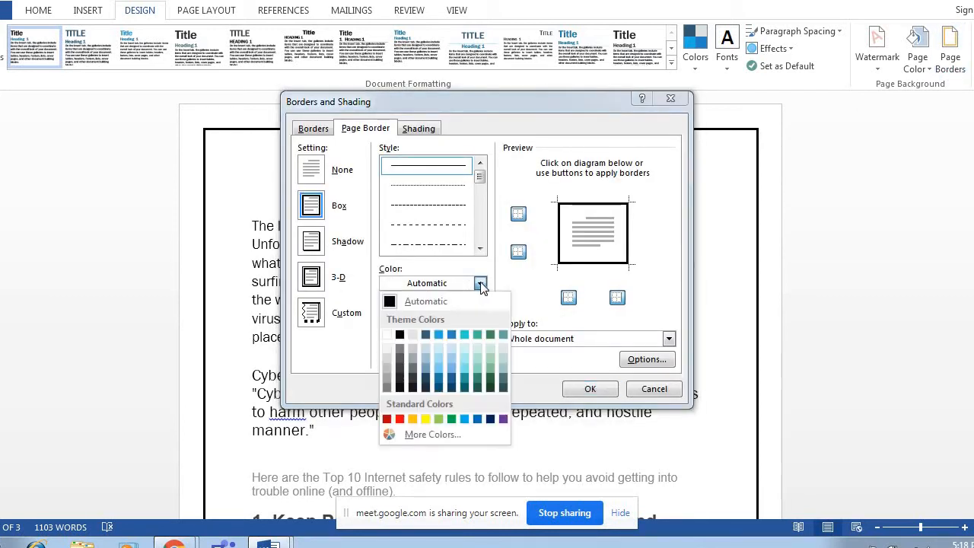
click(439, 368)
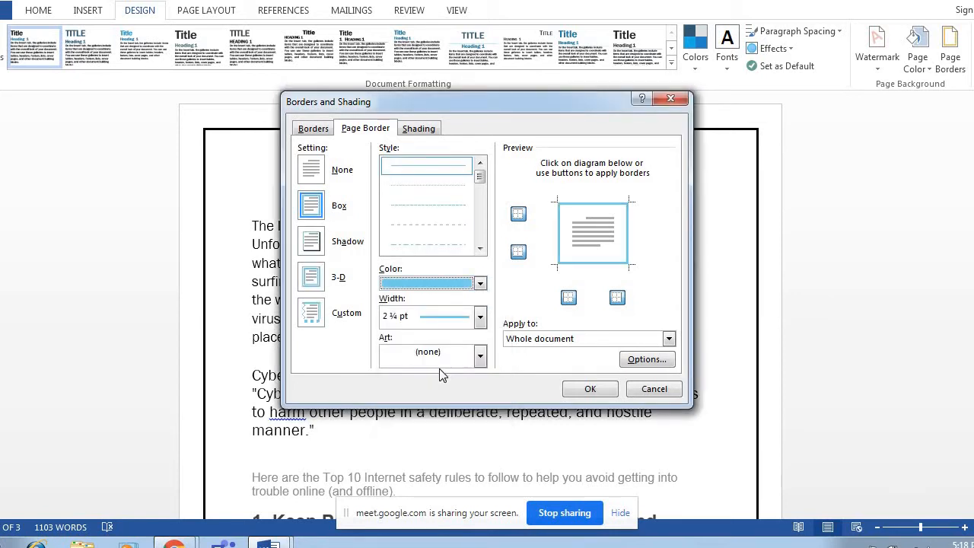
click(589, 386)
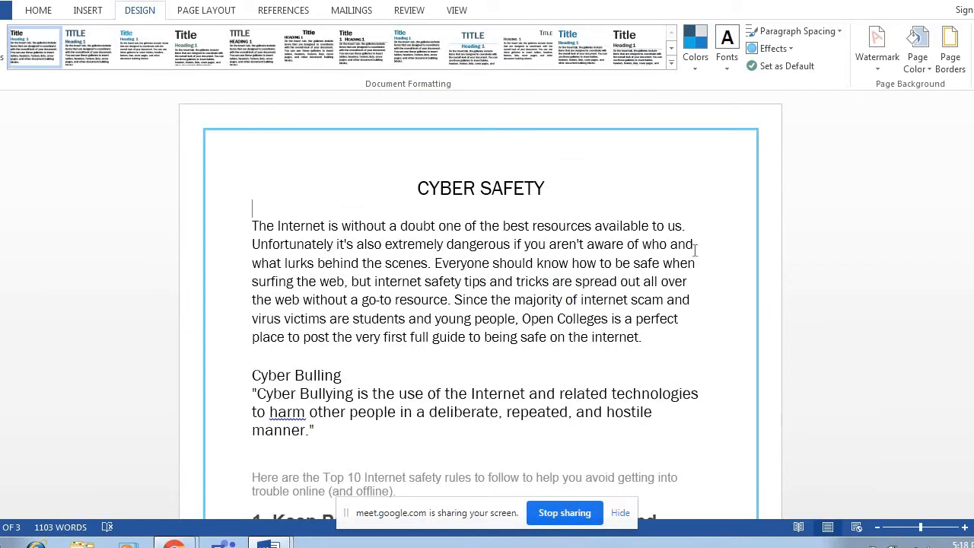
Step: Give the empty paragraph below the CYBER SAFETY title a Box border with a ½ pt triple line
click(955, 70)
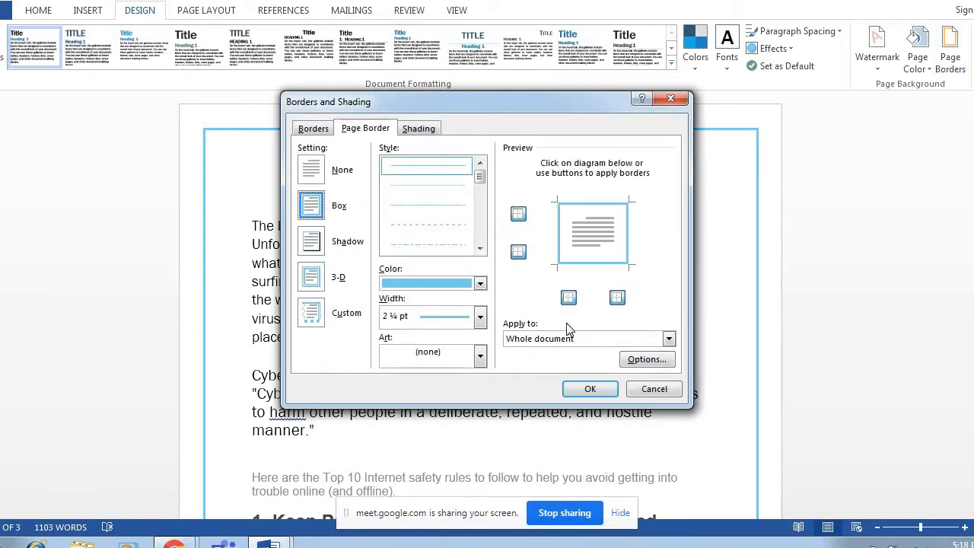
click(669, 340)
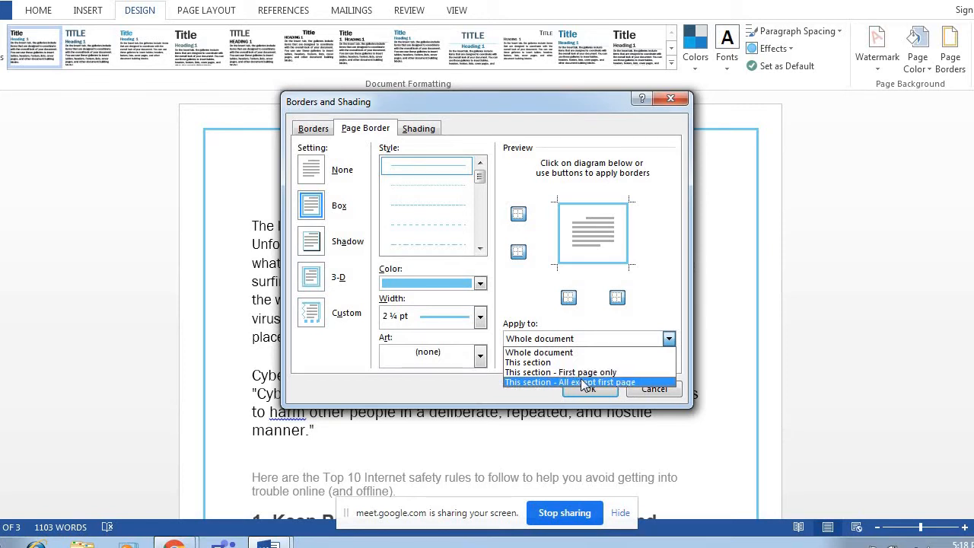
click(530, 308)
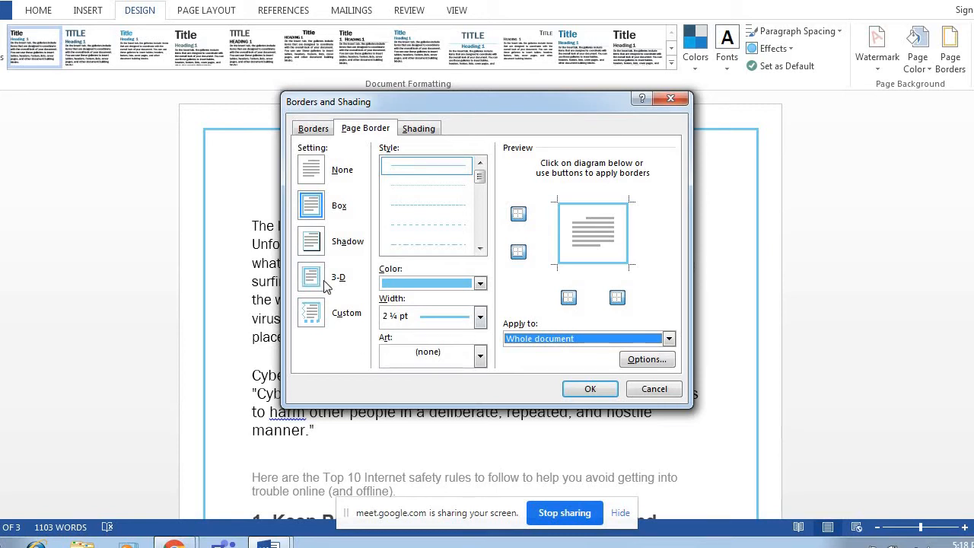
click(312, 130)
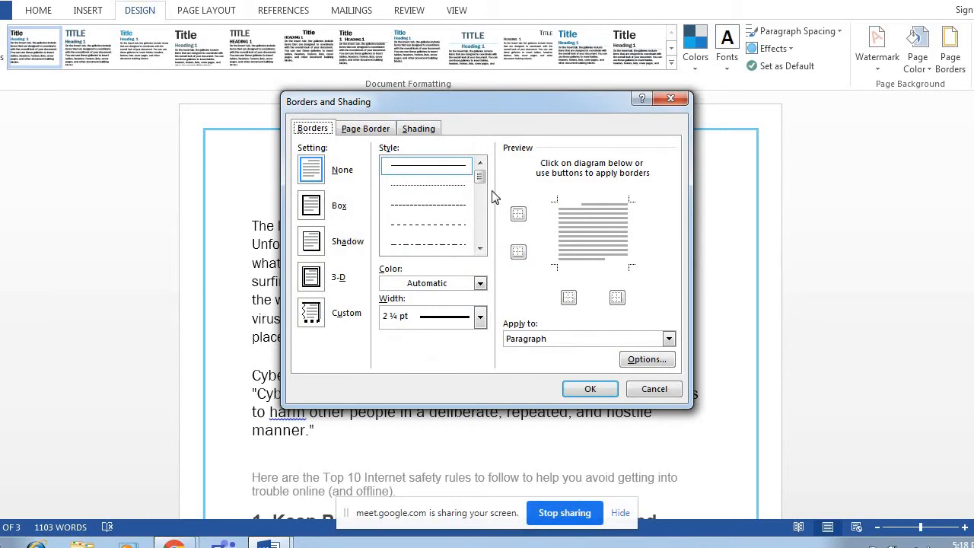
drag(480, 177, 480, 196)
click(417, 193)
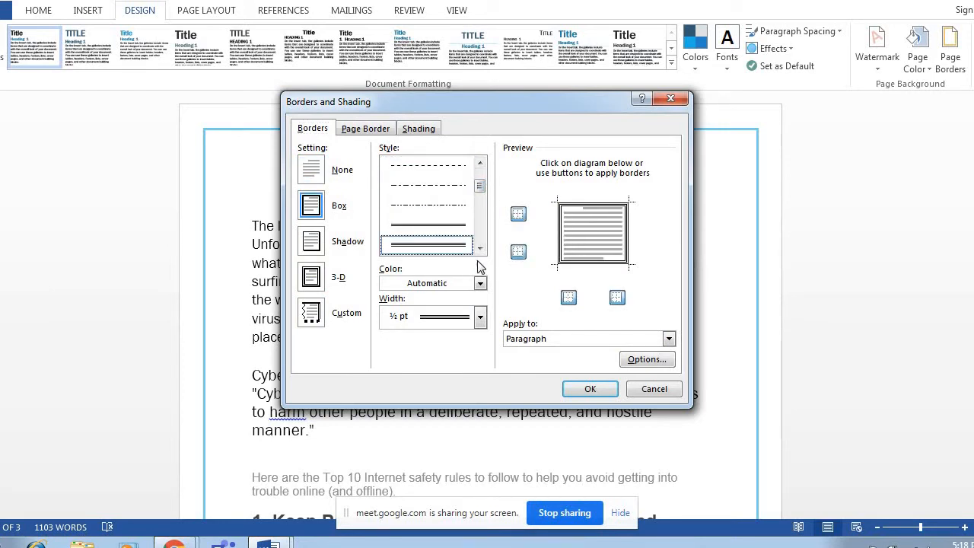
click(382, 132)
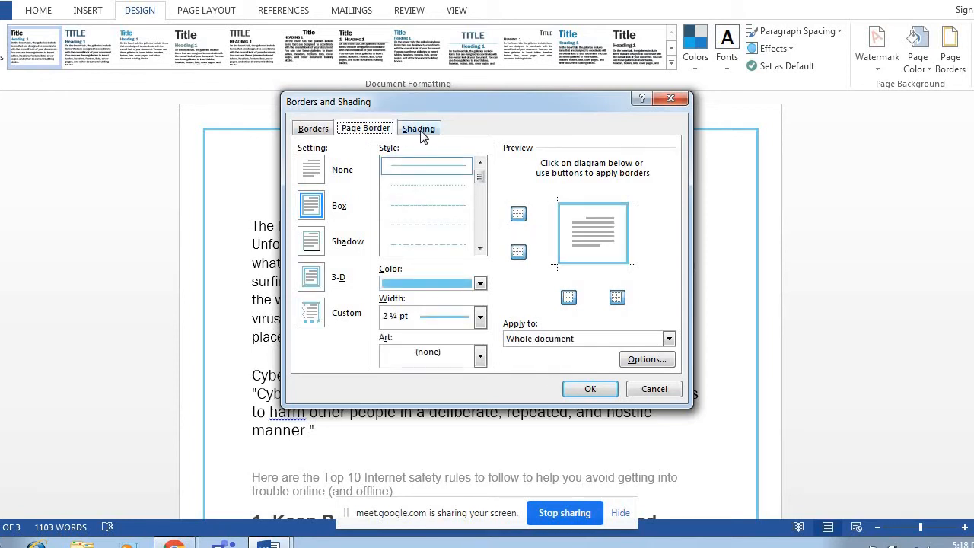
click(480, 192)
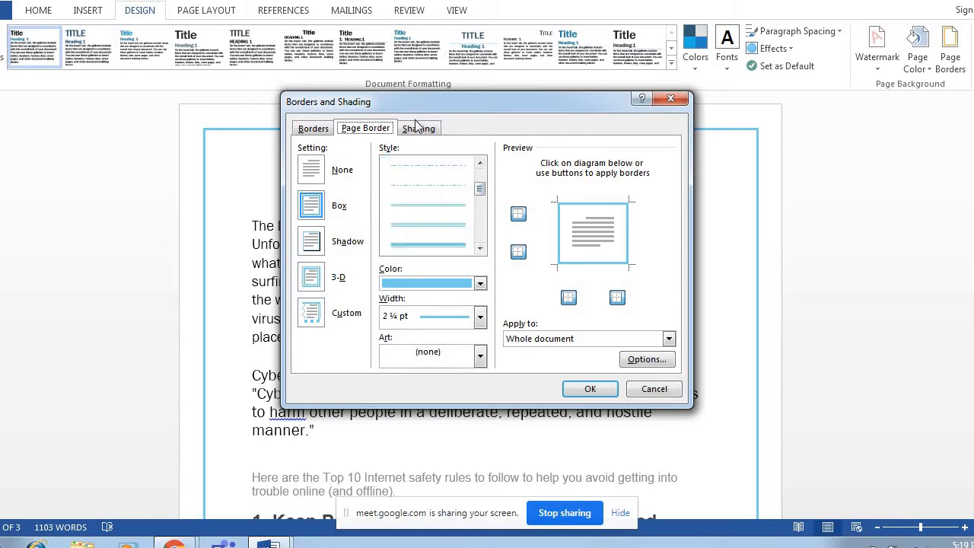
Step: Fill the empty bordered paragraph below the title with red shading and apply the border and shading
click(419, 130)
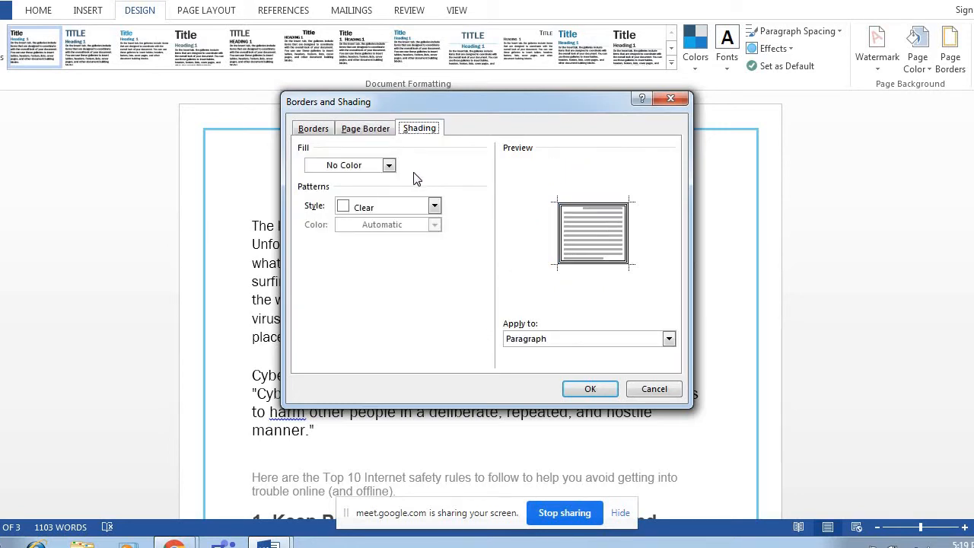
click(389, 166)
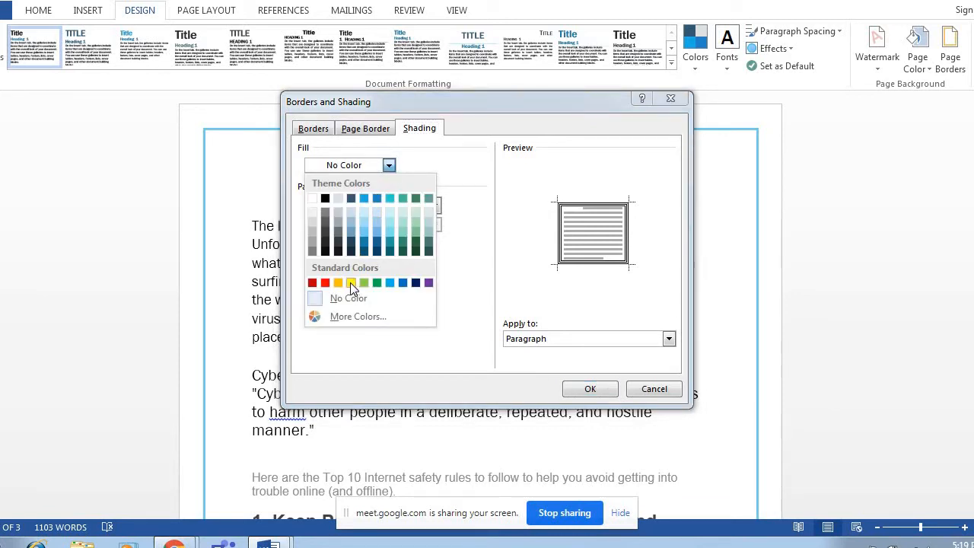
click(325, 283)
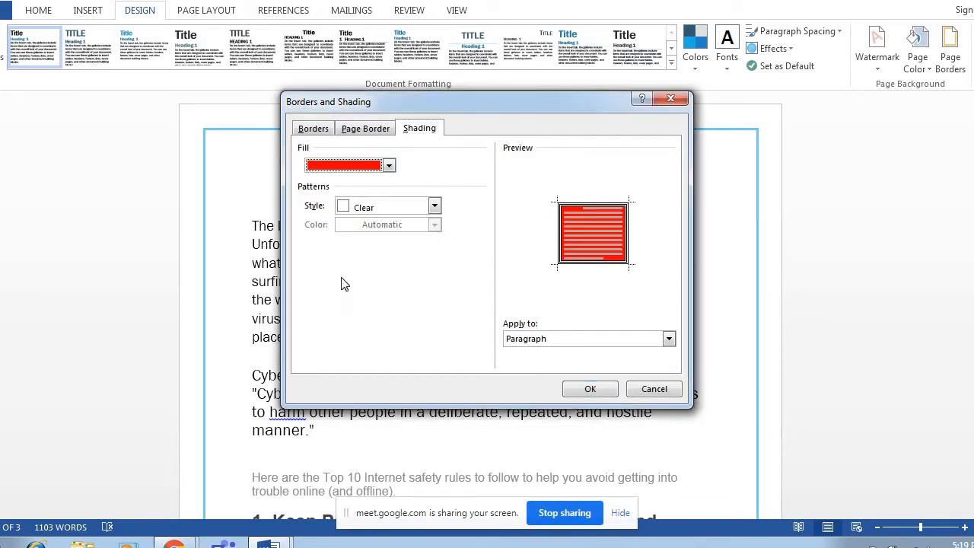
click(586, 390)
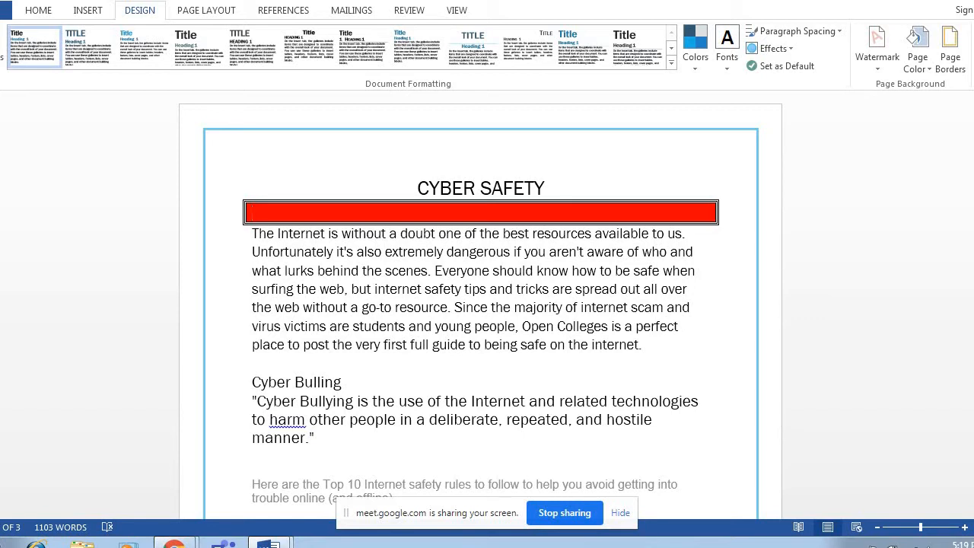
Step: Enter "This topic is about cyber attack or cyber warfare" in the red-shaded paragraph below the title
text(This topic is about cyber)
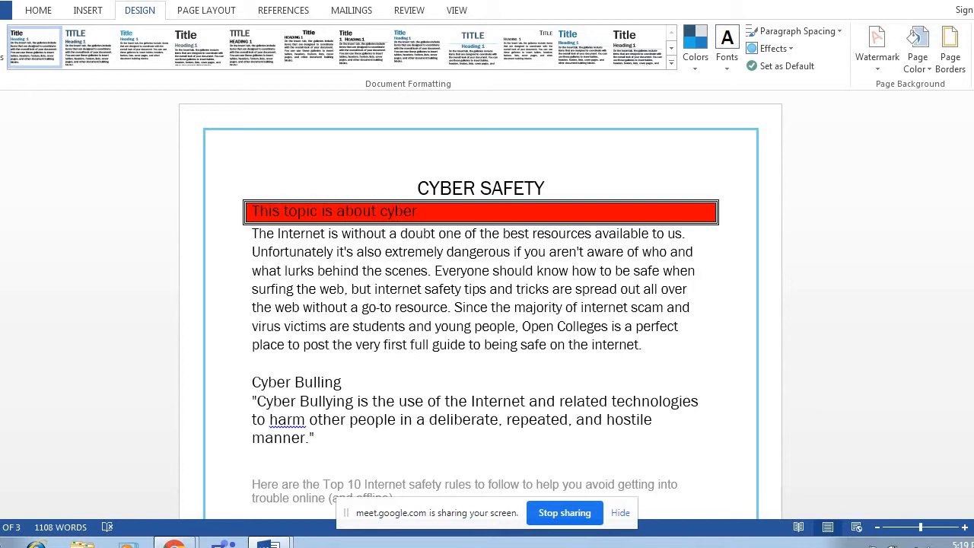
text( attack)
text( ot)
text(r cyber)
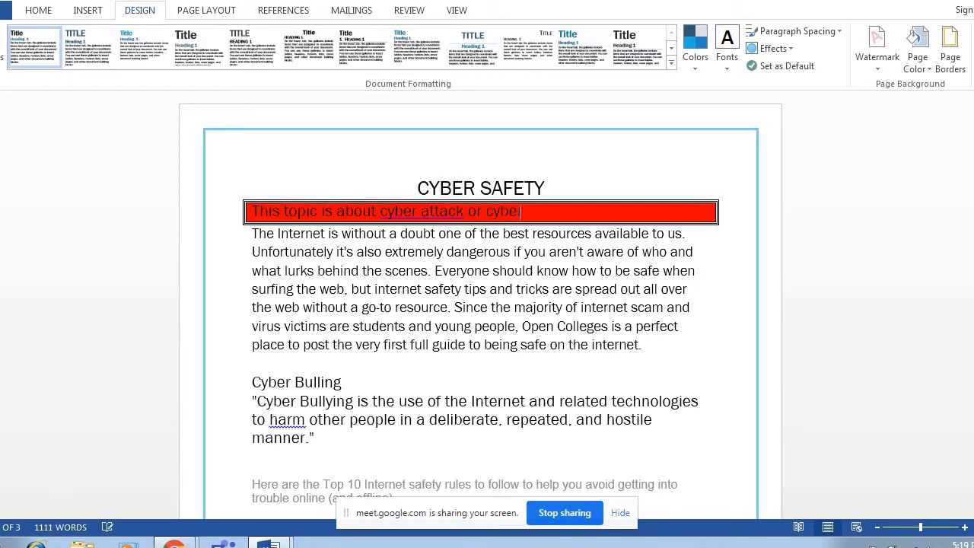
text( warfare)
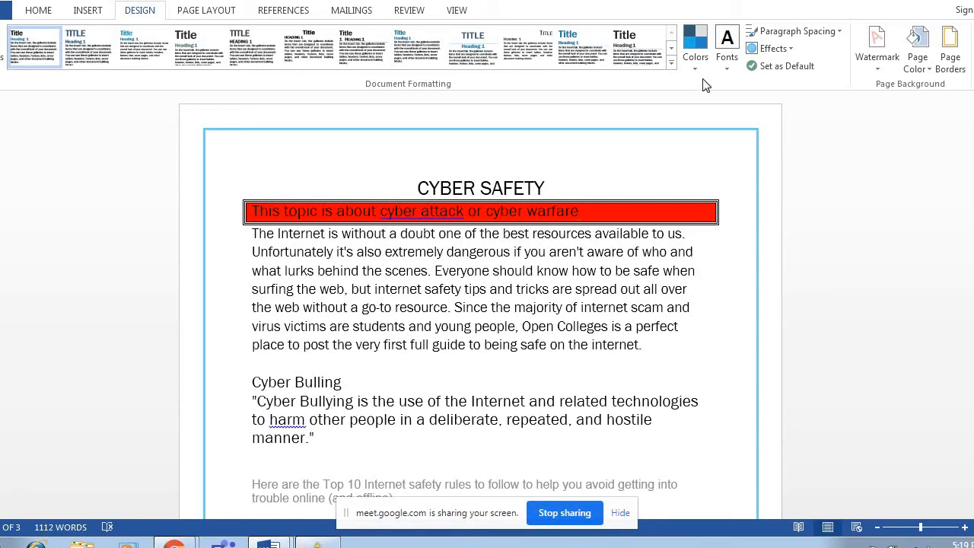
Step: Try the Glow Edge theme effects, select three lines of the opening paragraph, and set the theme effects to Extreme Shadow
click(771, 49)
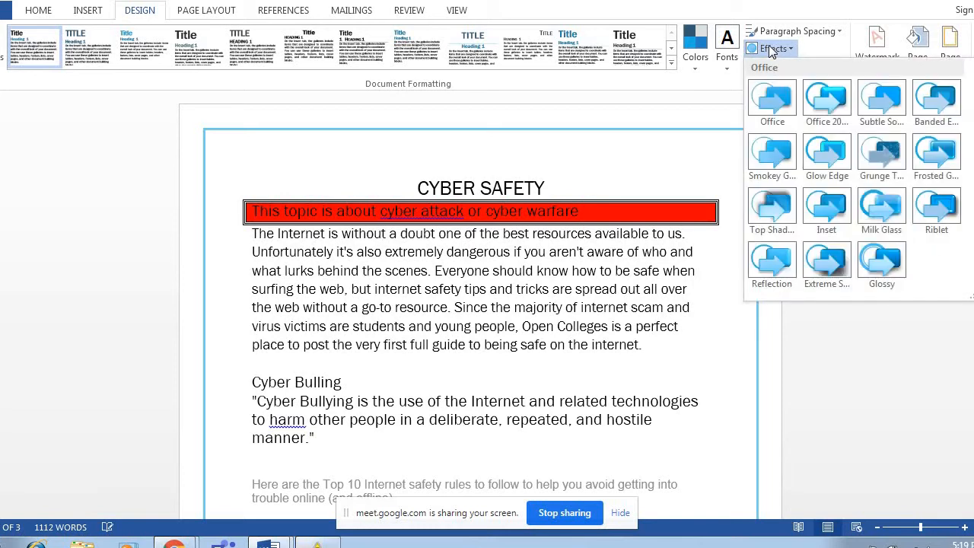
click(824, 156)
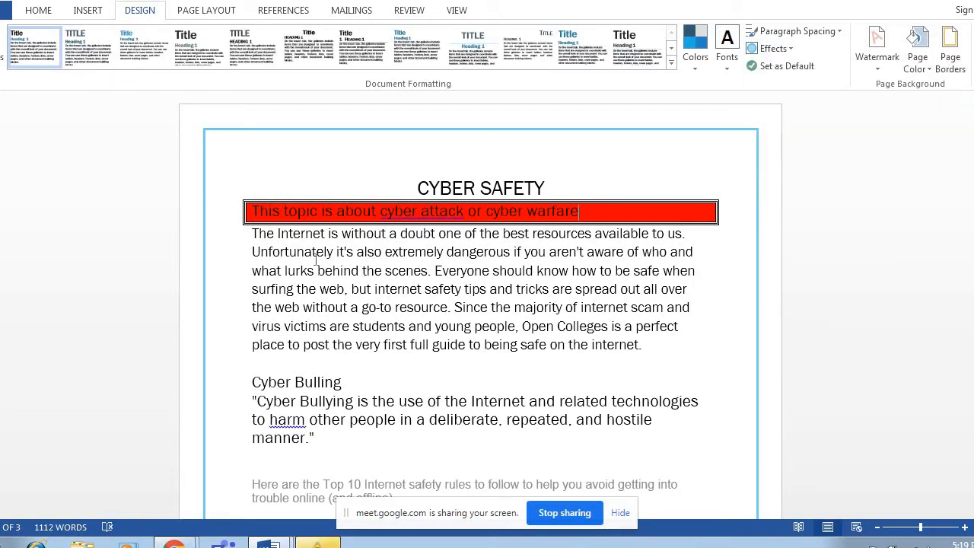
drag(264, 245, 696, 290)
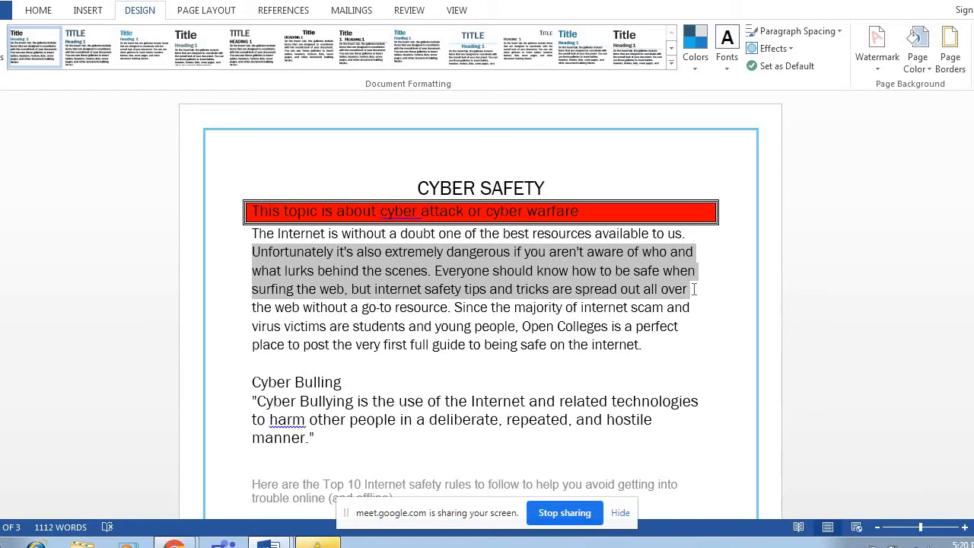
click(775, 48)
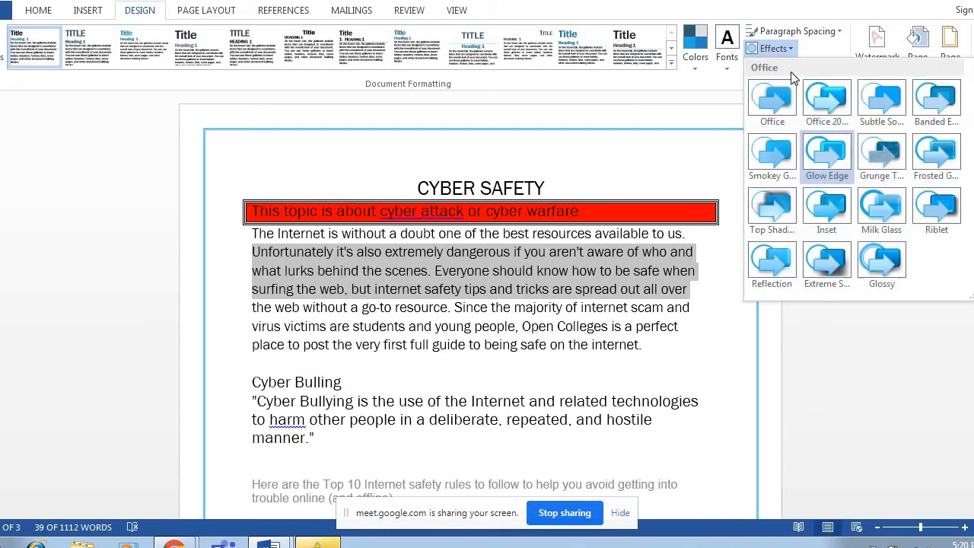
click(818, 111)
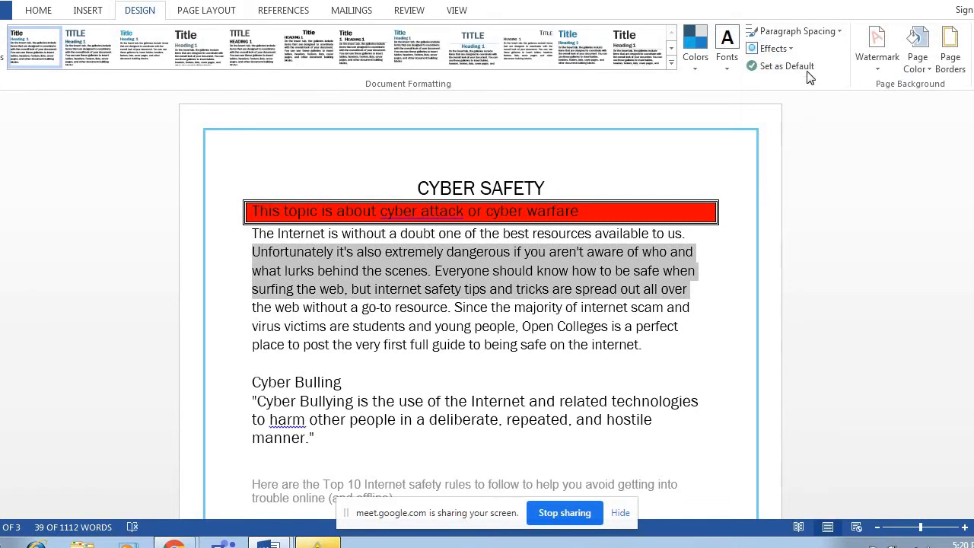
click(791, 53)
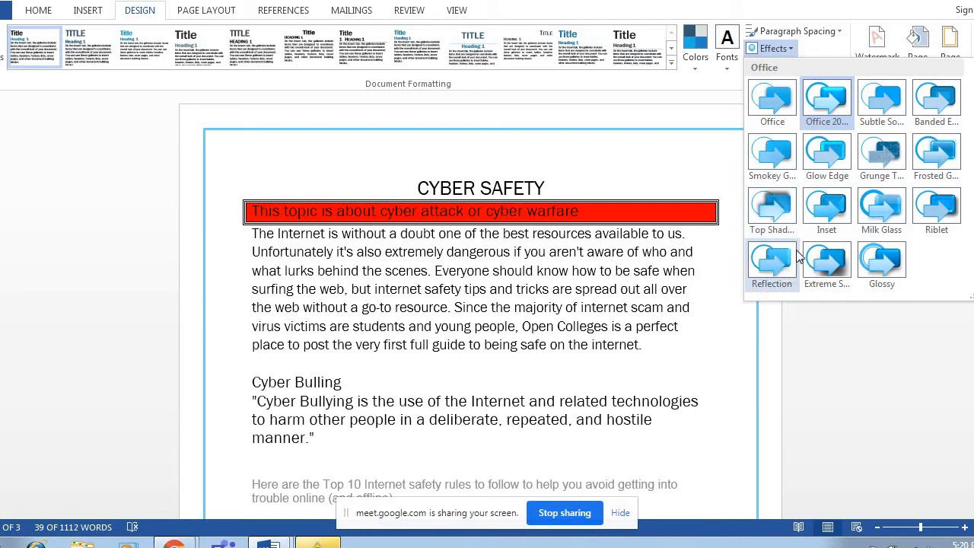
click(838, 262)
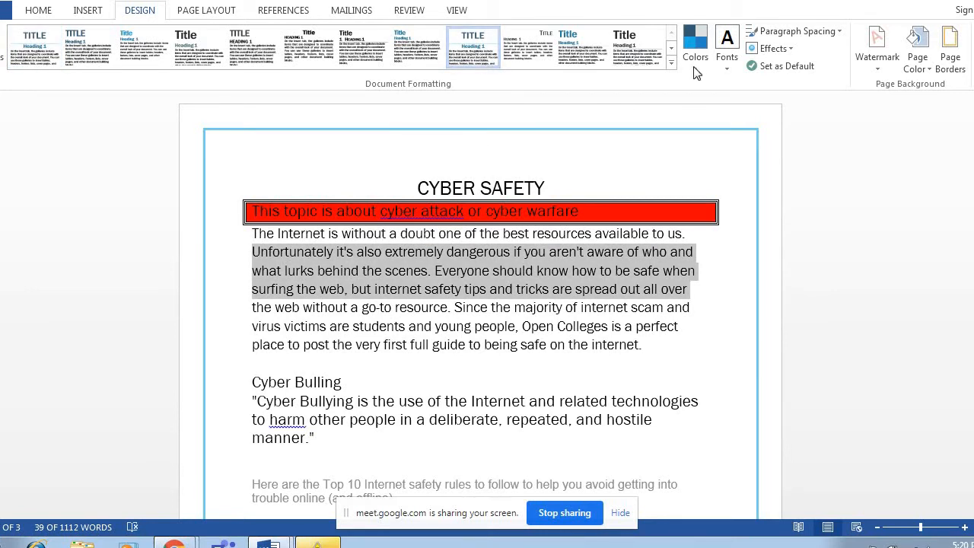
Step: Apply the built-in style set with the blue shaded heading bar to the document and deselect the text
click(672, 63)
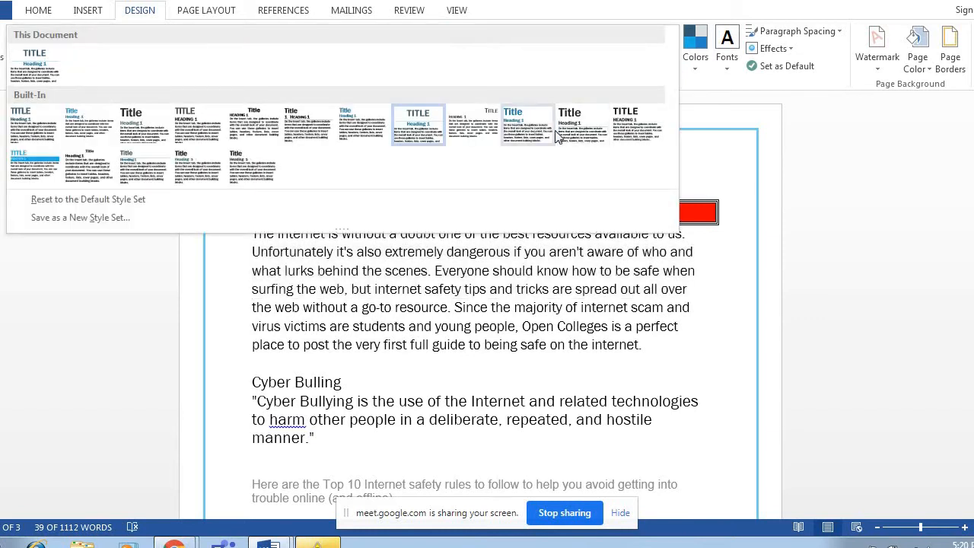
click(53, 176)
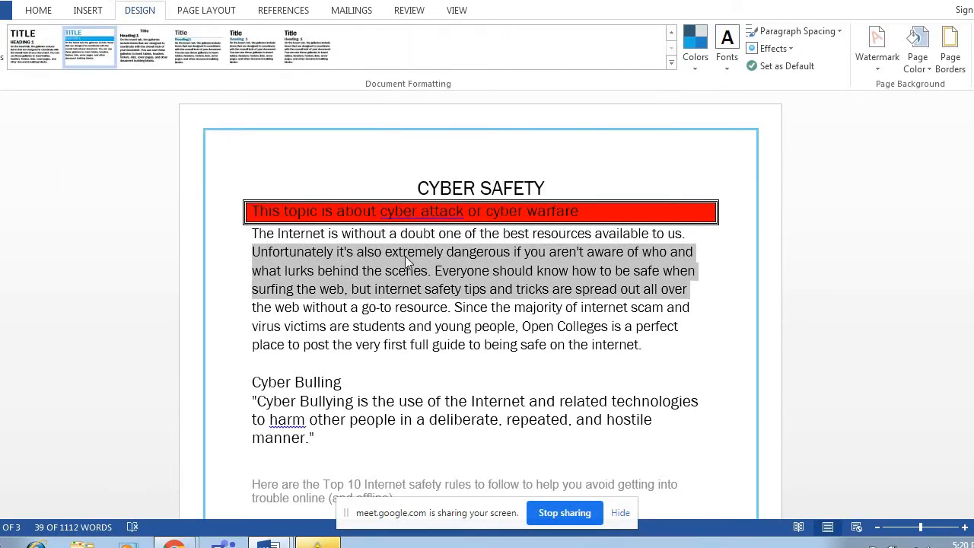
click(524, 278)
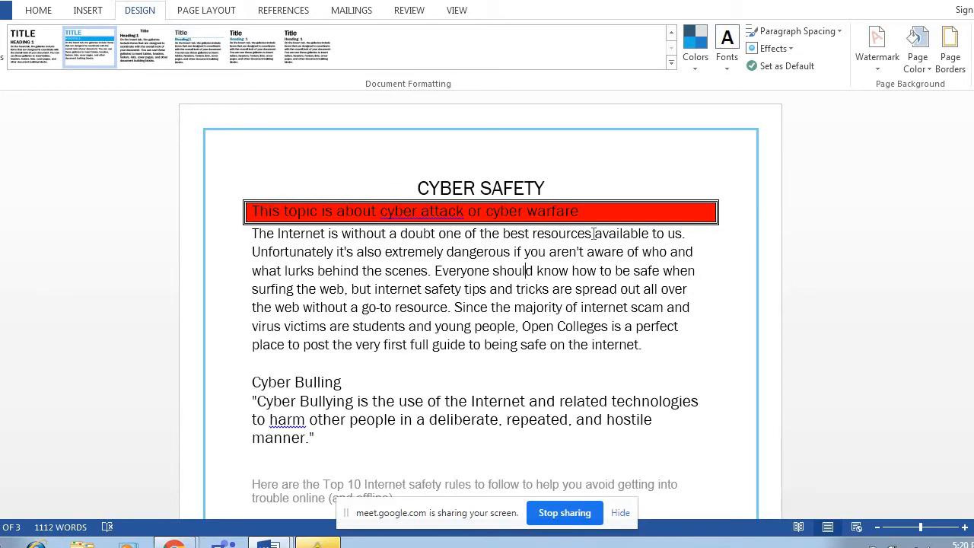
Step: Try a light turquoise theme tint as the page color and reset the page to No Color
click(918, 72)
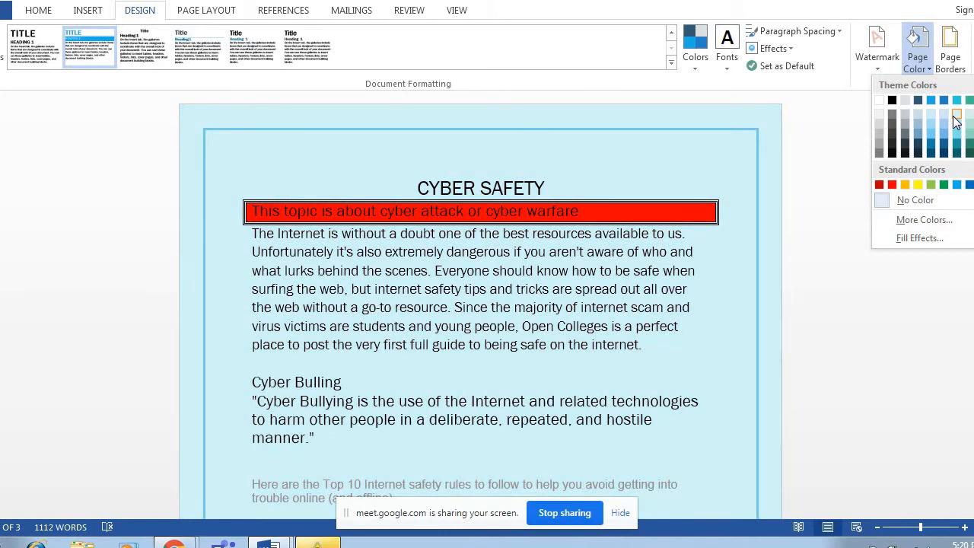
click(956, 122)
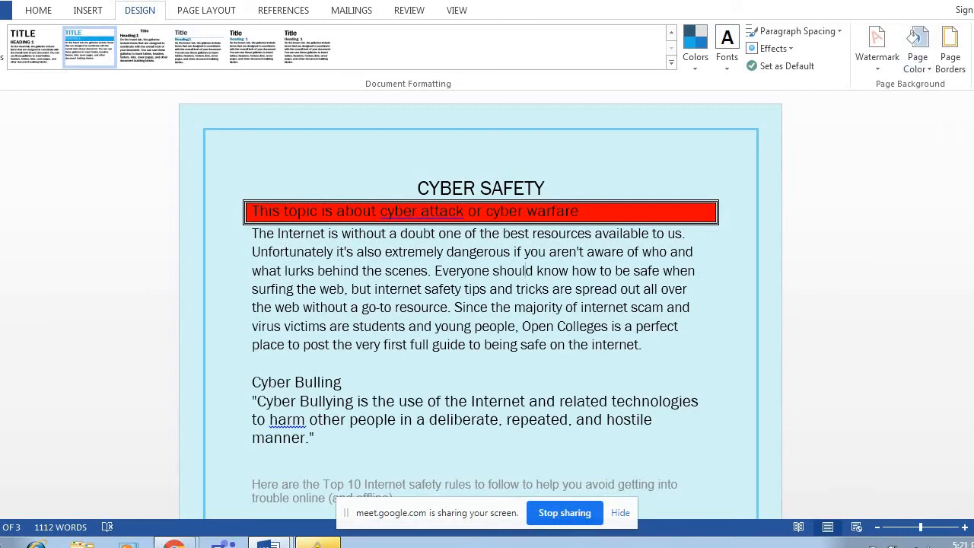
click(37, 11)
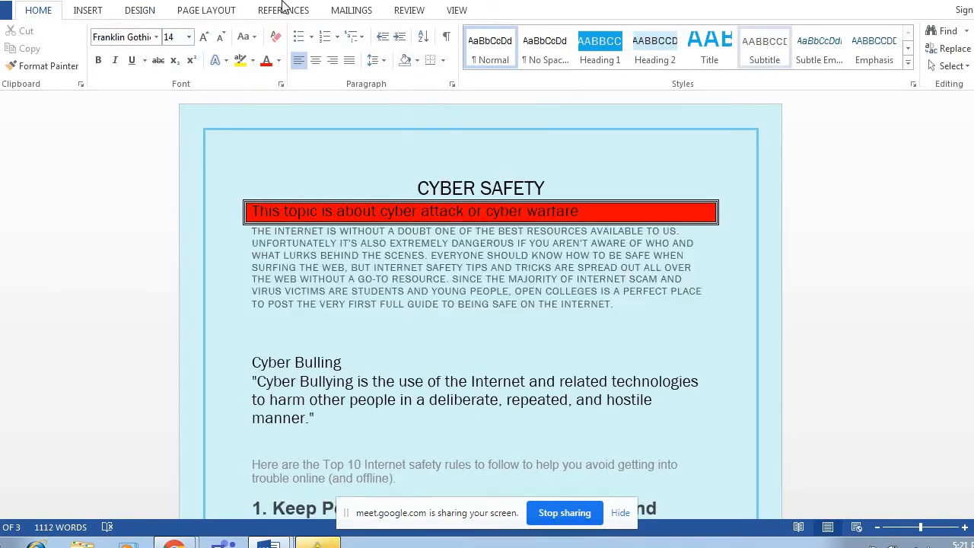
click(152, 16)
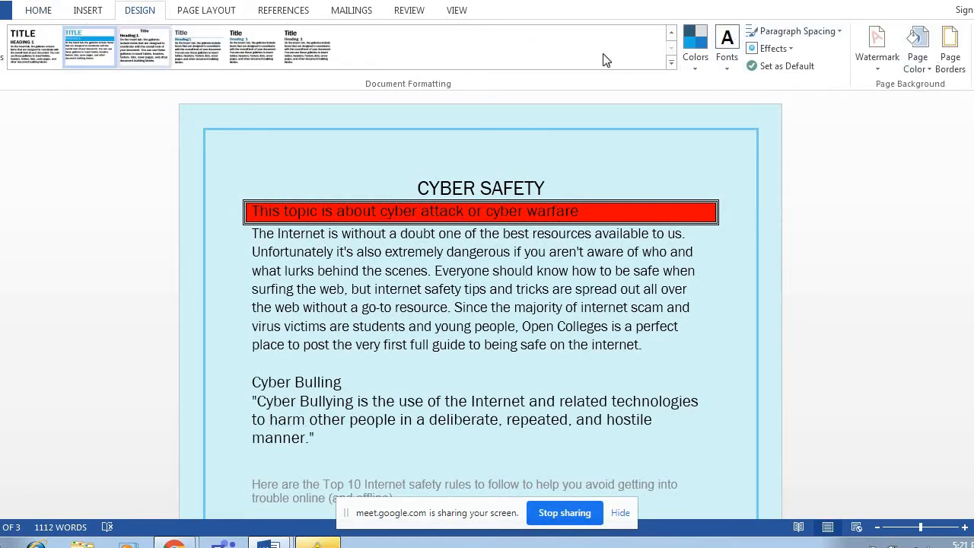
click(916, 73)
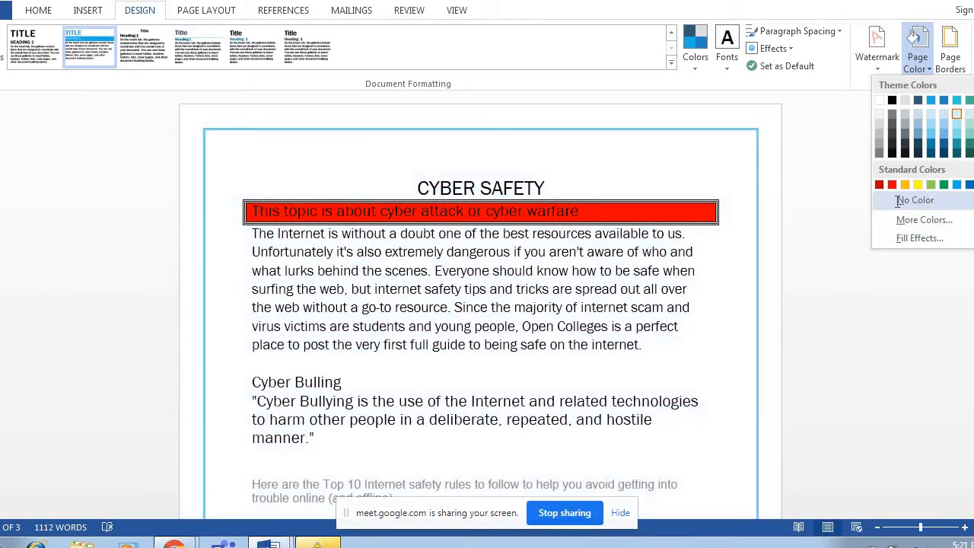
click(898, 200)
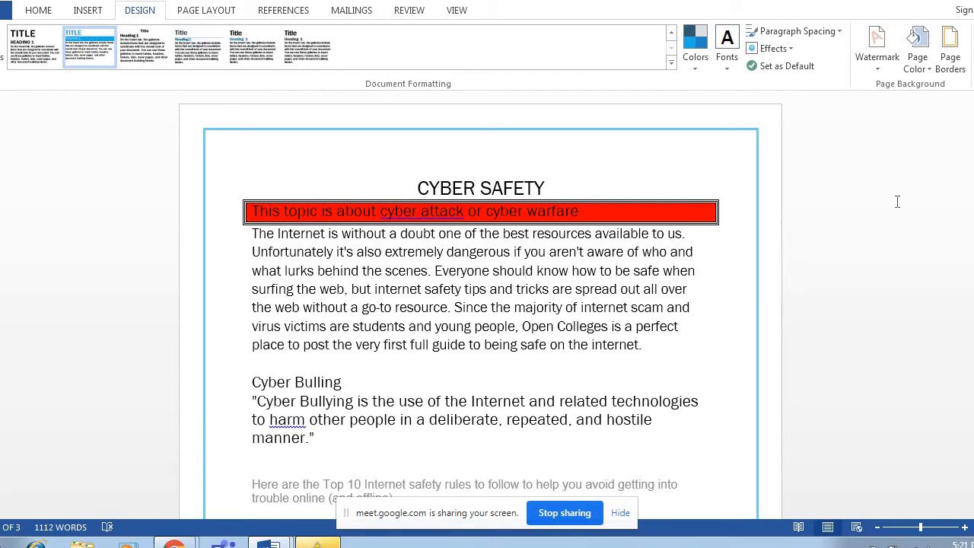
Step: Set the page color to the light aqua-green shade from the standard colors of the full color palette
click(922, 67)
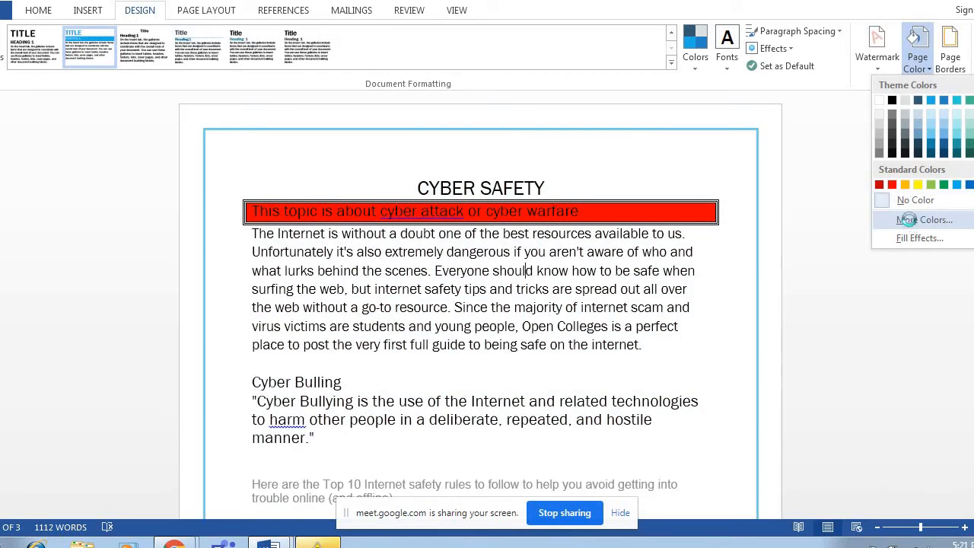
click(911, 220)
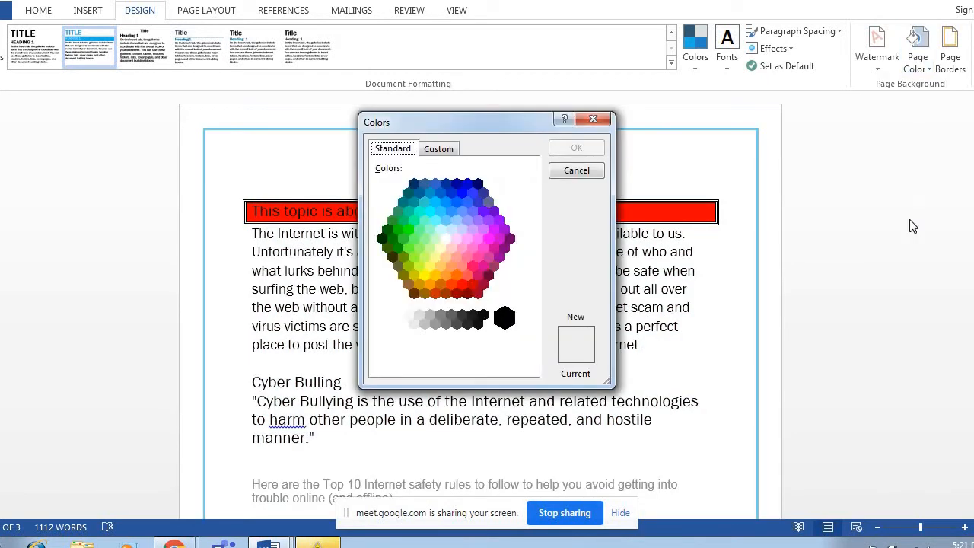
click(455, 238)
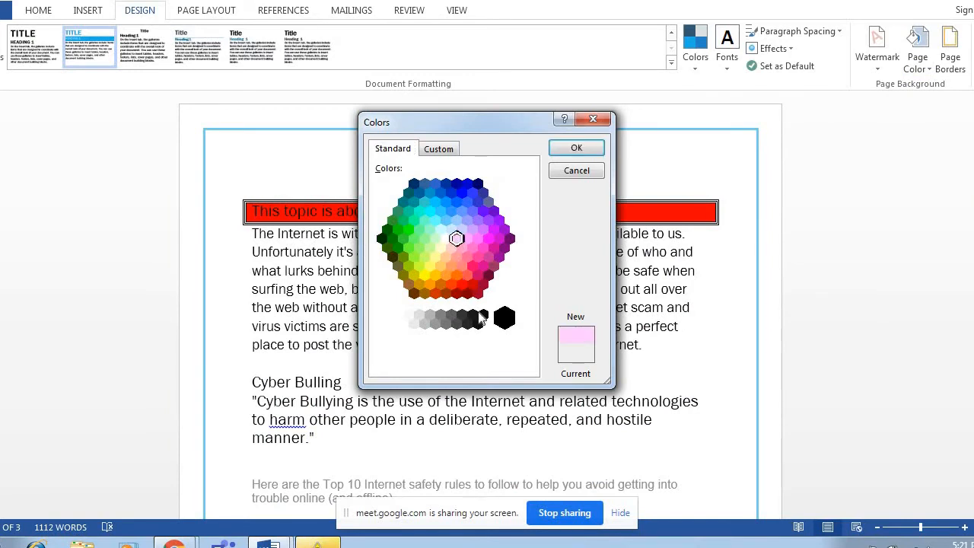
click(424, 221)
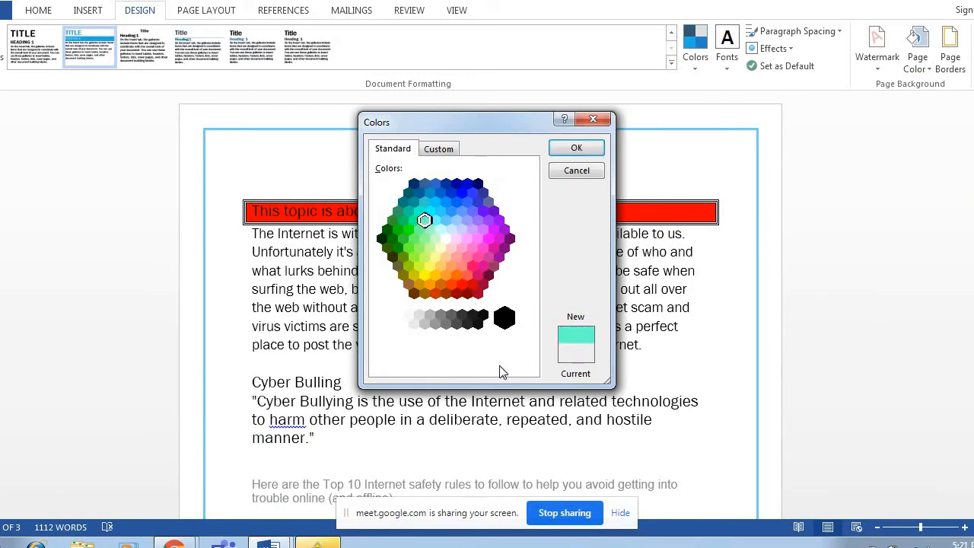
click(576, 147)
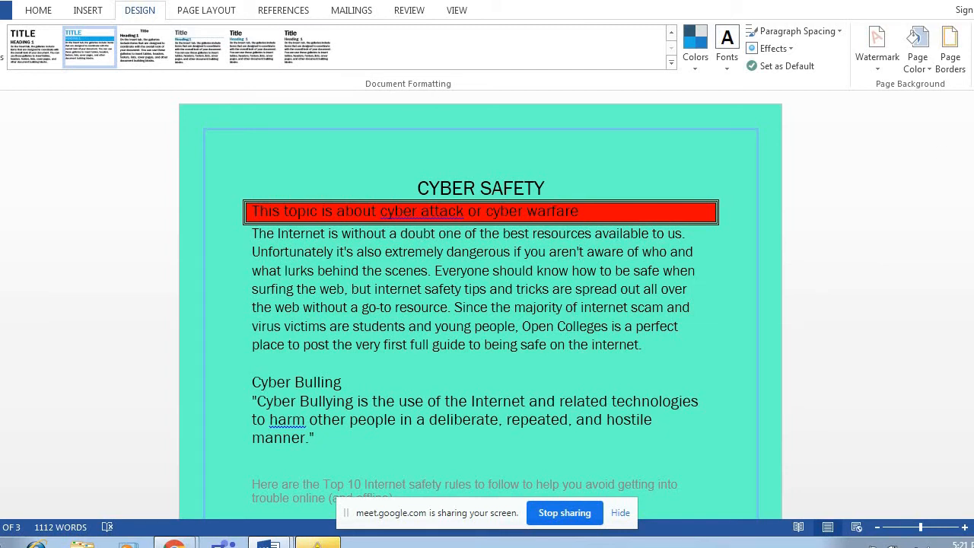
click(6, 10)
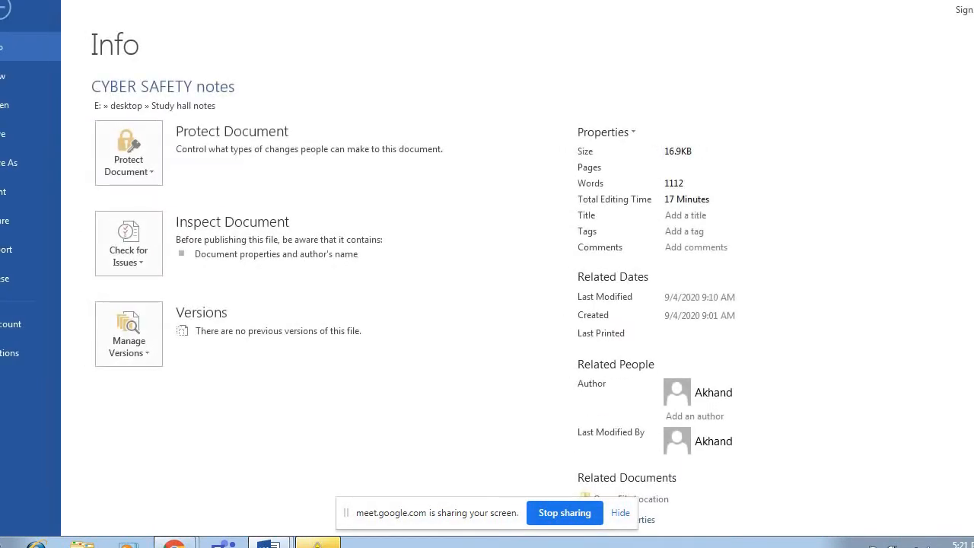
click(31, 76)
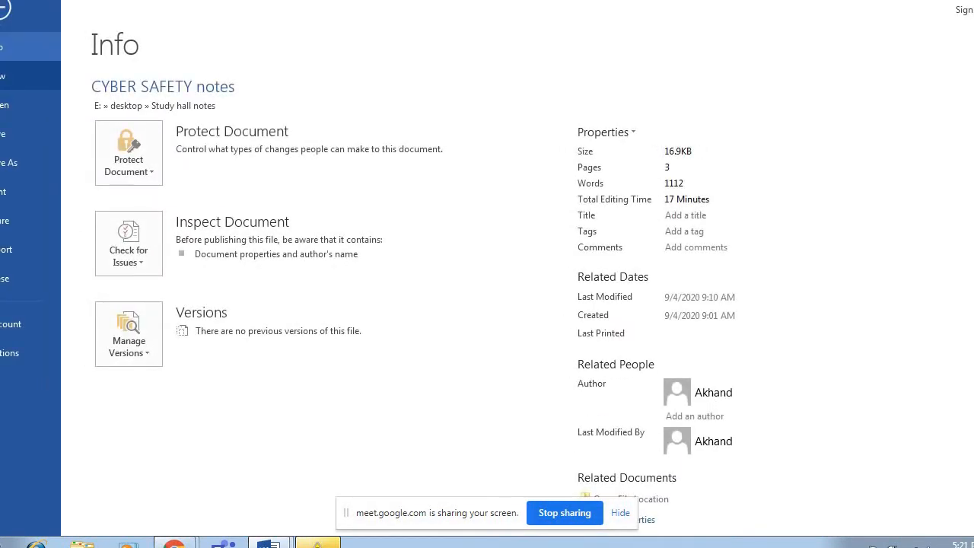
click(132, 196)
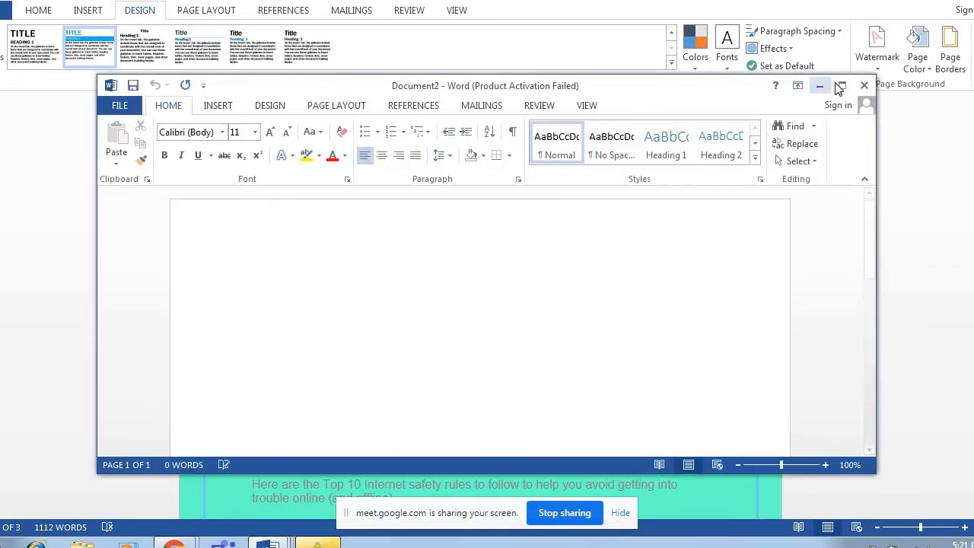
click(841, 86)
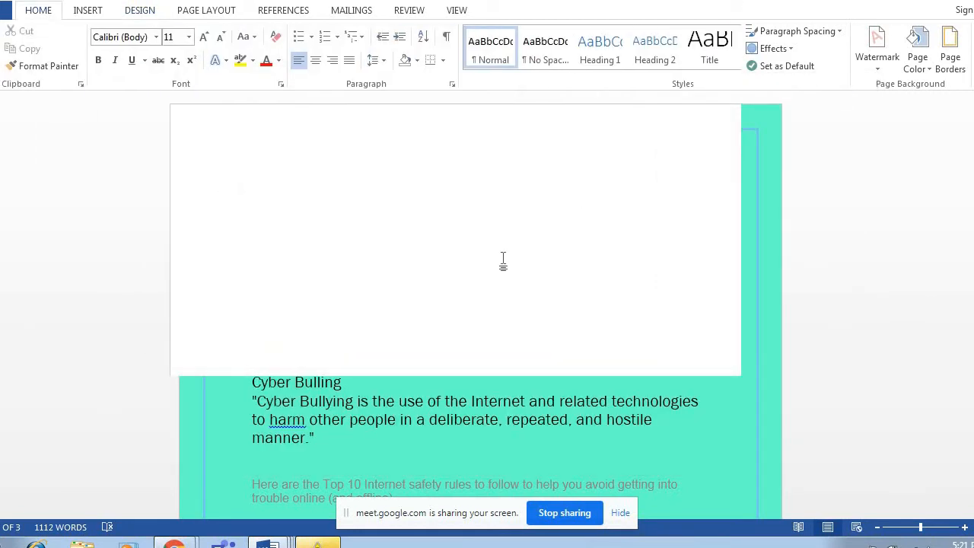
mouse_move(268, 543)
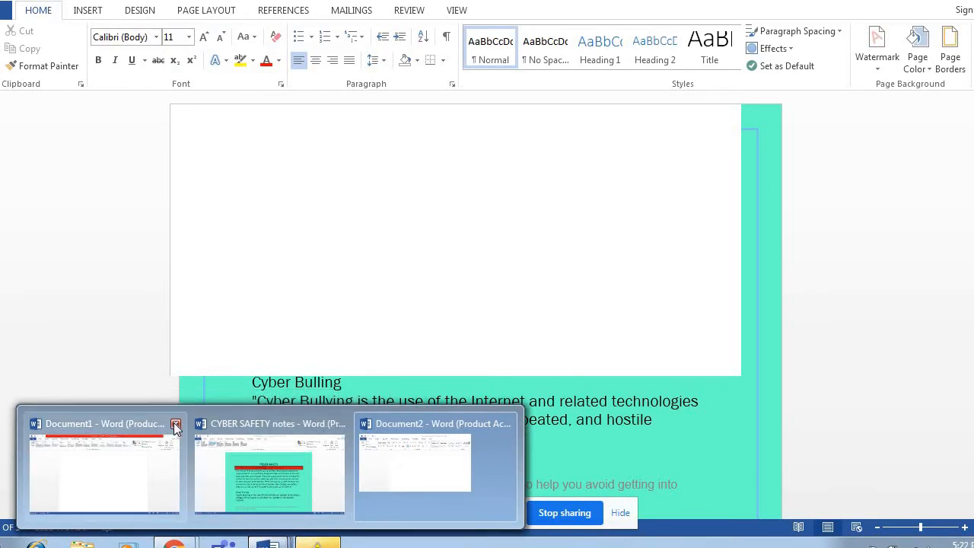
click(499, 430)
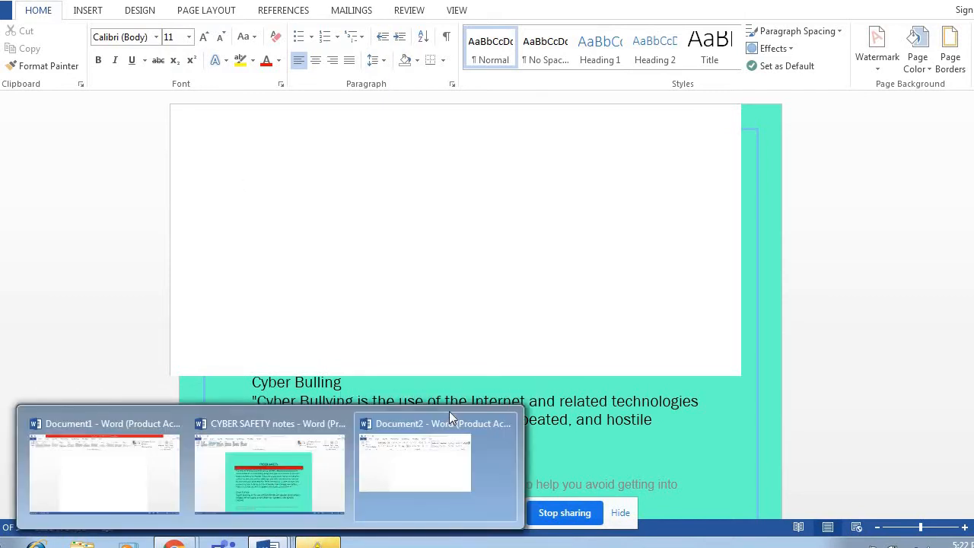
click(506, 424)
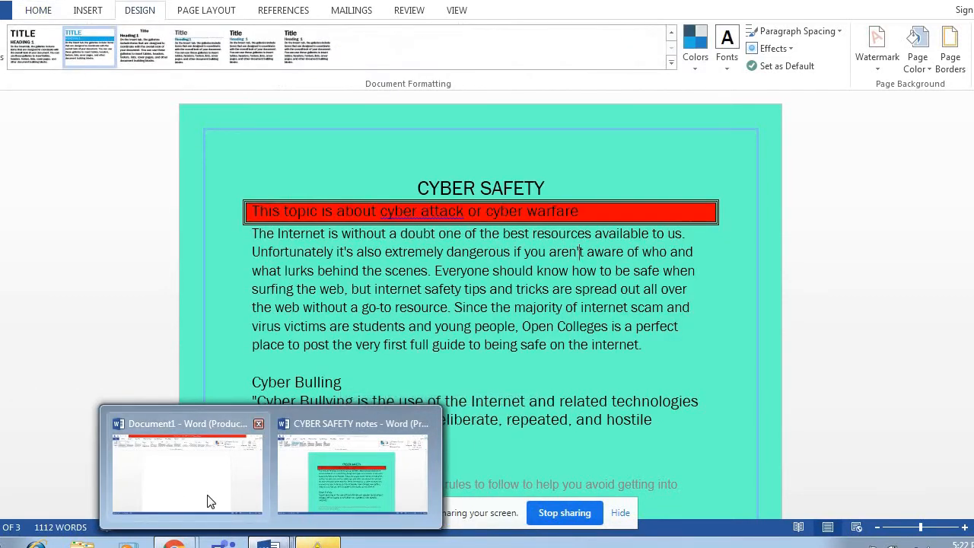
Step: Close the Windows Activation Client window and switch to the blank Document1
right_click(316, 542)
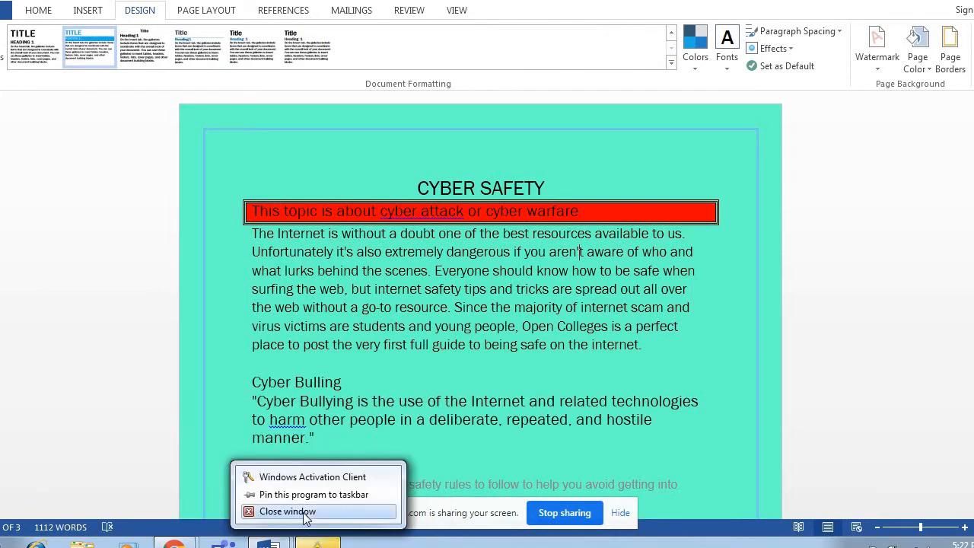
click(288, 512)
mouse_move(267, 543)
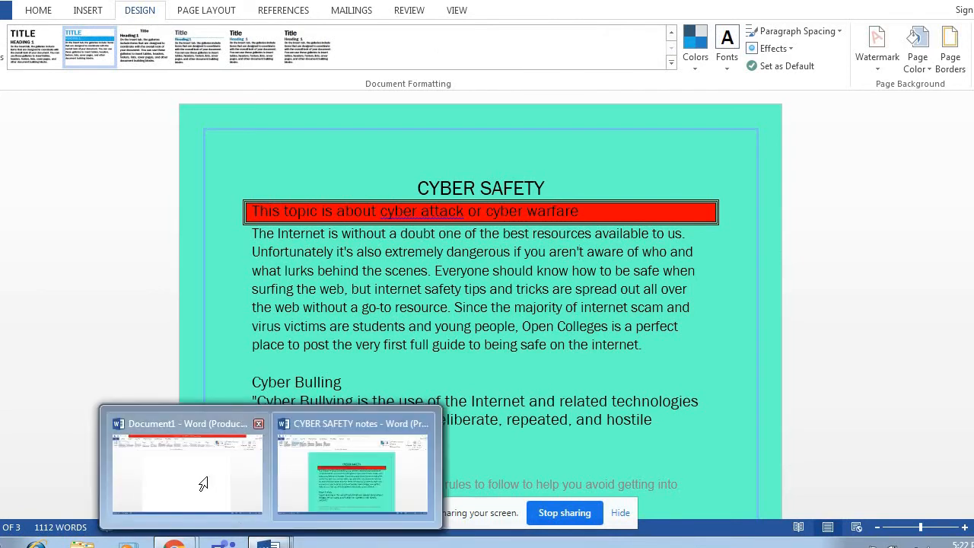
click(207, 482)
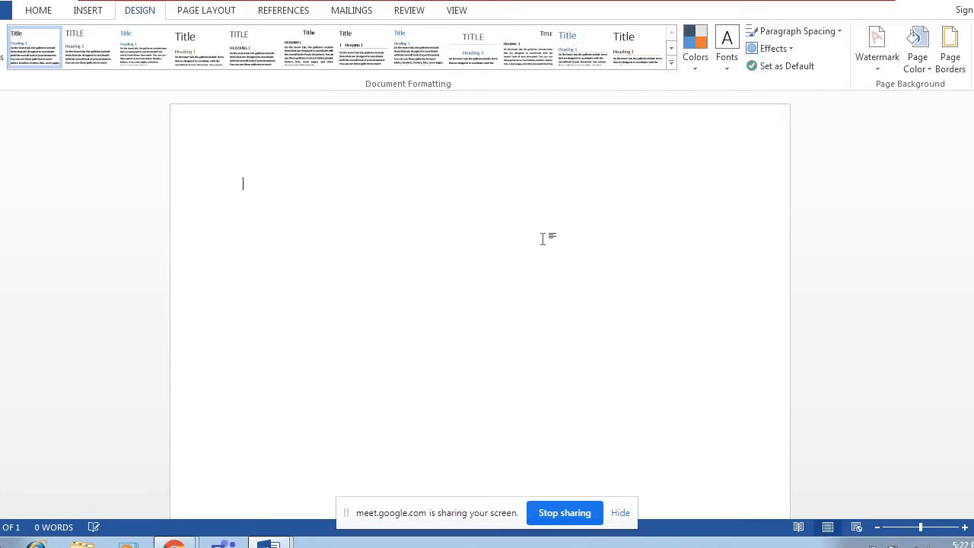
Step: Add the built-in DO NOT COPY 2 watermark to the blank document
click(868, 66)
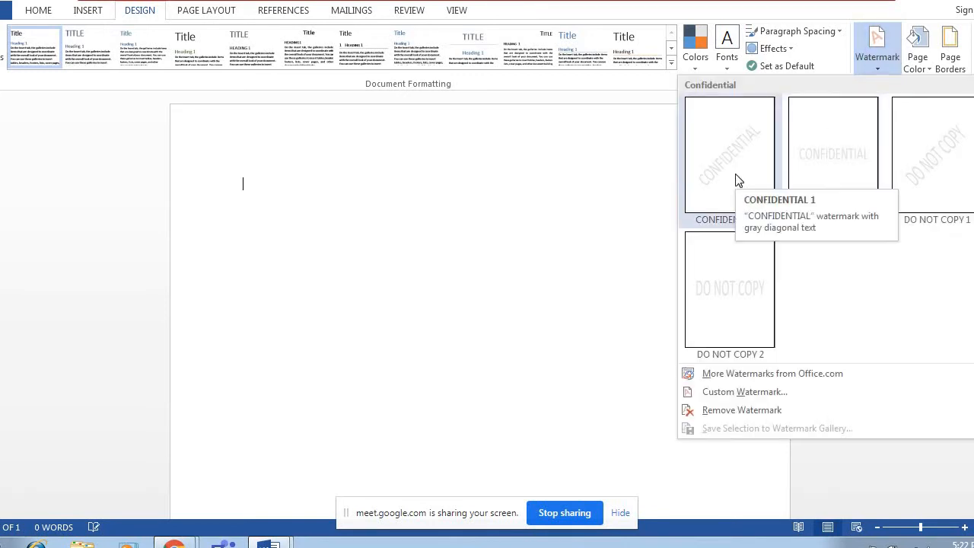
click(714, 282)
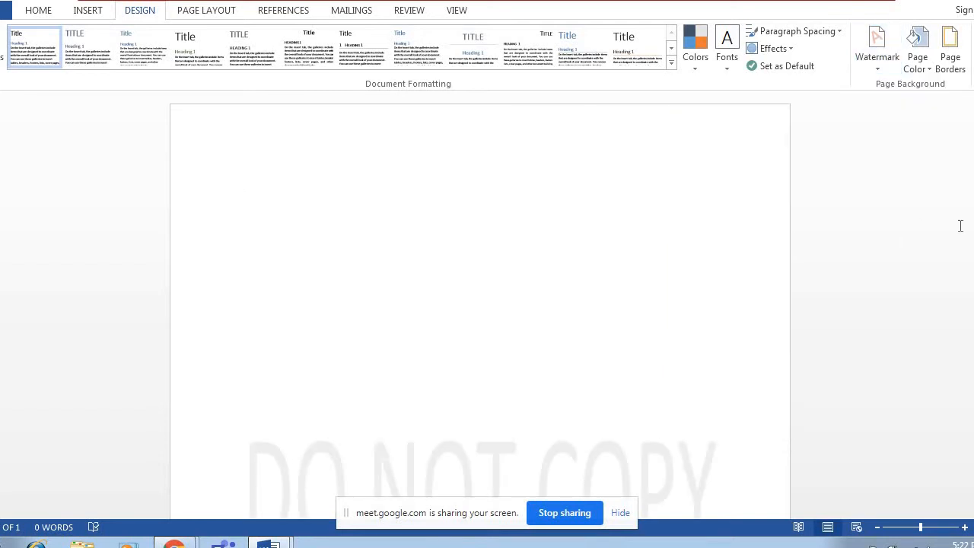
scroll(480, 305, down, 3)
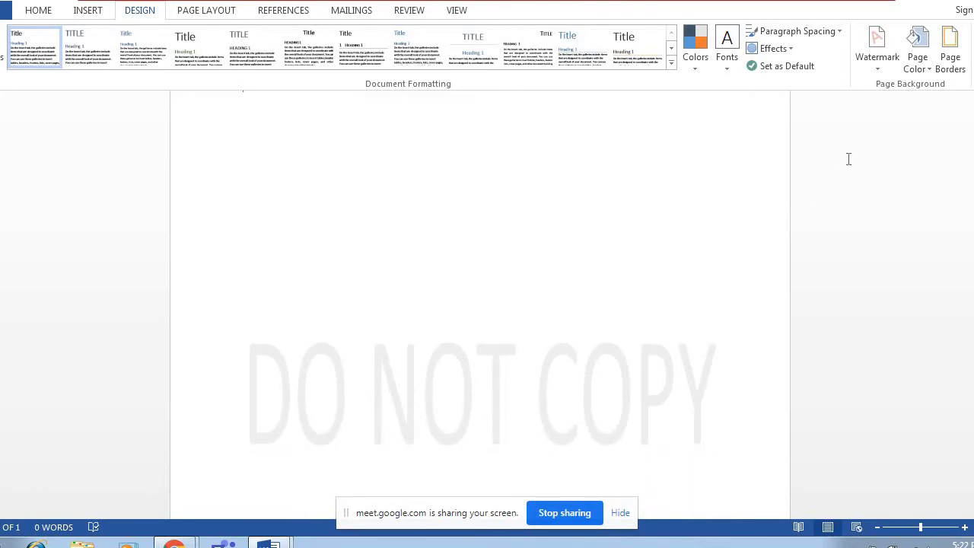
Step: Open the custom watermark settings and replace the watermark text with "WEBHELIX INFO"
click(876, 61)
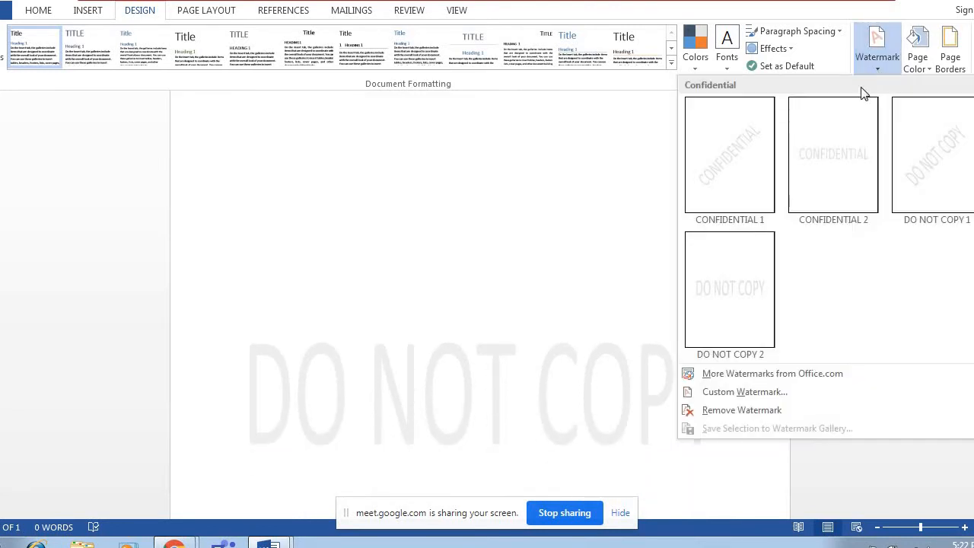
click(748, 394)
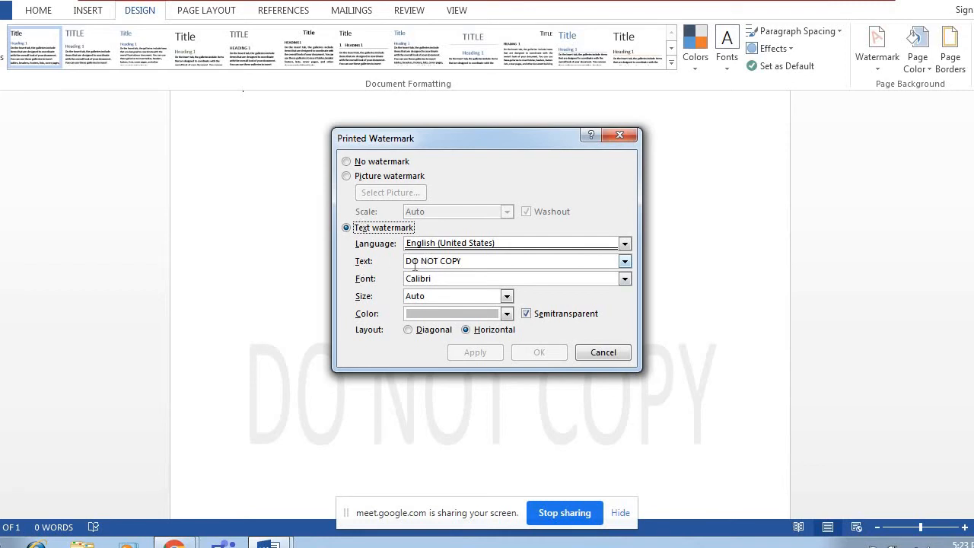
click(468, 263)
drag(467, 262, 401, 263)
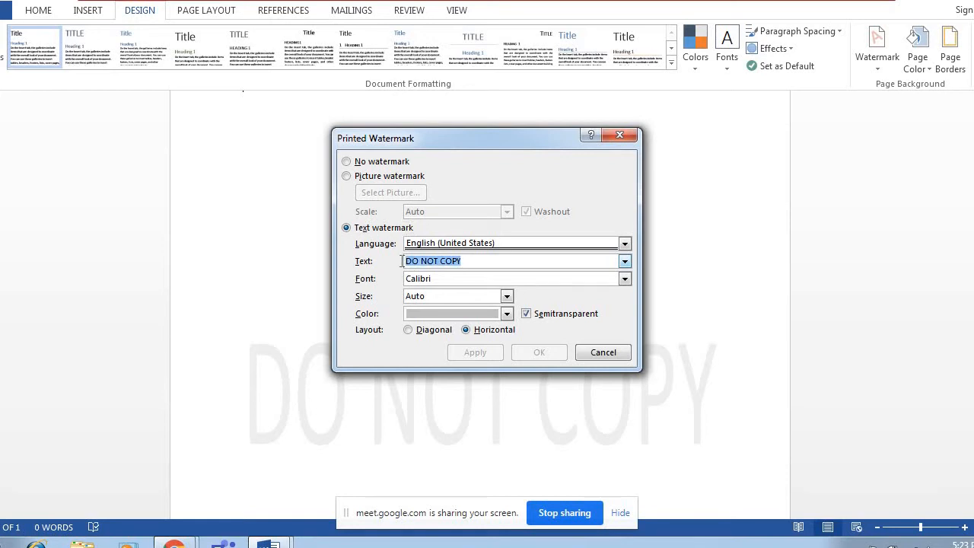
key(BackSpace)
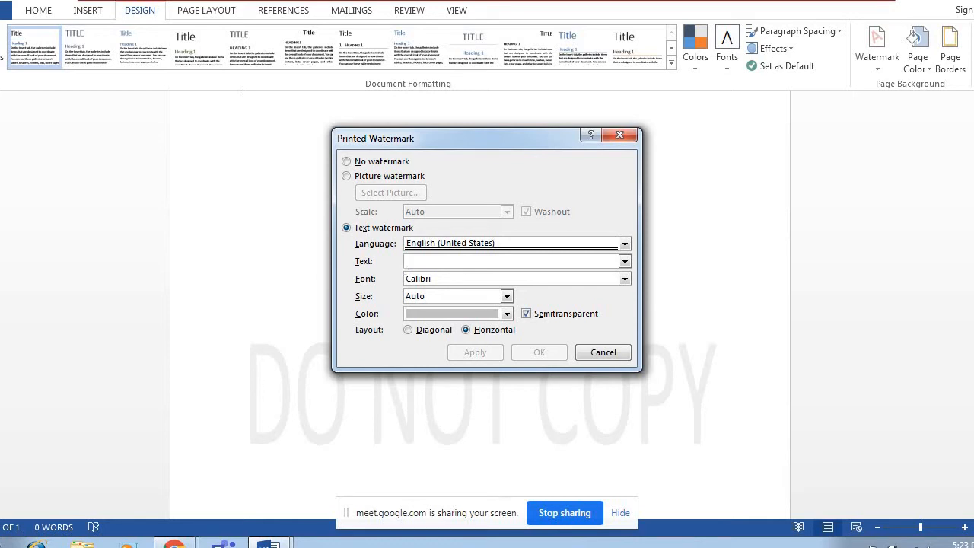
text(wa)
key(BackSpace)
key(BackSpace)
text(we)
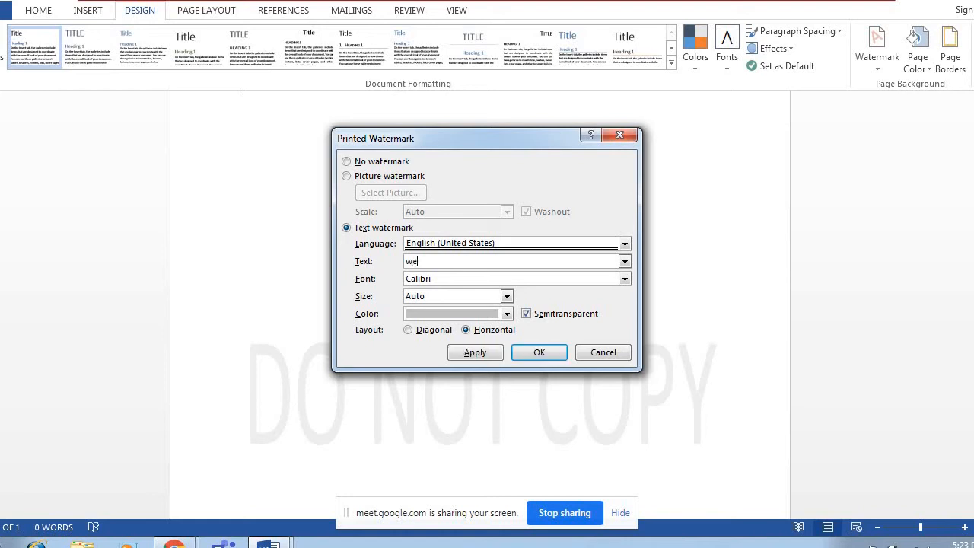
text(bhelix)
key(BackSpace)
key(BackSpace)
key(BackSpace)
key(BackSpace)
key(BackSpace)
key(BackSpace)
key(BackSpace)
key(BackSpace)
key(BackSpace)
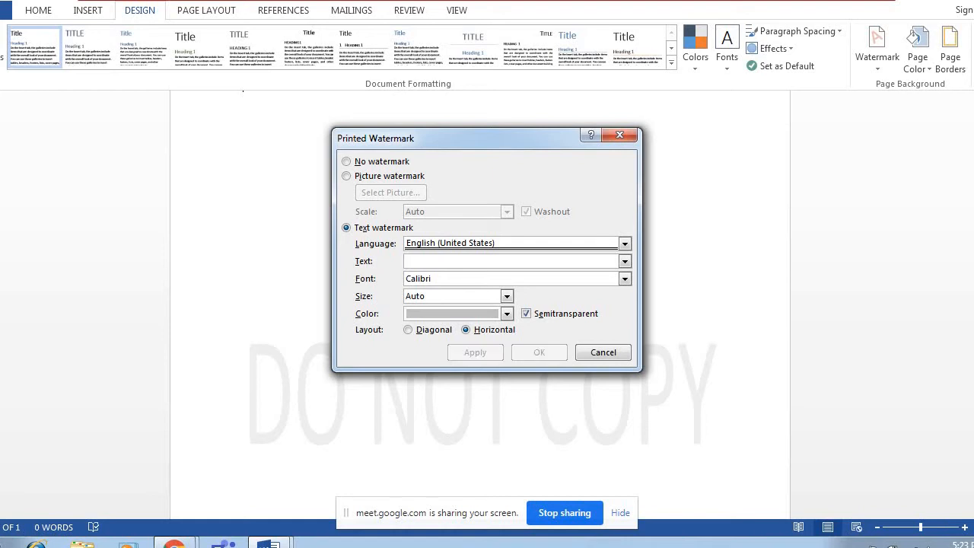
text(WEB)
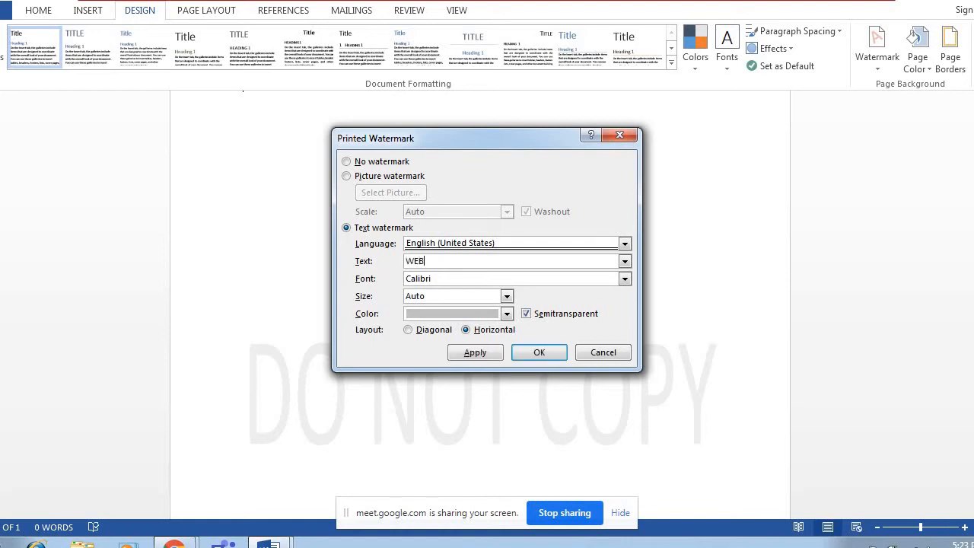
text(HELIX INFO)
Step: Set the watermark font to Calibri Light with size Auto and apply the custom watermark to the page
click(625, 278)
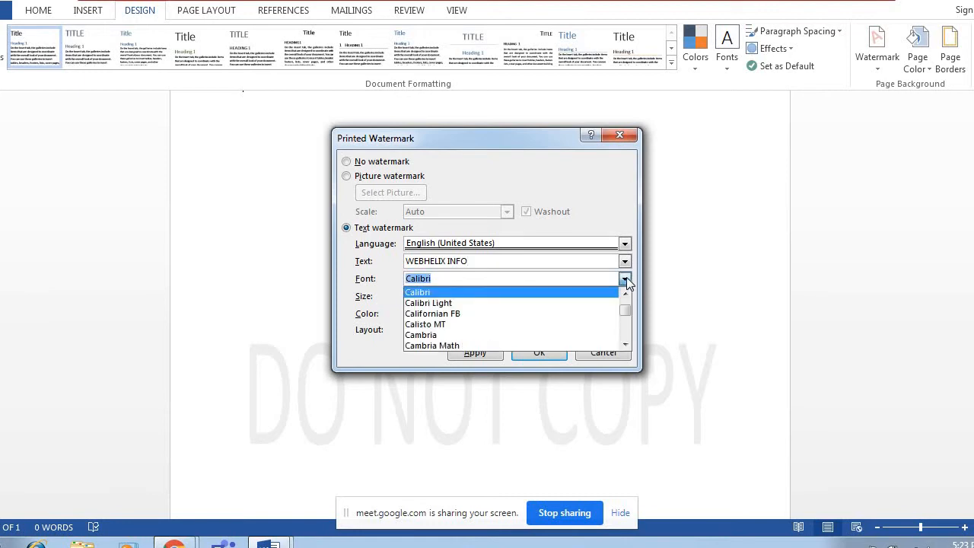
click(583, 303)
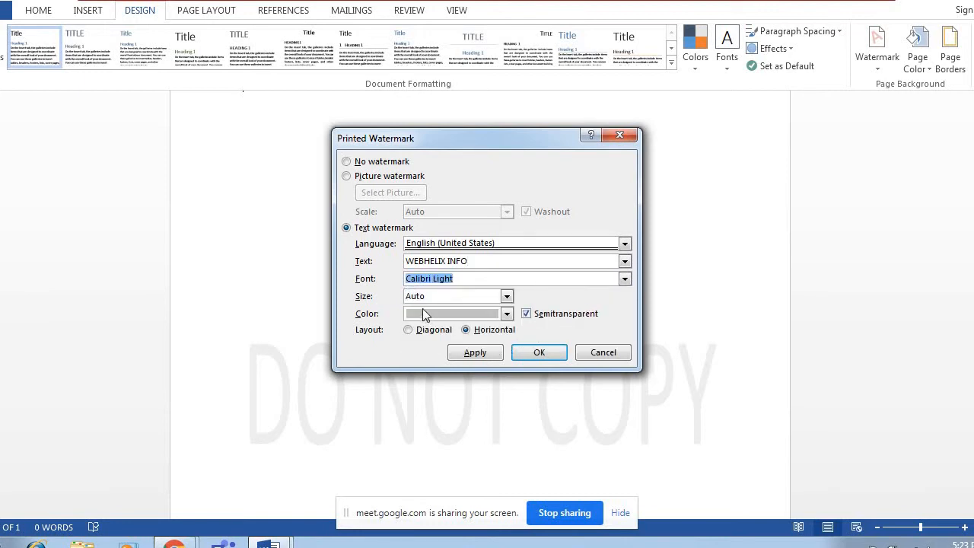
click(506, 297)
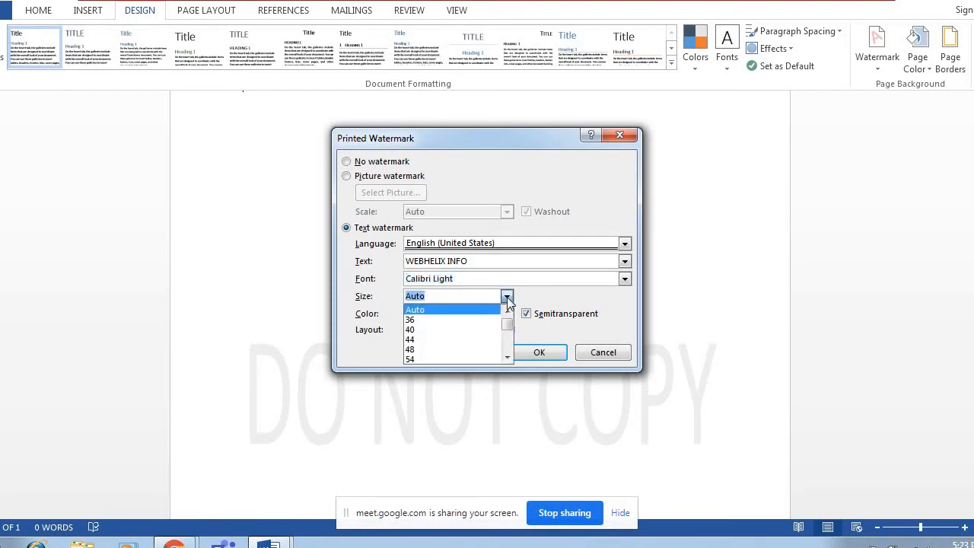
click(457, 310)
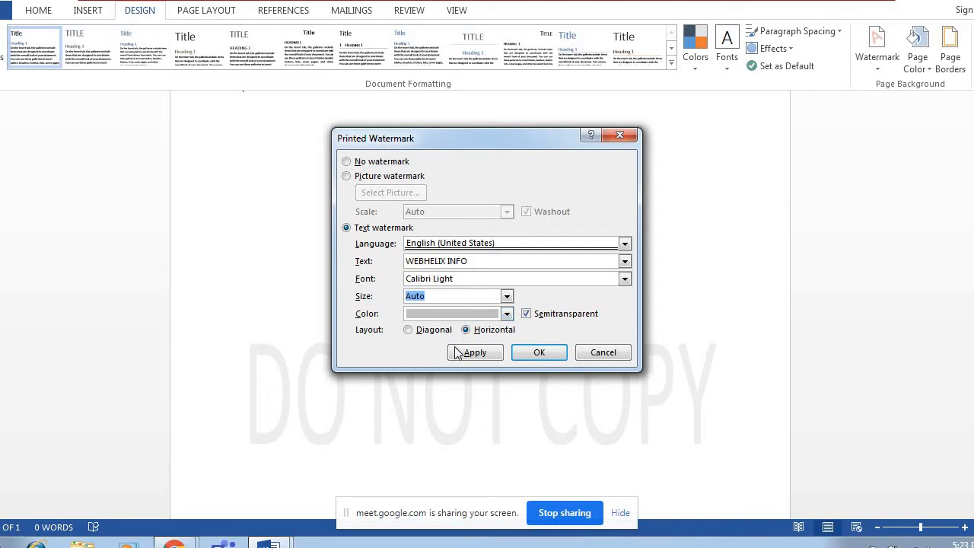
click(521, 354)
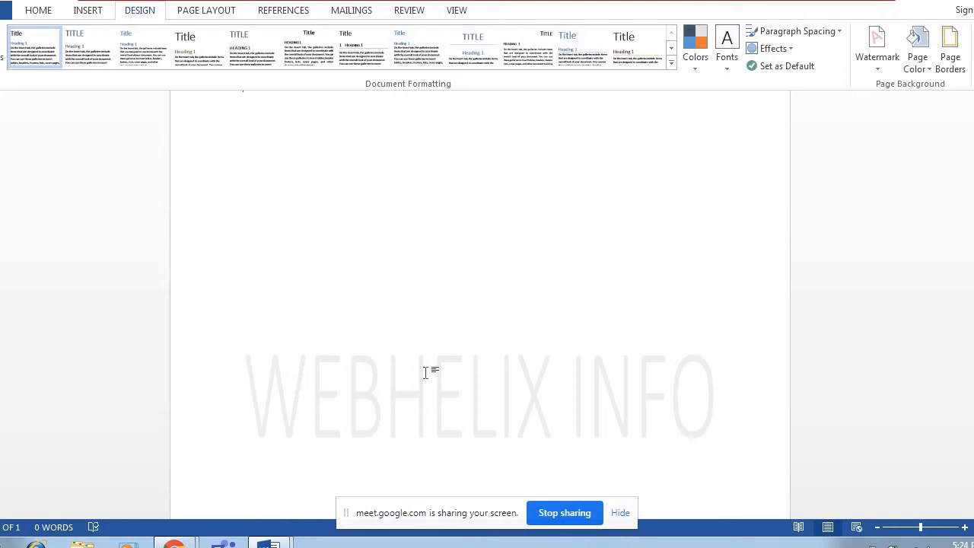
Step: Enter two sample lines over the watermark, "SDFGDNKGNKDBJNLFCGMNLFGMLKMGFKL" and "CFBNLNLVKFNBLKFVGNLBKGVLKMNL", each ended with a line break
scroll(480, 305, up, 2)
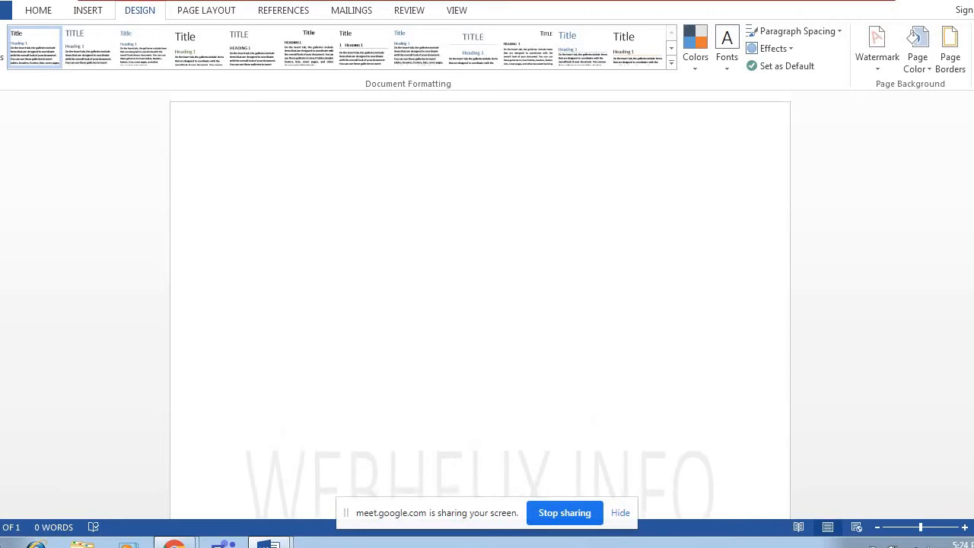
key(Return)
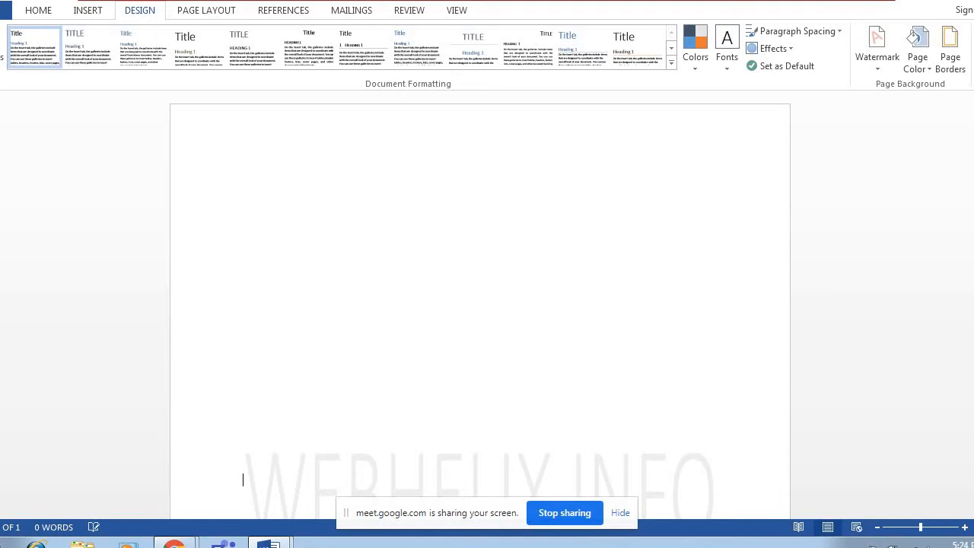
text(SDFGDNKGNKDBJNLFC)
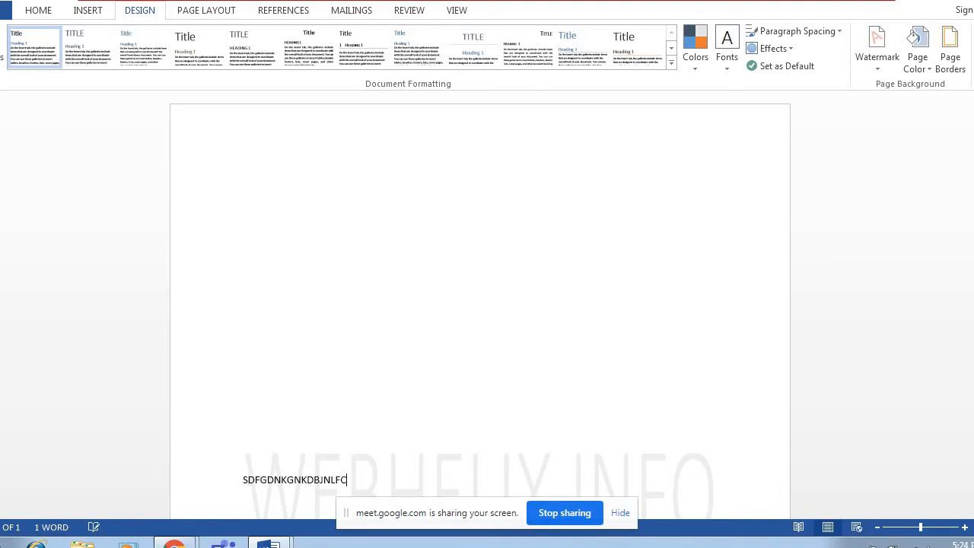
text(GMNLFGMLKMGFKL)
key(Return)
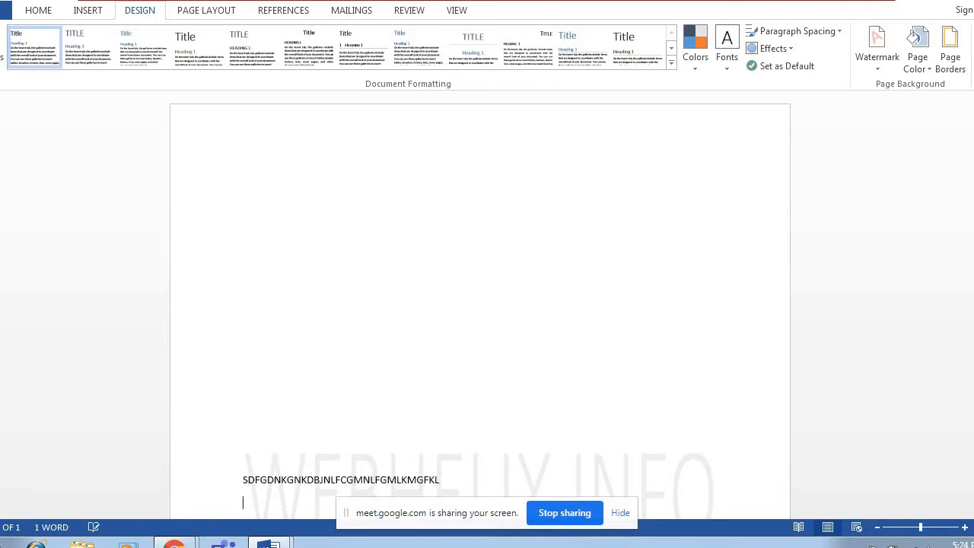
text(CFBNLNLVKFNBLKFVGNLBKGVLKMNL)
key(Return)
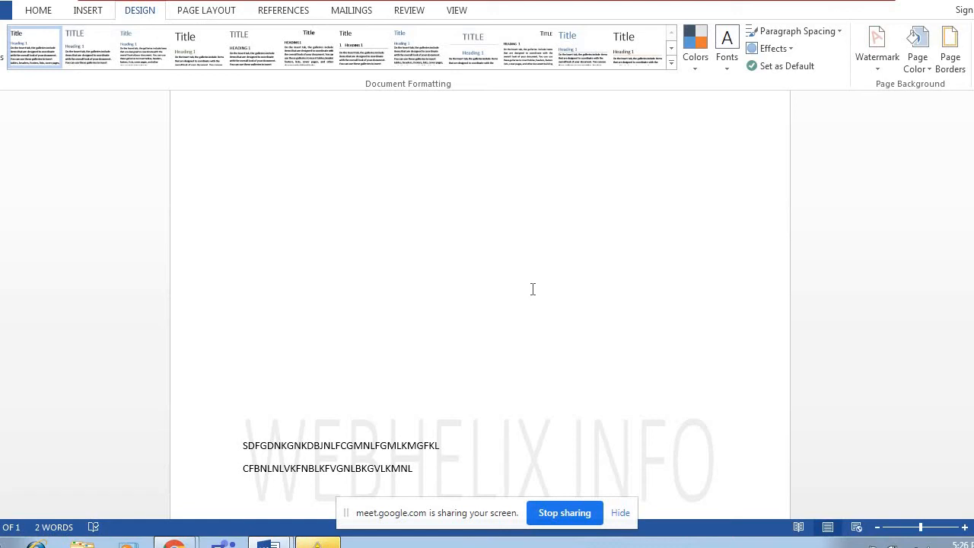
Step: Switch to the CYBER SAFETY notes document and change its page orientation to Landscape
click(213, 11)
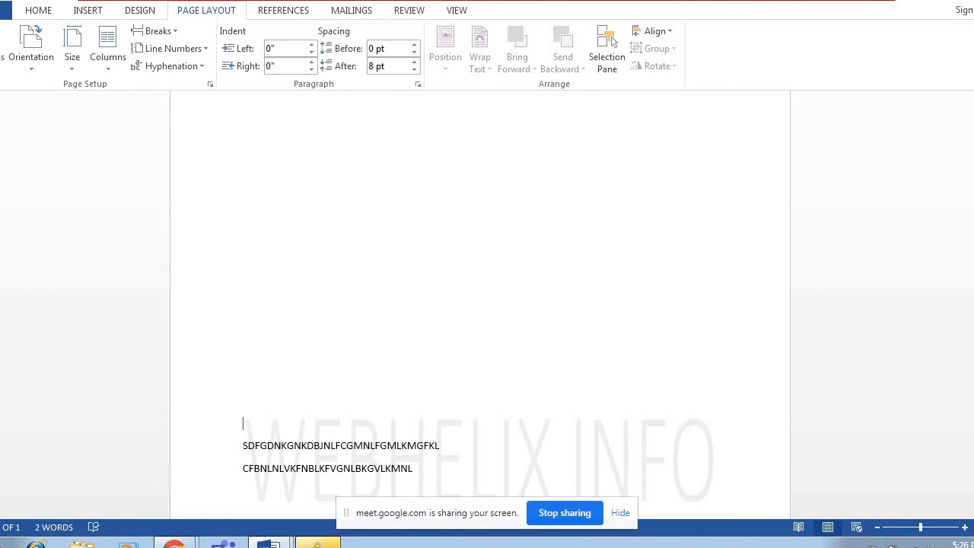
mouse_move(270, 542)
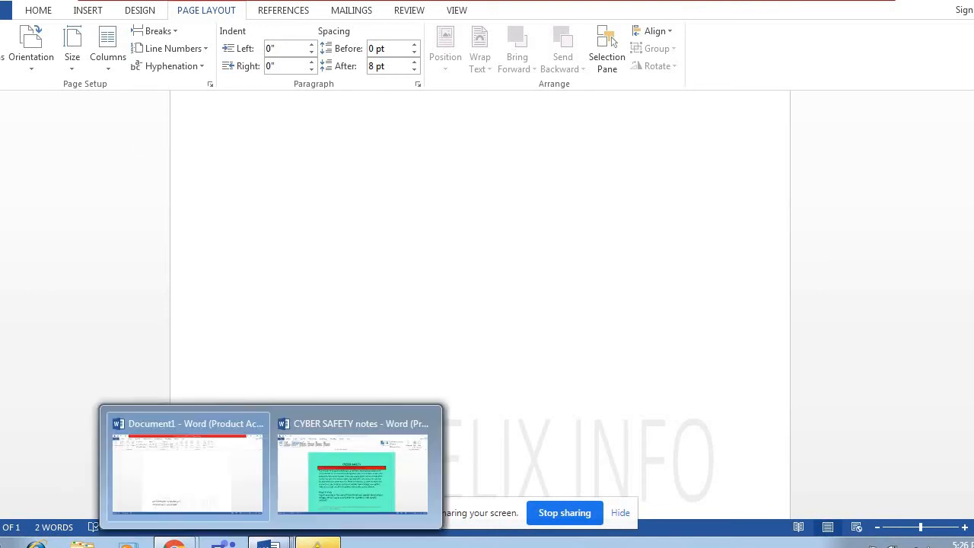
click(322, 460)
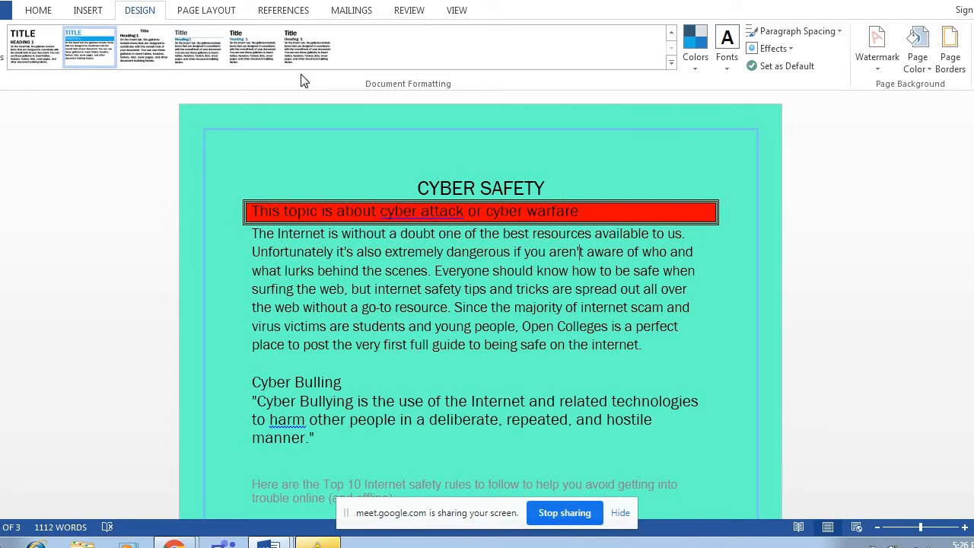
click(211, 19)
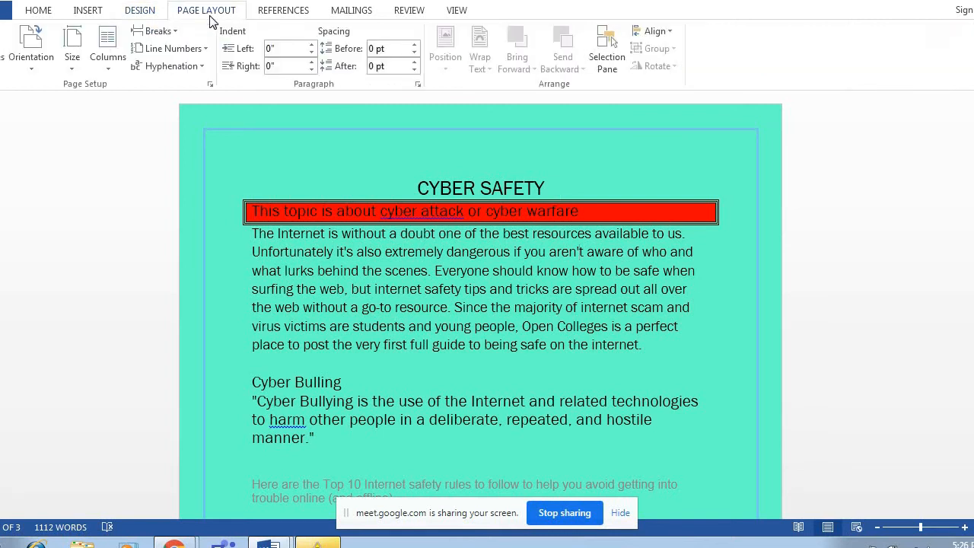
click(39, 65)
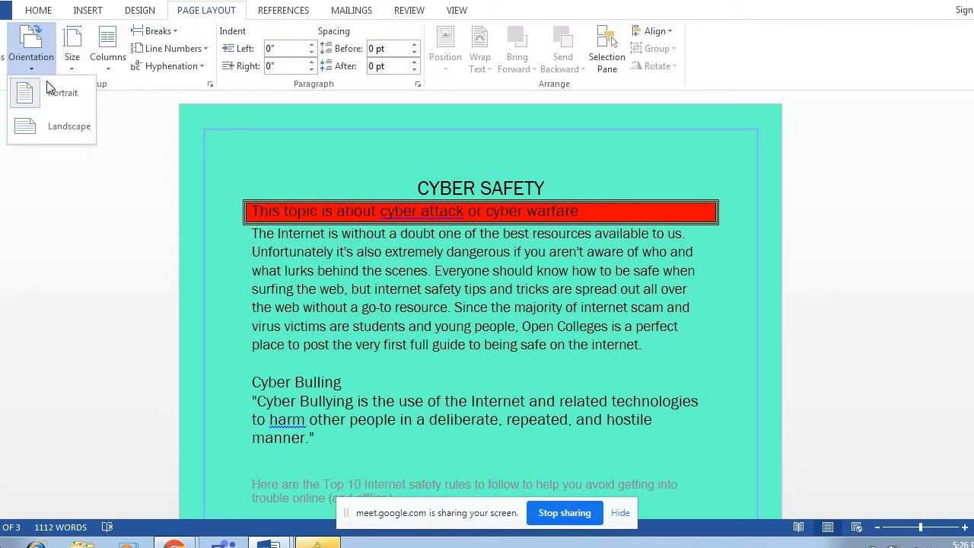
click(47, 134)
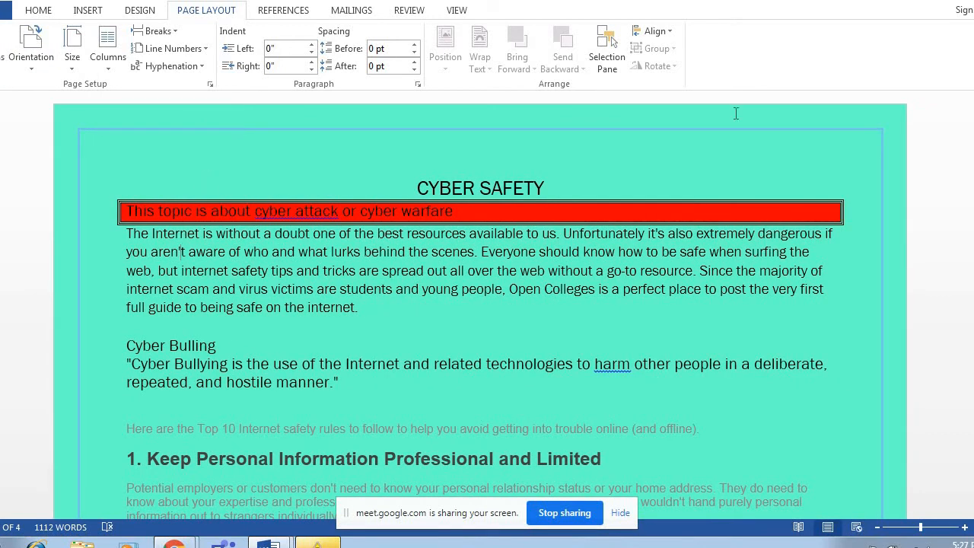
mouse_move(973, 120)
mouse_down()
mouse_move(973, 222)
mouse_move(973, 120)
mouse_up()
Step: Try the Narrow, Last Custom Setting and Wide margin presets in turn on the CYBER SAFETY notes
click(4, 45)
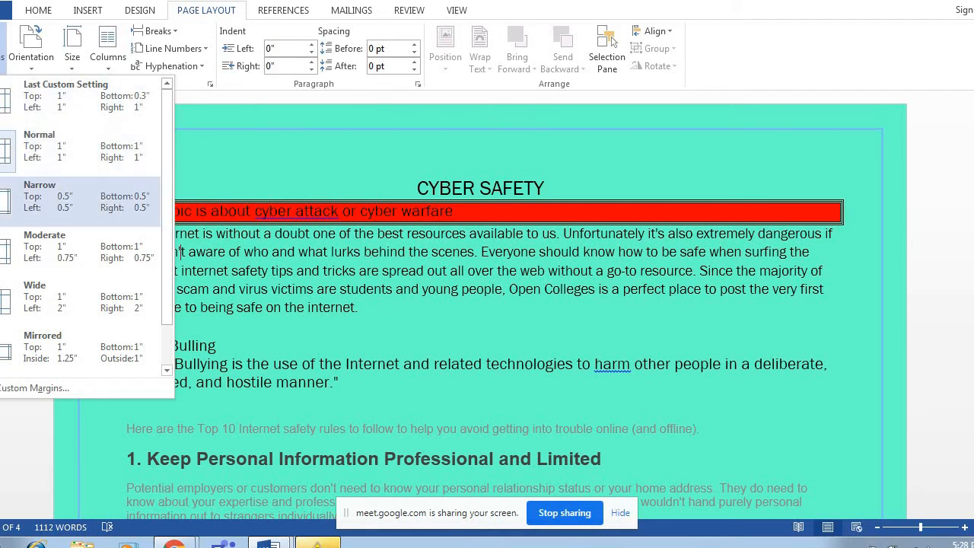
click(11, 196)
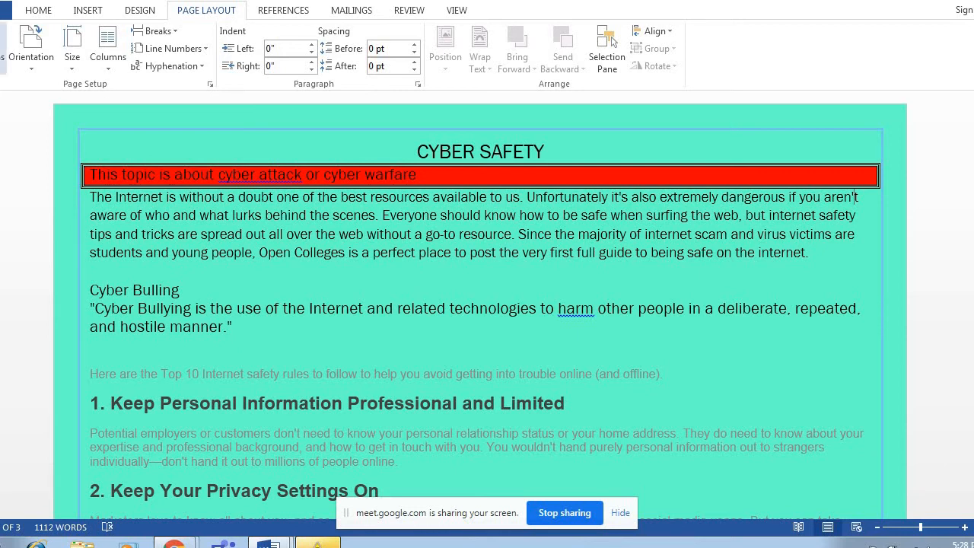
click(4, 46)
click(6, 112)
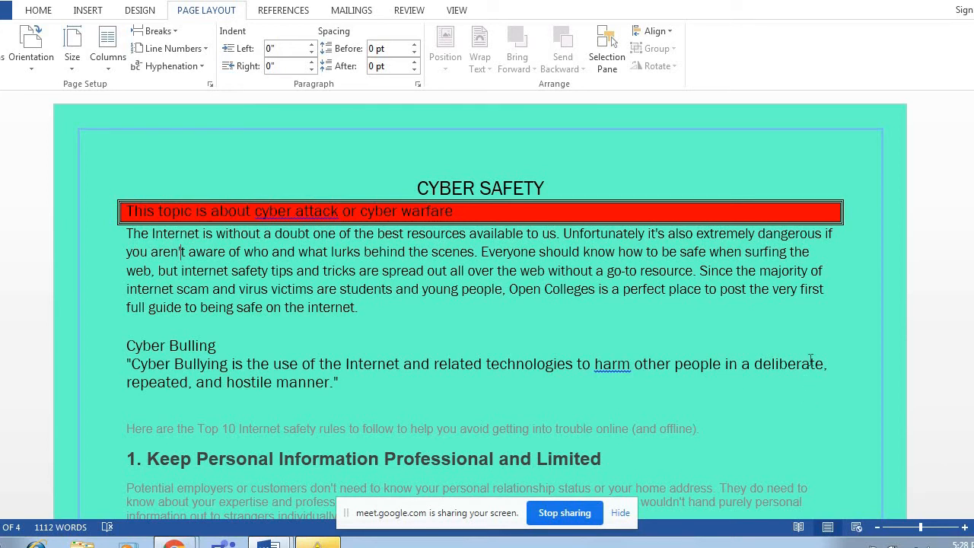
click(4, 46)
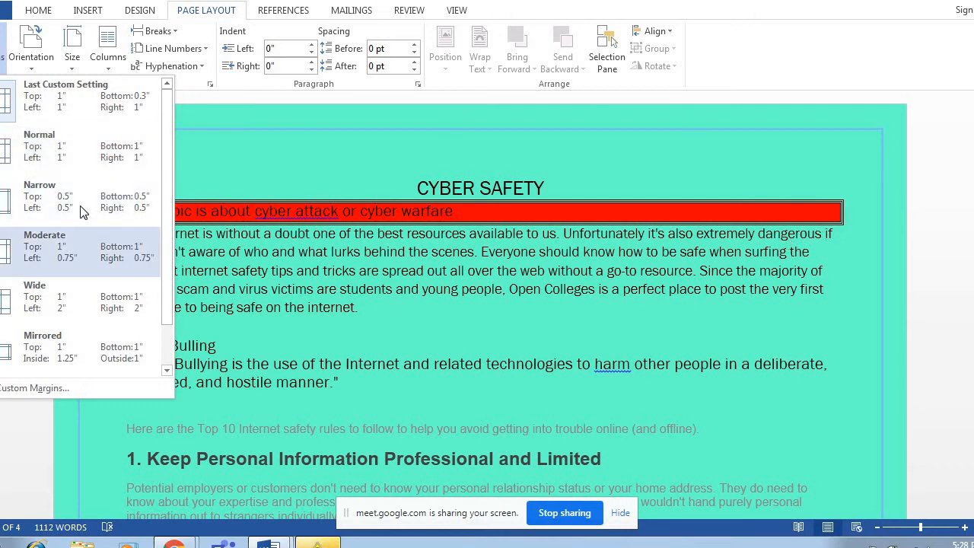
click(31, 301)
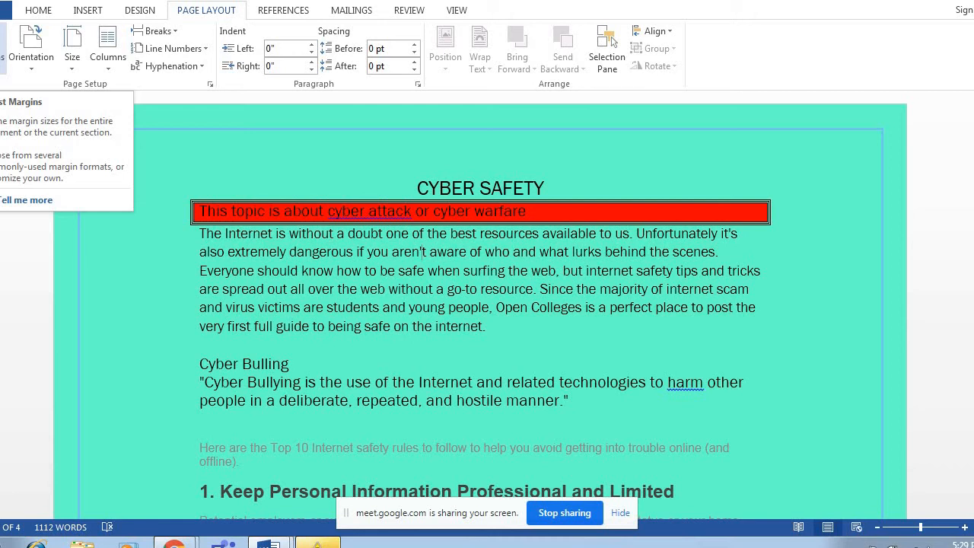
Step: Apply the Mirrored margin preset to the notes and choose A4 as the paper size
click(3, 46)
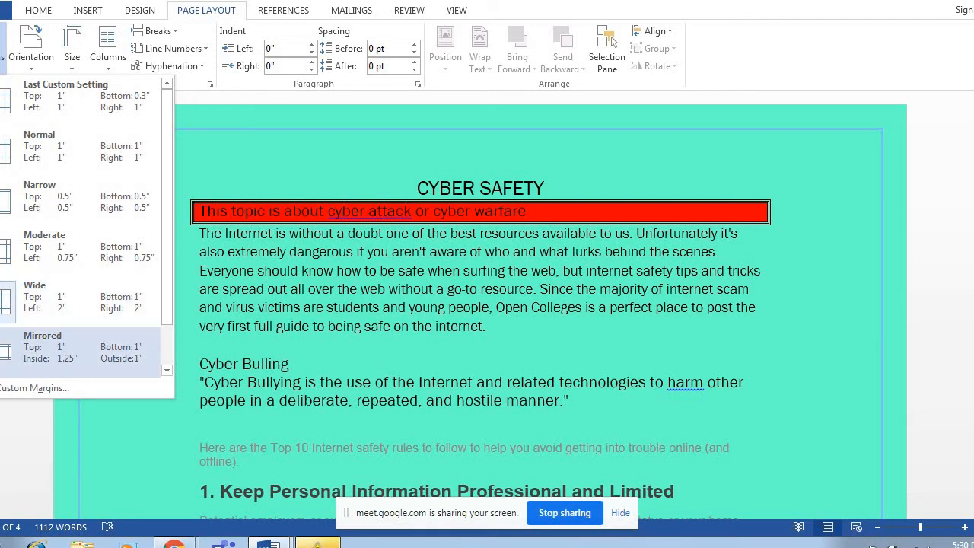
click(45, 346)
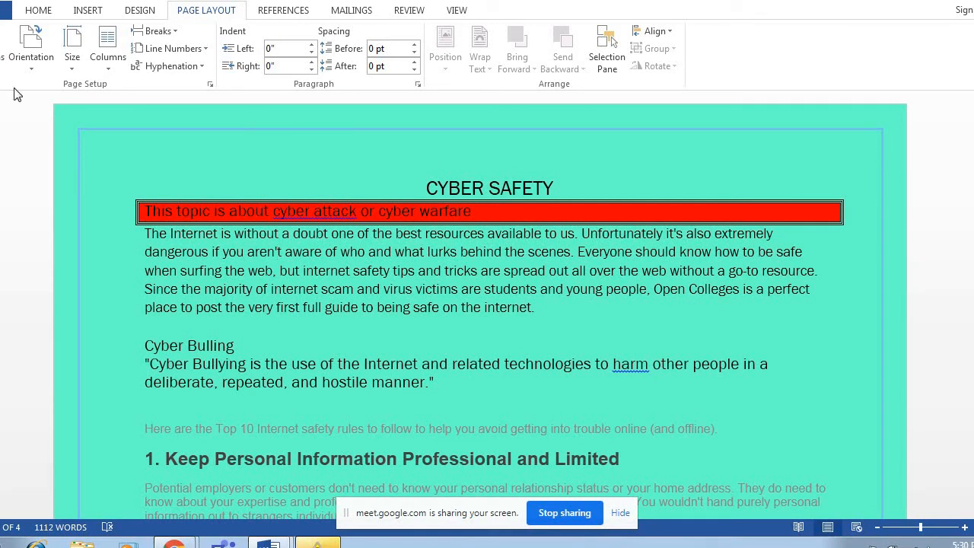
click(73, 70)
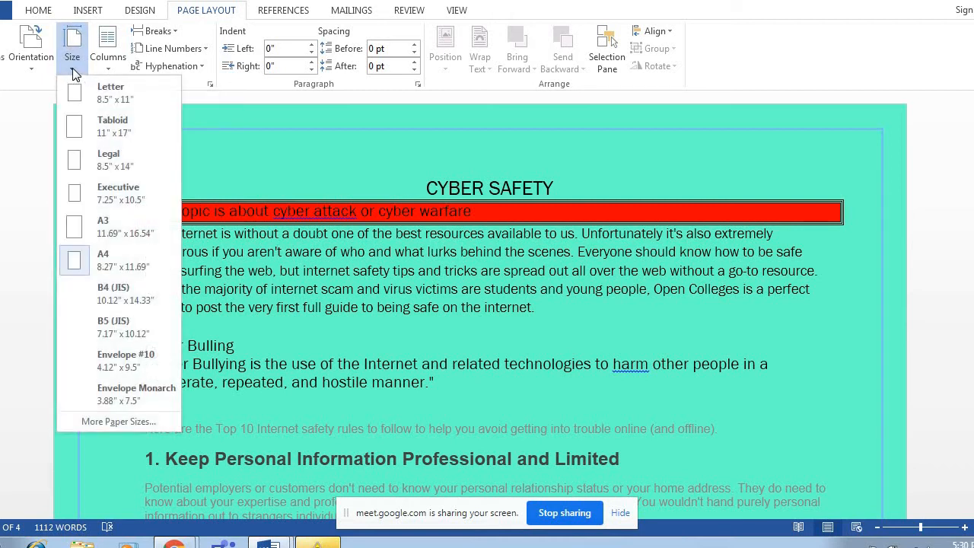
click(94, 263)
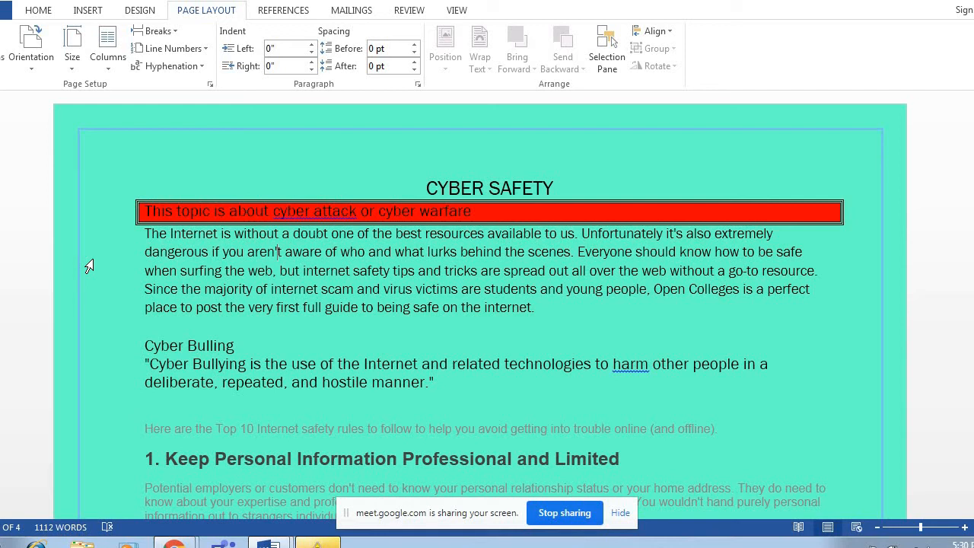
Step: Set the paper size of the notes to A3 and look over the resized pages
click(77, 67)
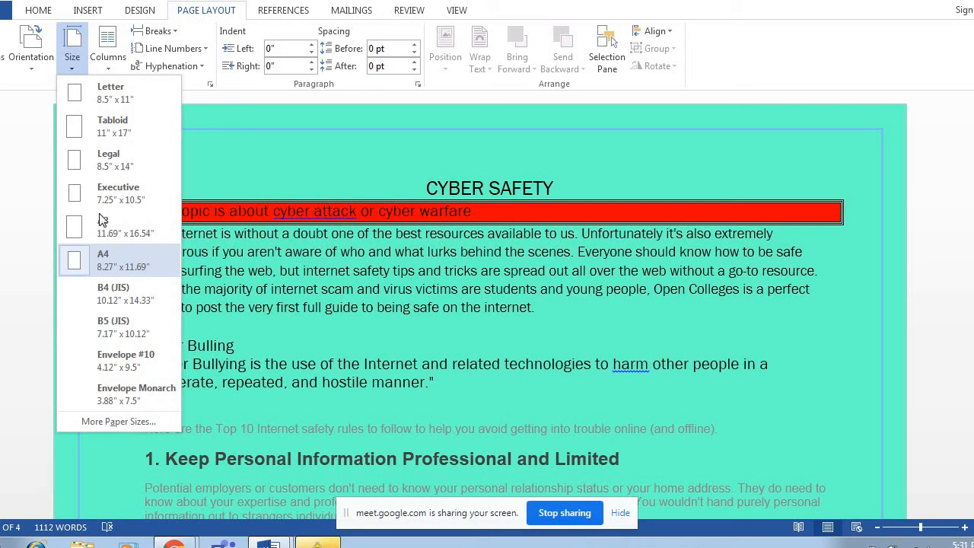
click(101, 221)
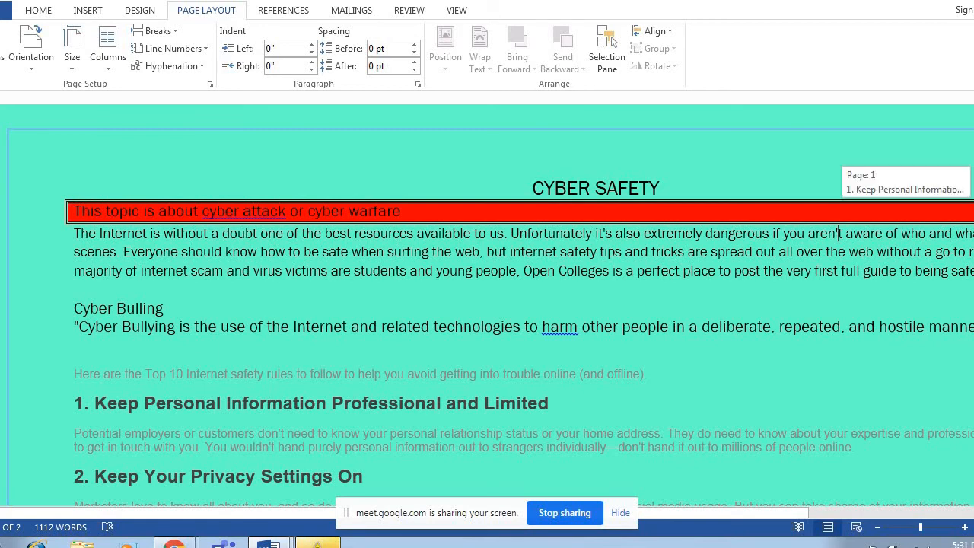
scroll(487, 298, down, 9)
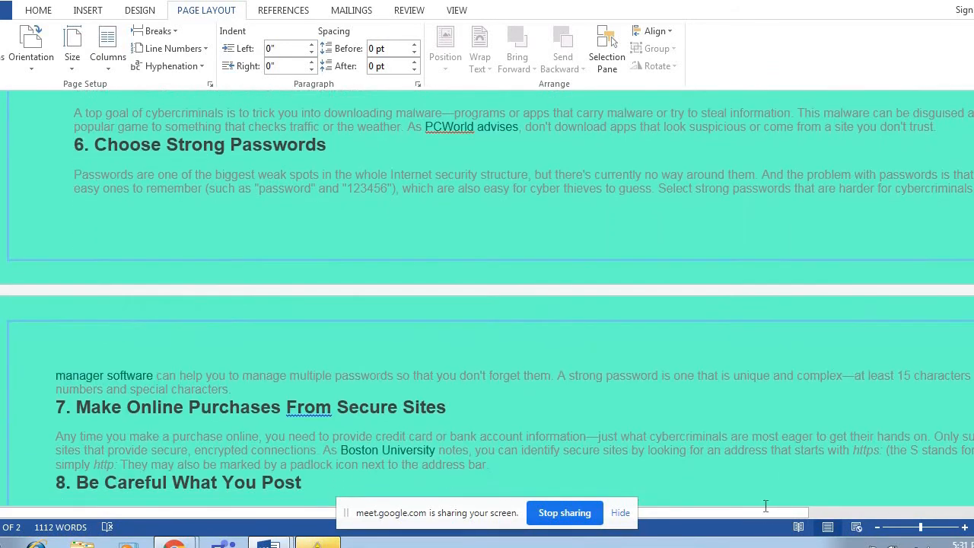
drag(766, 514, 922, 514)
scroll(487, 298, up, 10)
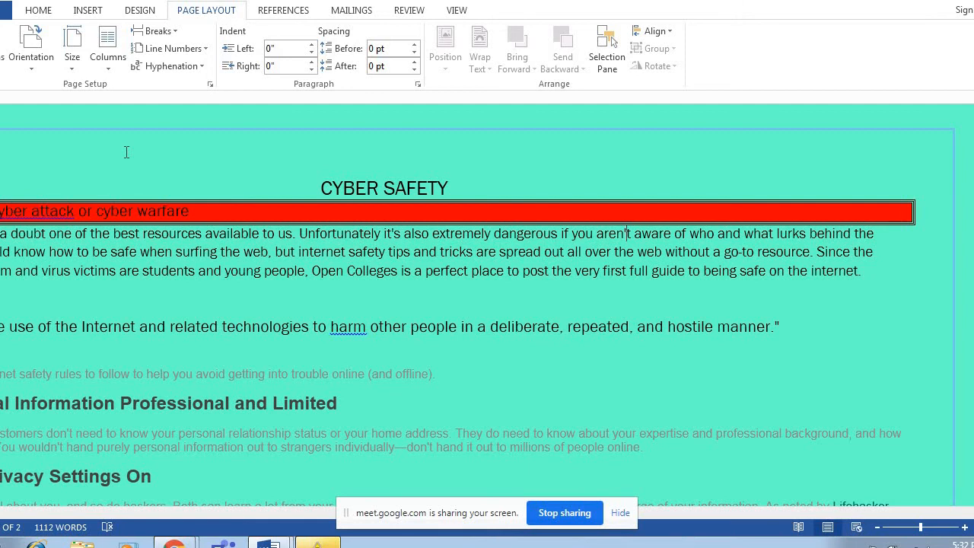
Step: Lay out the text of the notes in two columns and check the result across the page
click(95, 69)
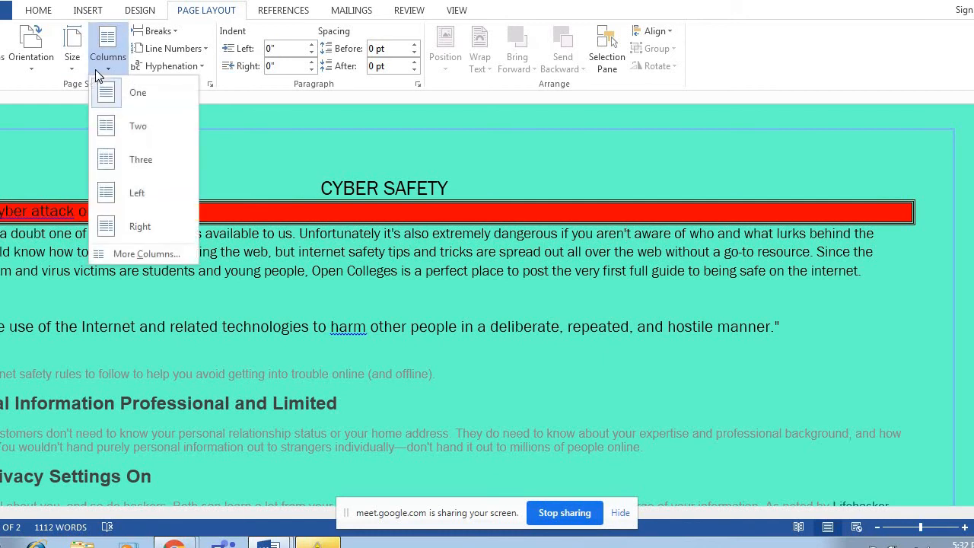
click(114, 125)
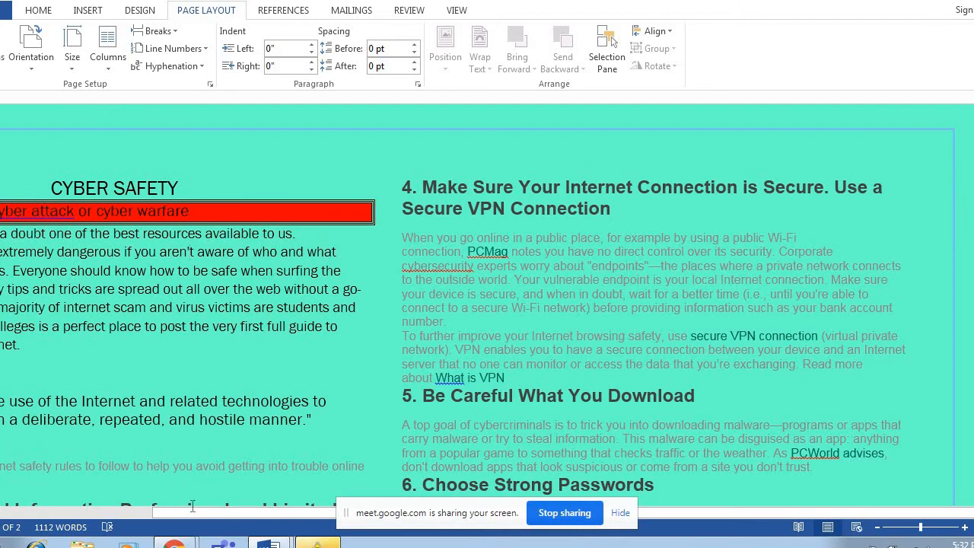
drag(172, 521, 47, 526)
mouse_move(973, 137)
mouse_down()
mouse_move(973, 239)
mouse_move(973, 136)
mouse_up()
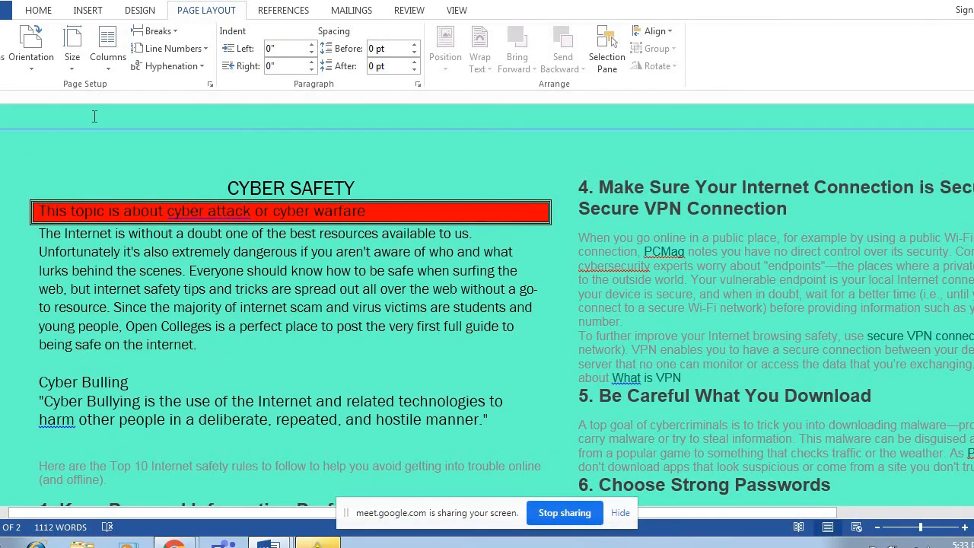
Step: Arrange the text of the notes in three columns, then try the Right column layout
click(108, 61)
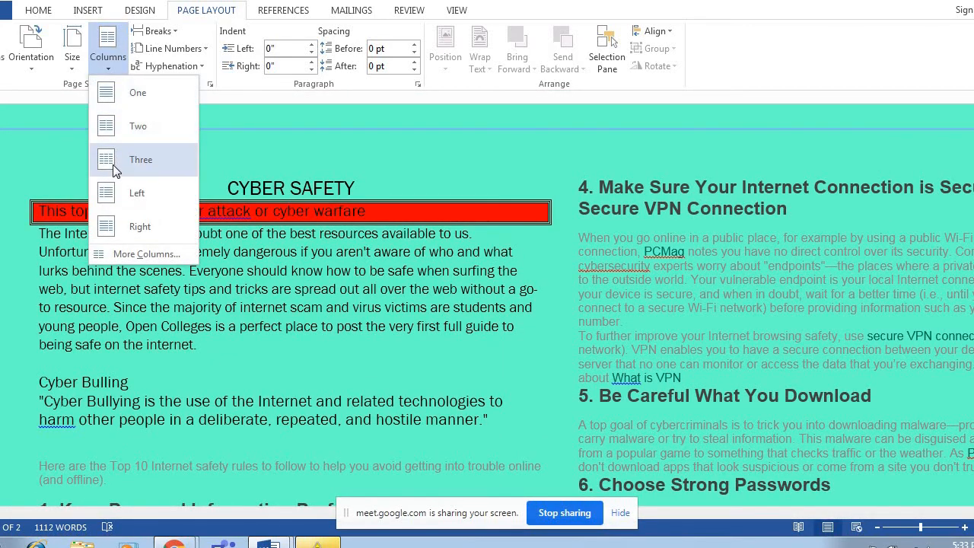
click(113, 165)
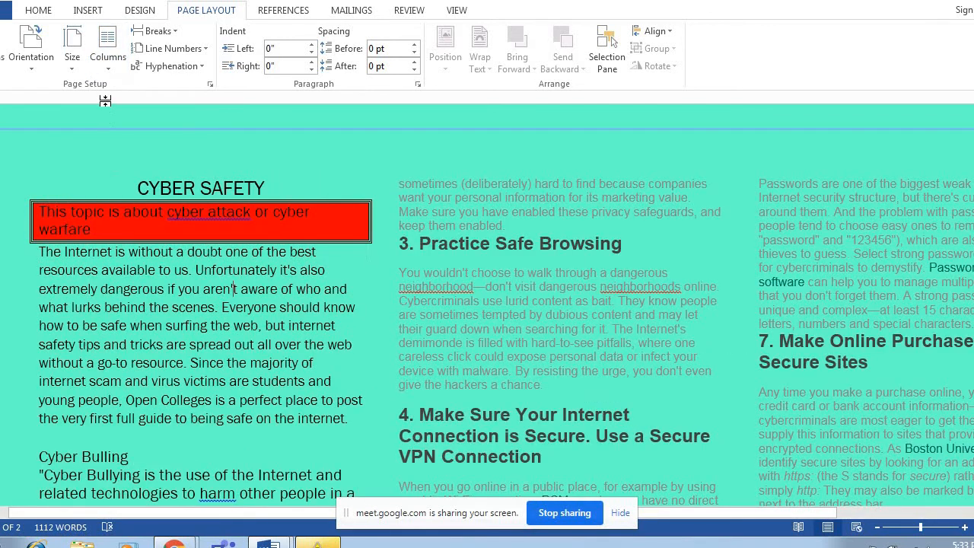
click(108, 58)
click(141, 227)
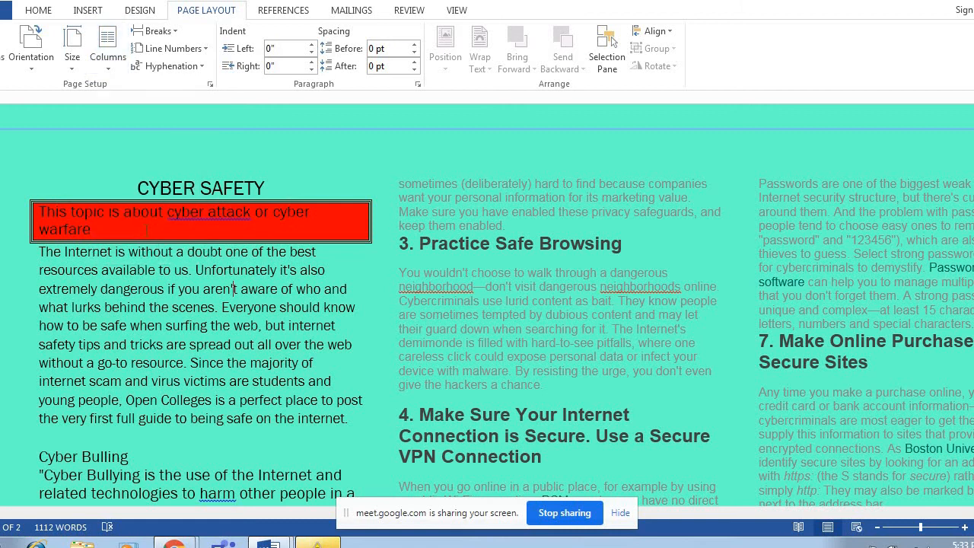
Step: Return the notes to a single-column layout and set the paper size to A4
click(107, 74)
click(111, 89)
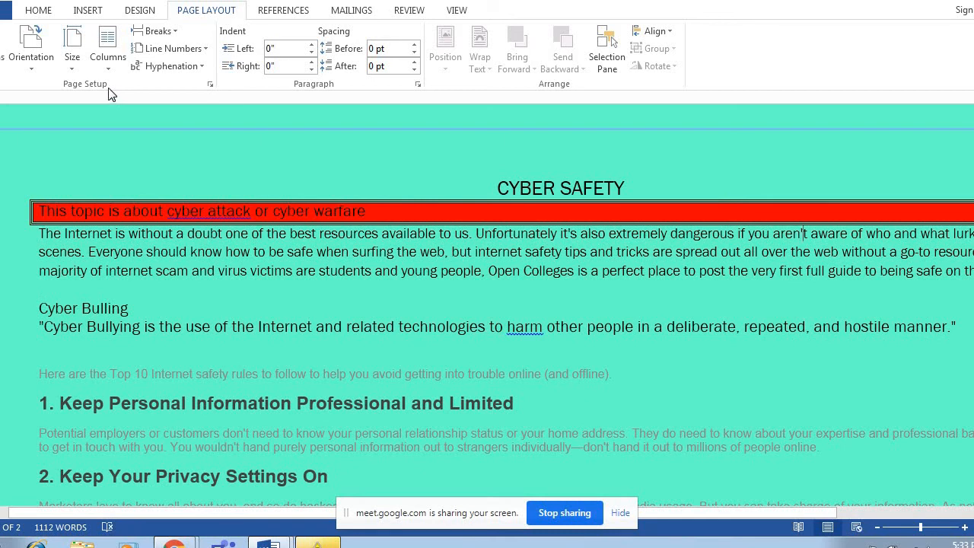
click(75, 67)
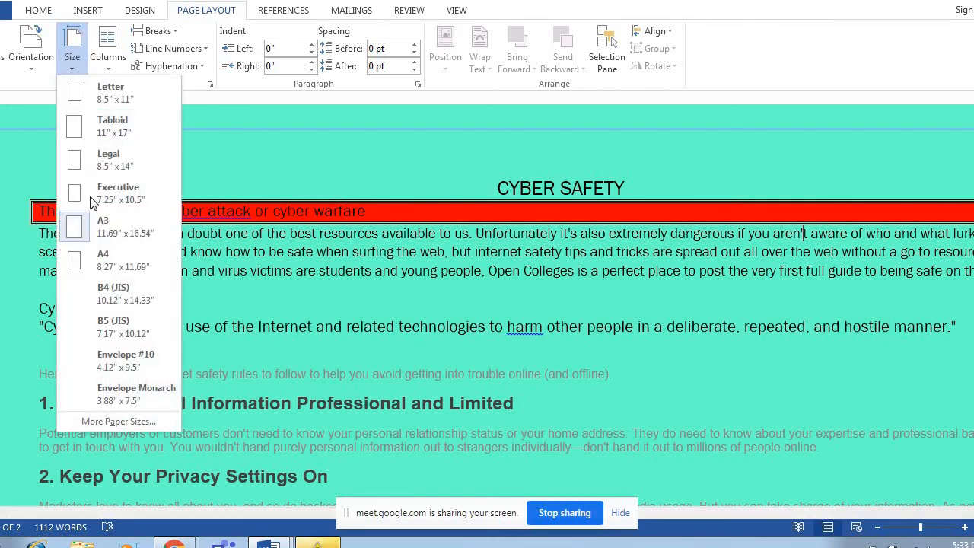
click(86, 259)
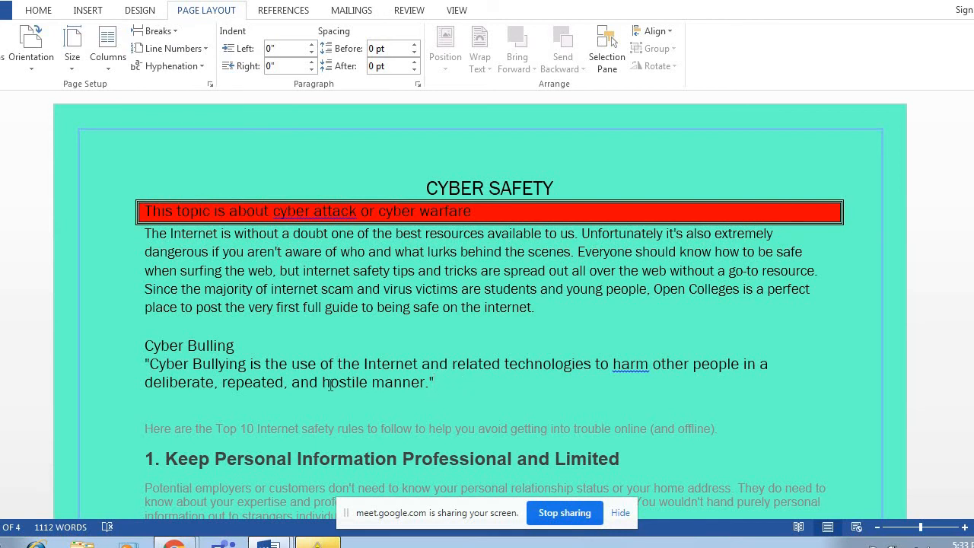
Step: Insert a page break after "hostile manner." in the Cyber Bulling paragraph and check where the page ends
drag(323, 383, 457, 394)
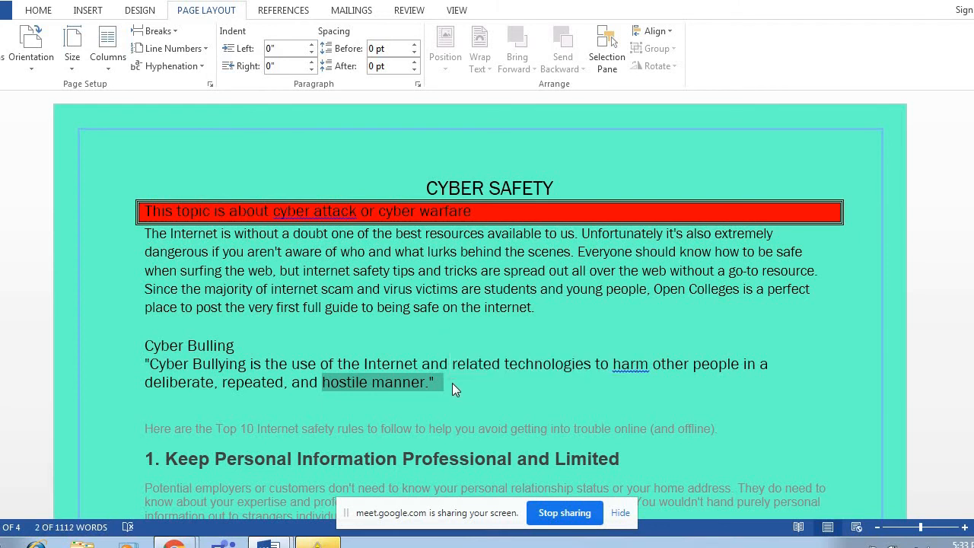
click(452, 383)
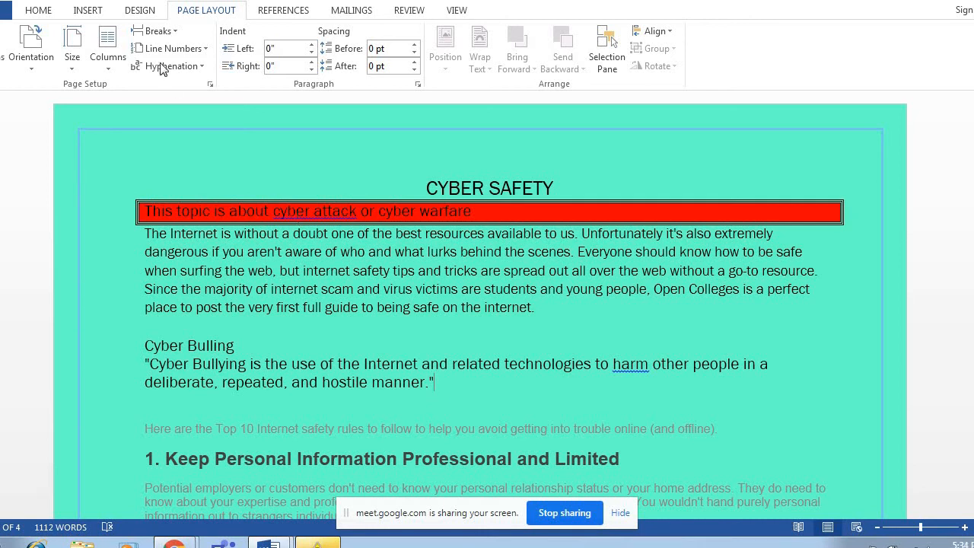
click(158, 32)
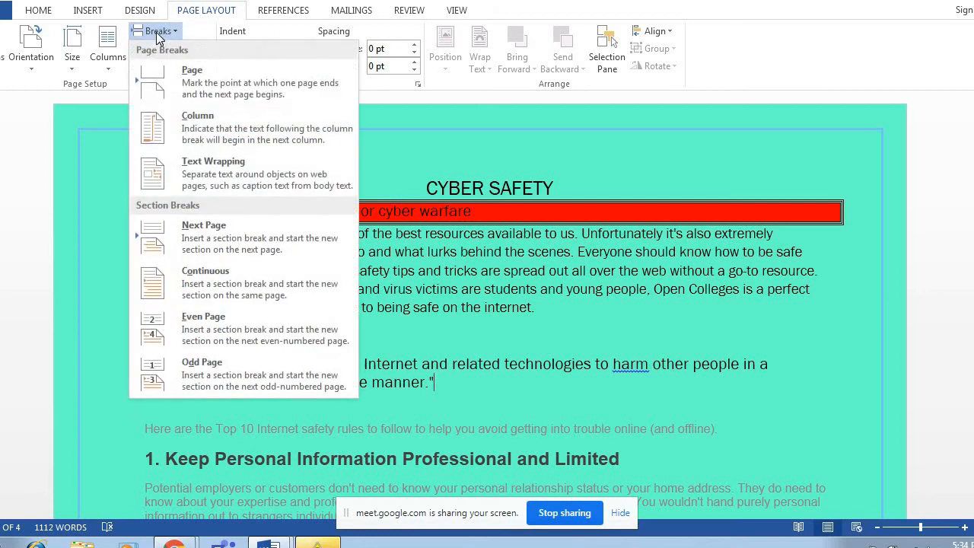
click(191, 85)
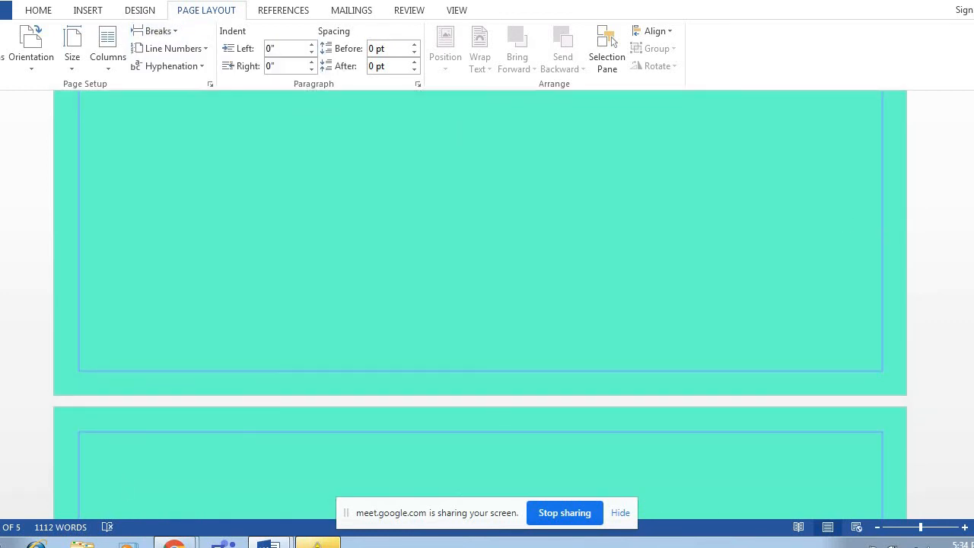
drag(973, 188, 973, 152)
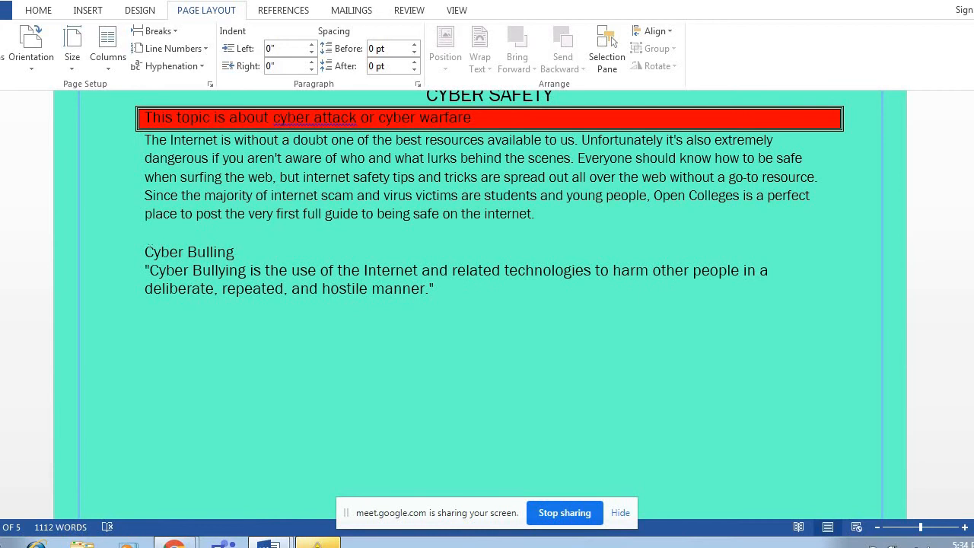
Step: Insert a column break after "who and what" in the opening paragraph and check where the text is split
click(156, 31)
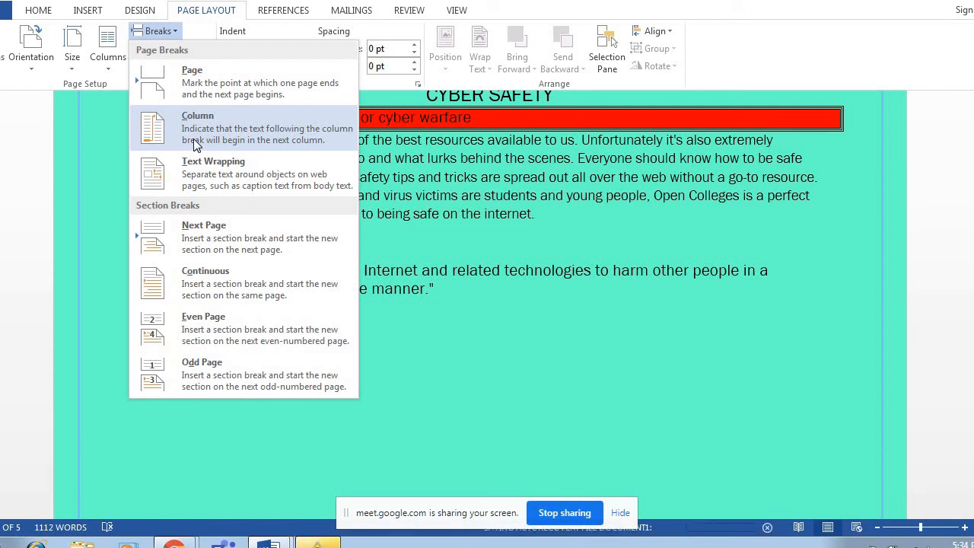
click(425, 157)
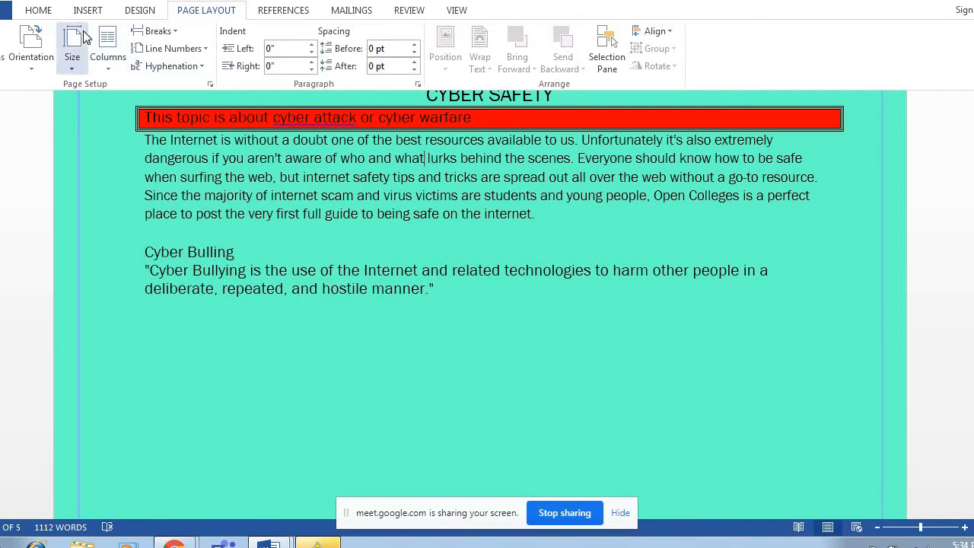
click(159, 32)
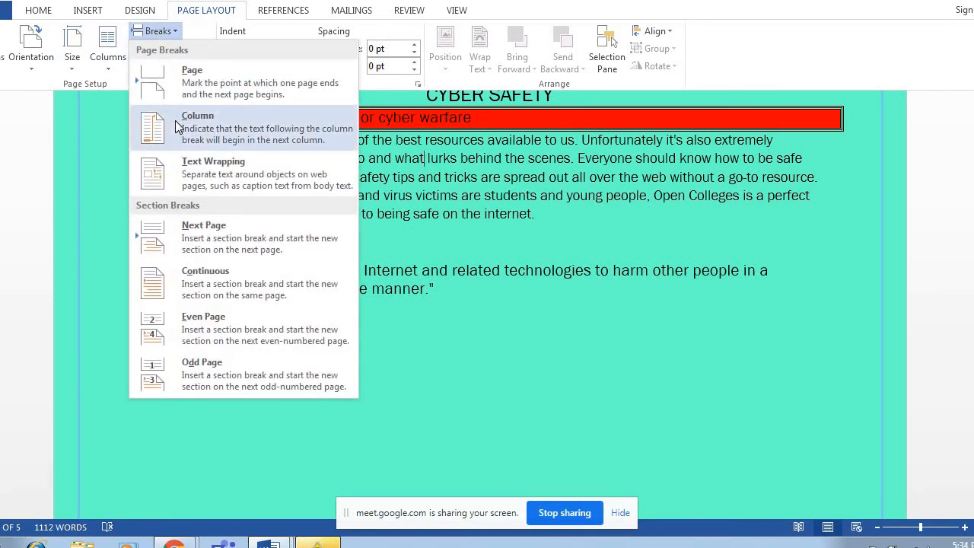
click(178, 124)
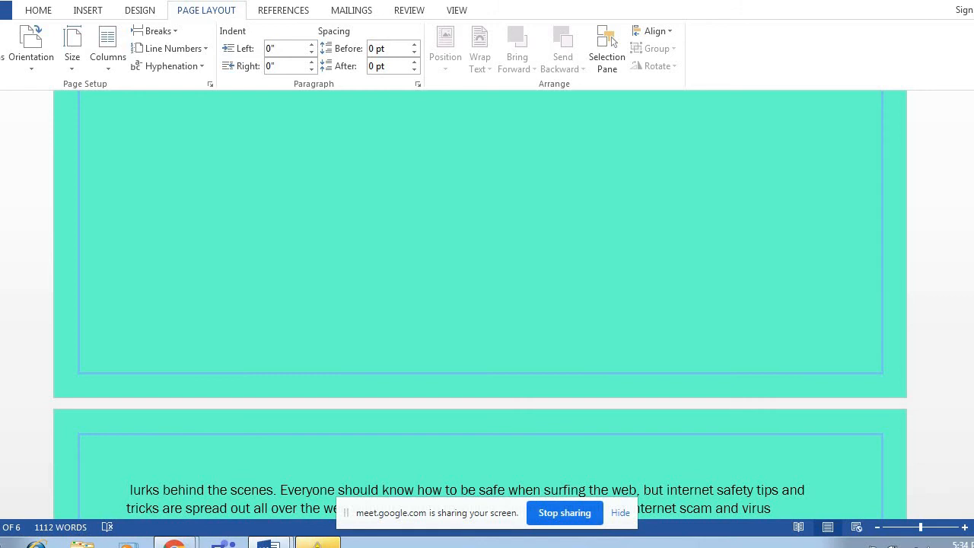
drag(973, 176, 973, 142)
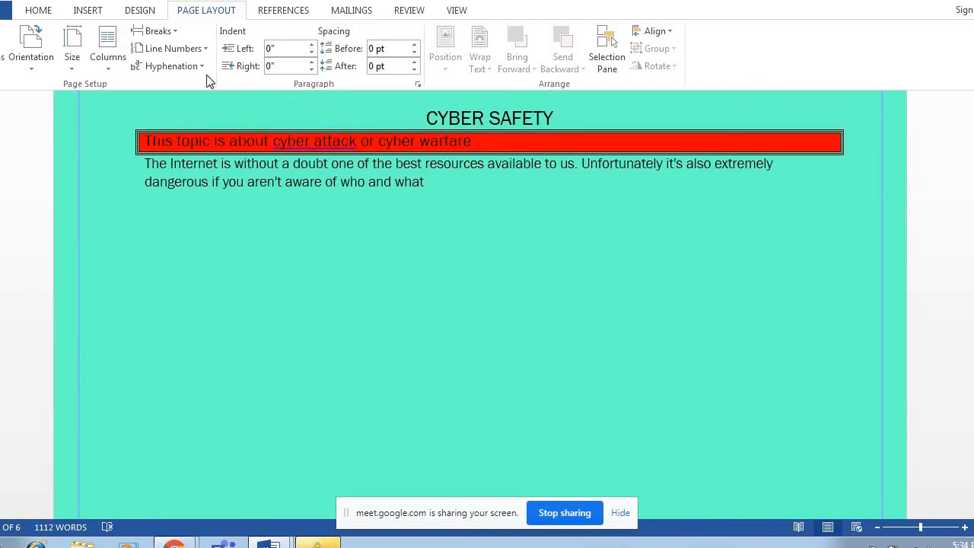
click(172, 35)
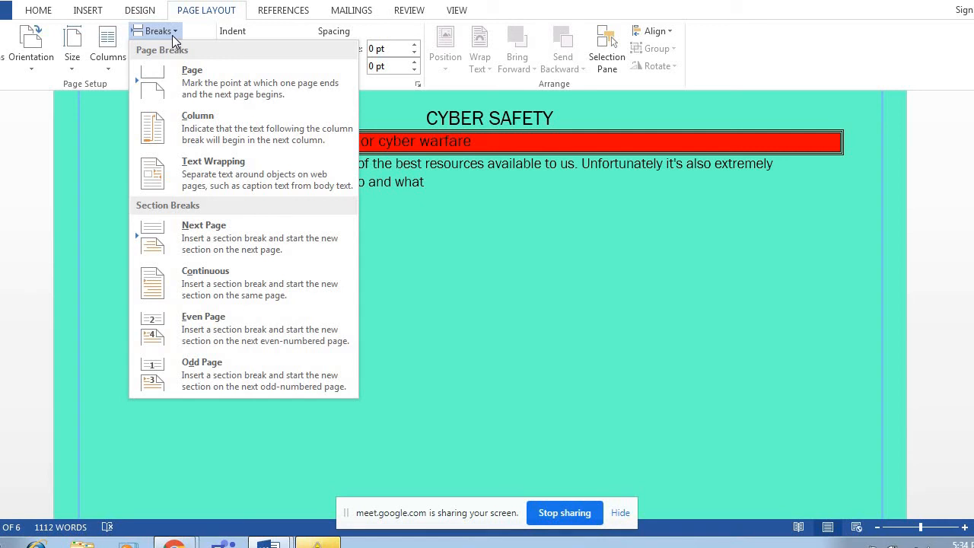
click(442, 184)
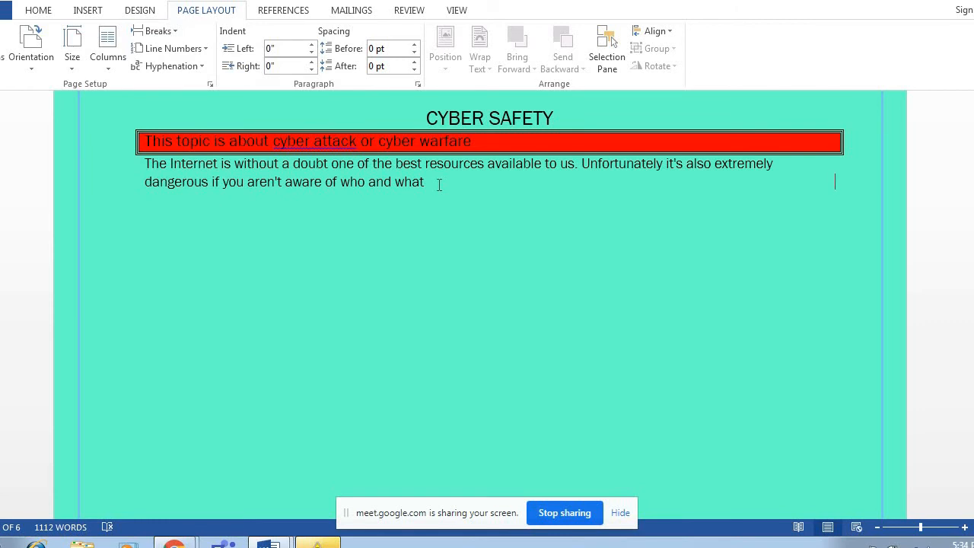
Step: Insert an Even Page section break after "safe on the internet." and check how the text spreads over the pages
drag(973, 122, 973, 174)
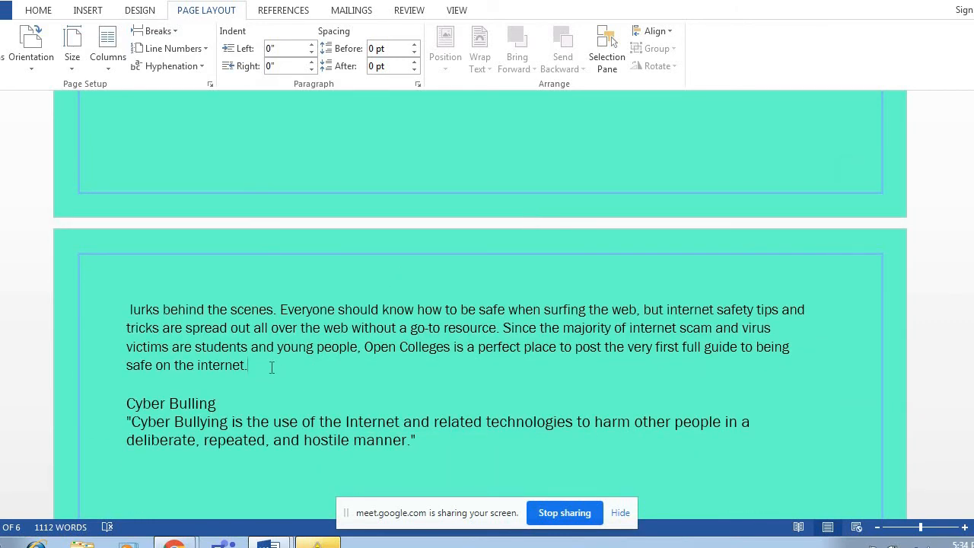
click(110, 68)
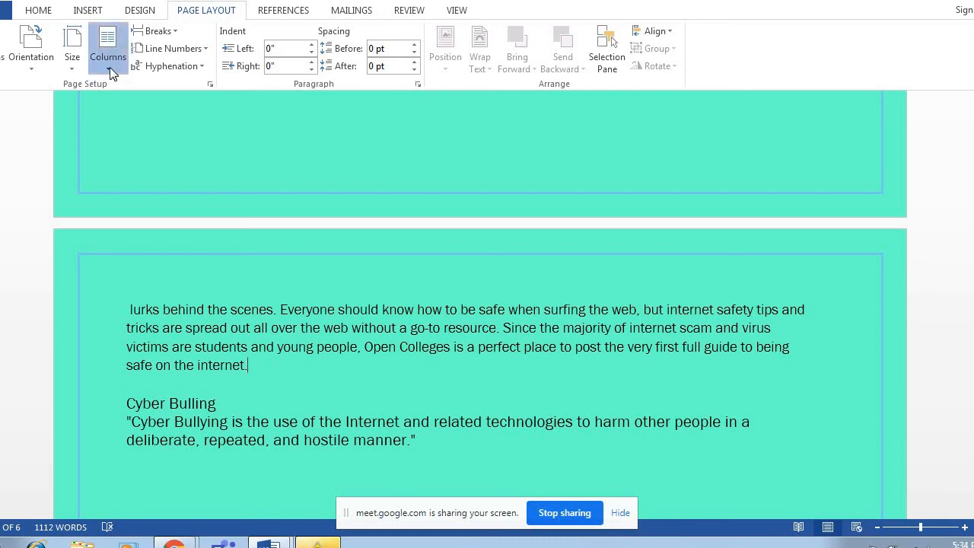
click(169, 36)
click(170, 39)
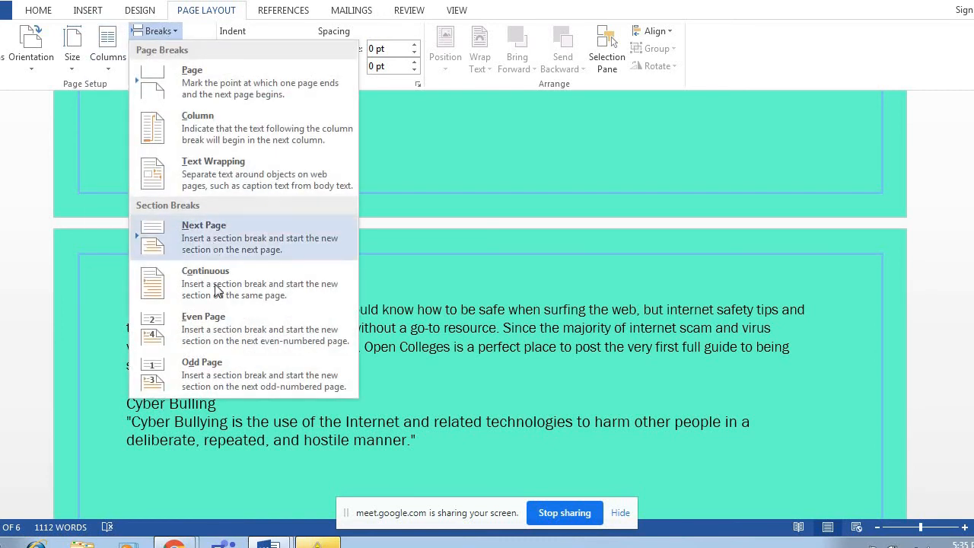
click(218, 323)
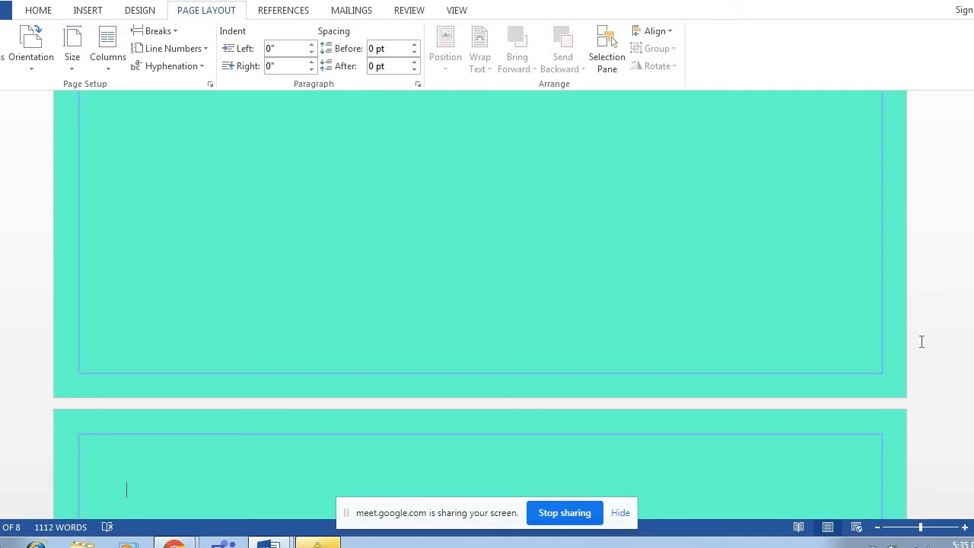
scroll(487, 305, up, 15)
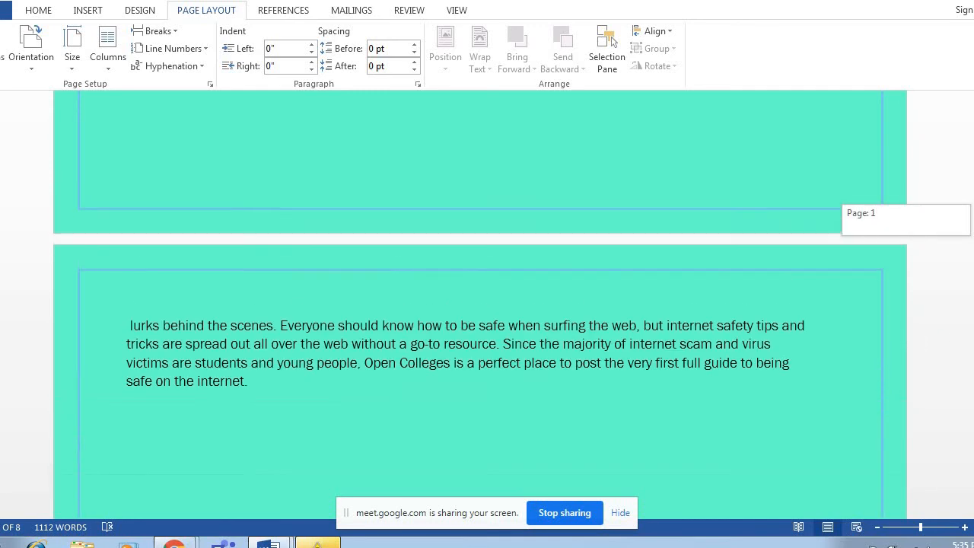
scroll(487, 305, up, 3)
scroll(488, 304, down, 10)
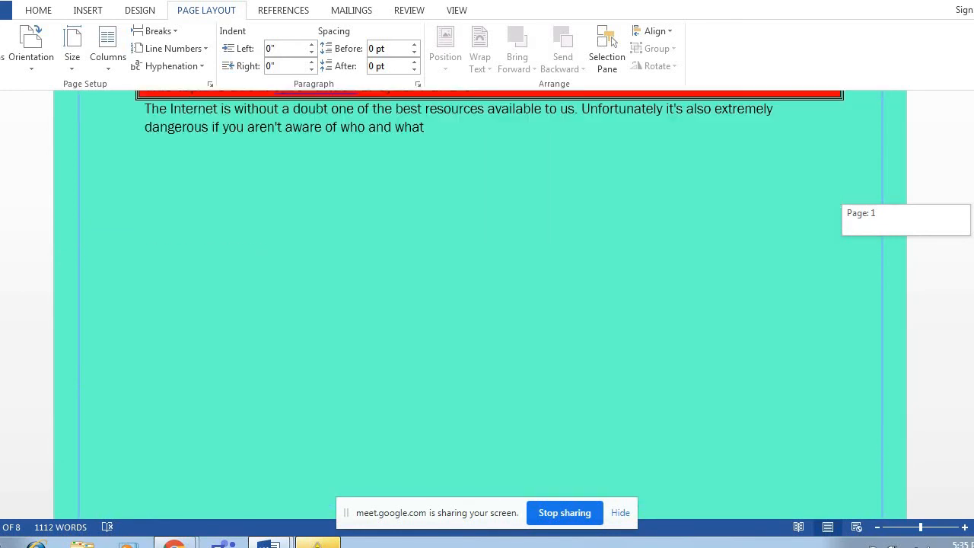
scroll(487, 304, down, 15)
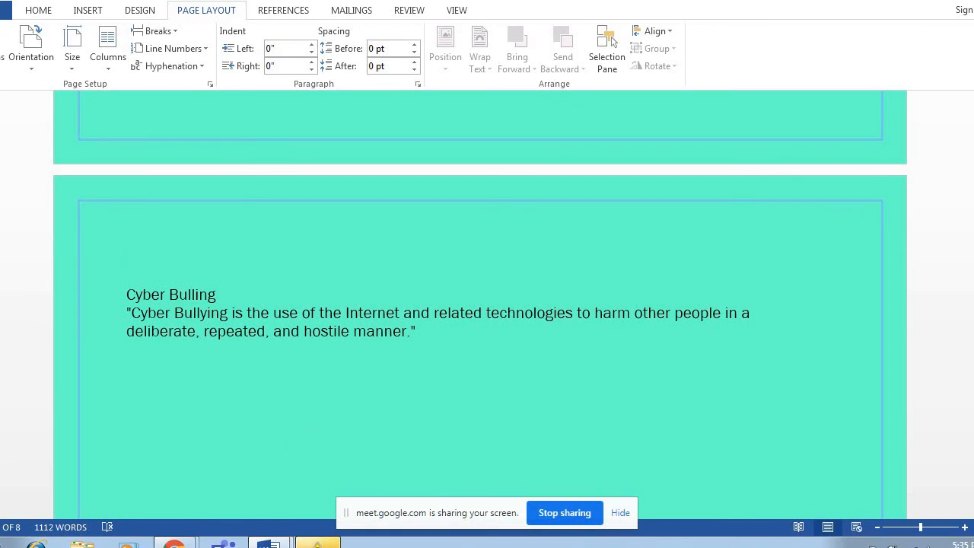
scroll(487, 304, up, 10)
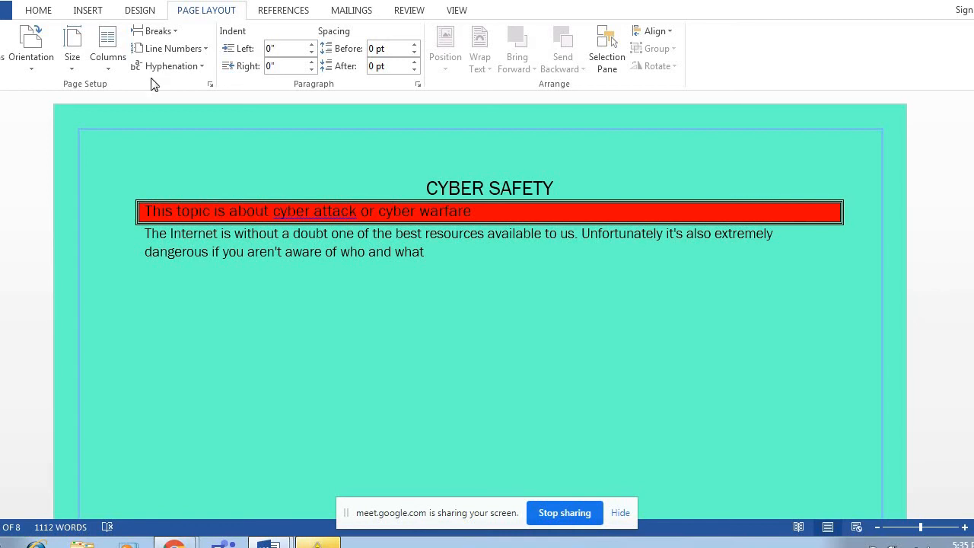
Step: Apply continuous line numbers with the "lurks behind the scenes" paragraph selected, and check the numbering on both pages
click(182, 48)
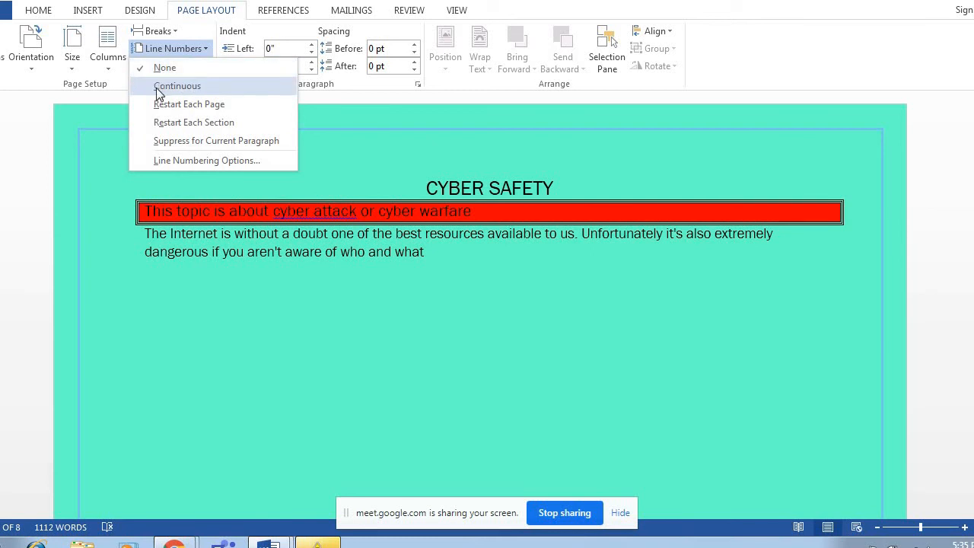
click(185, 259)
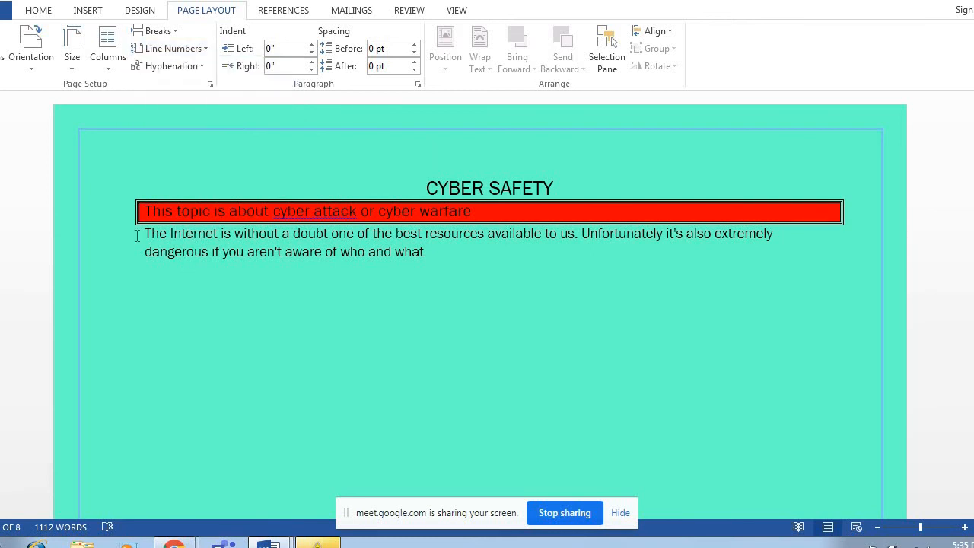
scroll(871, 257, down, 10)
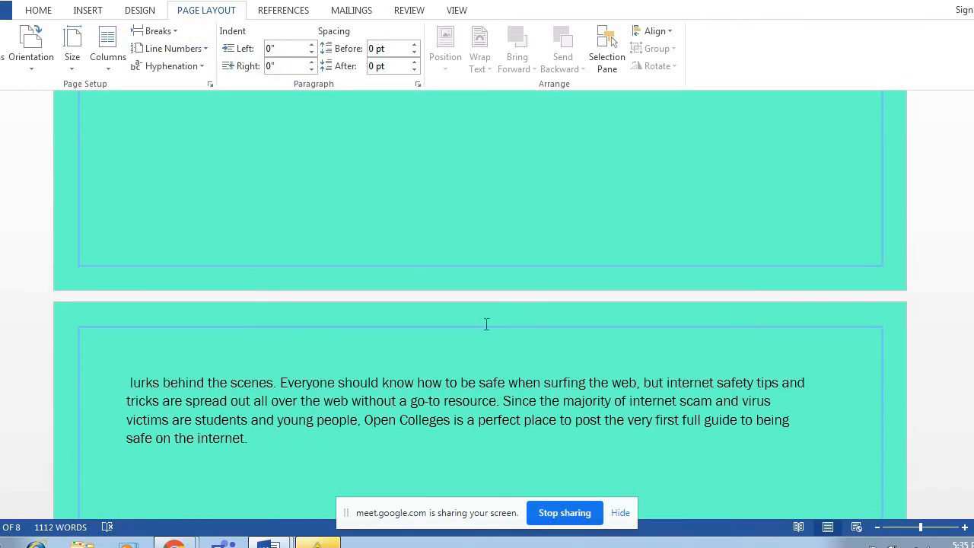
drag(126, 382, 259, 441)
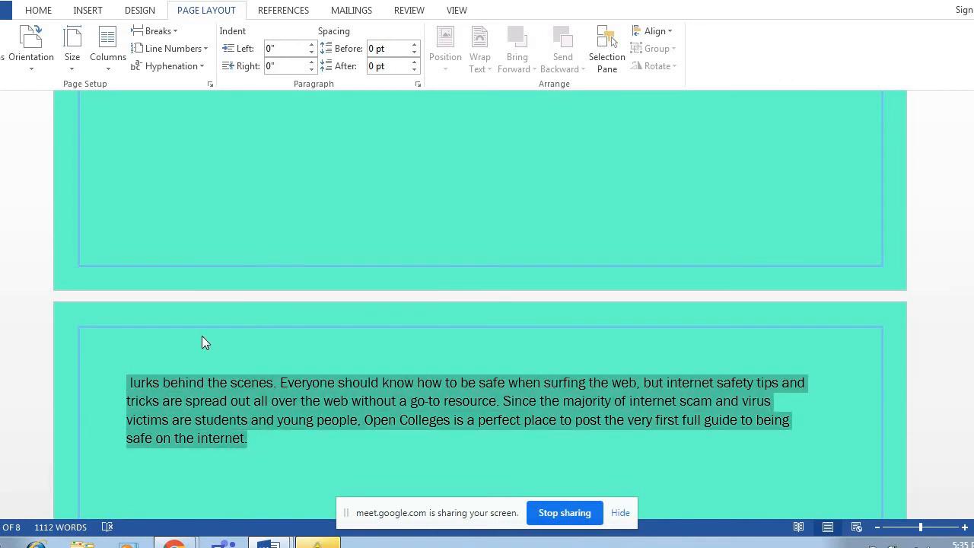
click(173, 48)
click(170, 83)
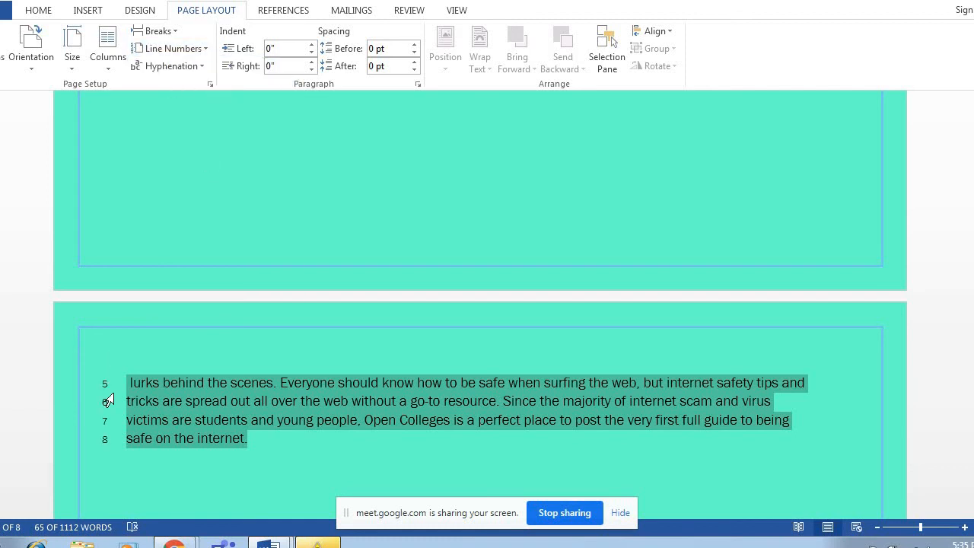
drag(973, 161, 973, 131)
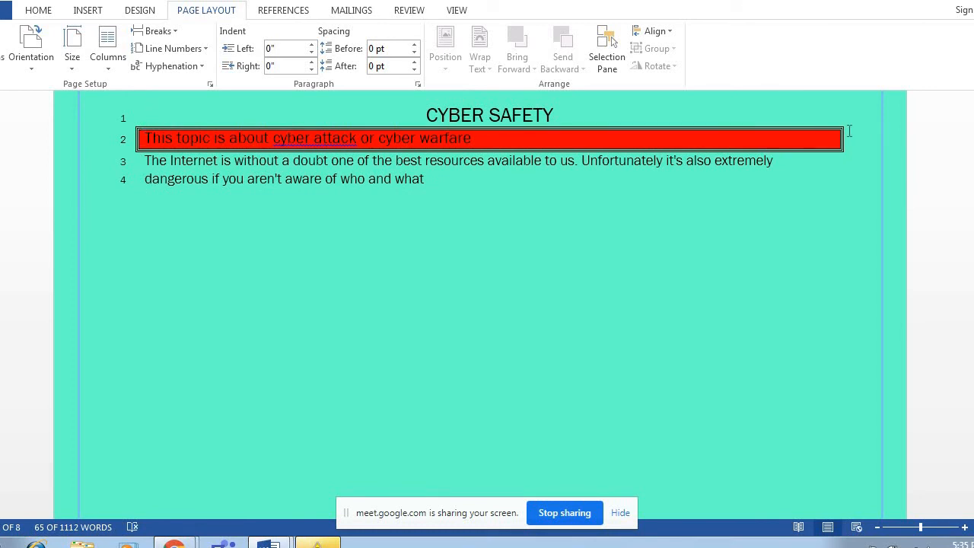
mouse_move(973, 118)
mouse_down()
mouse_move(973, 200)
mouse_move(971, 121)
mouse_up()
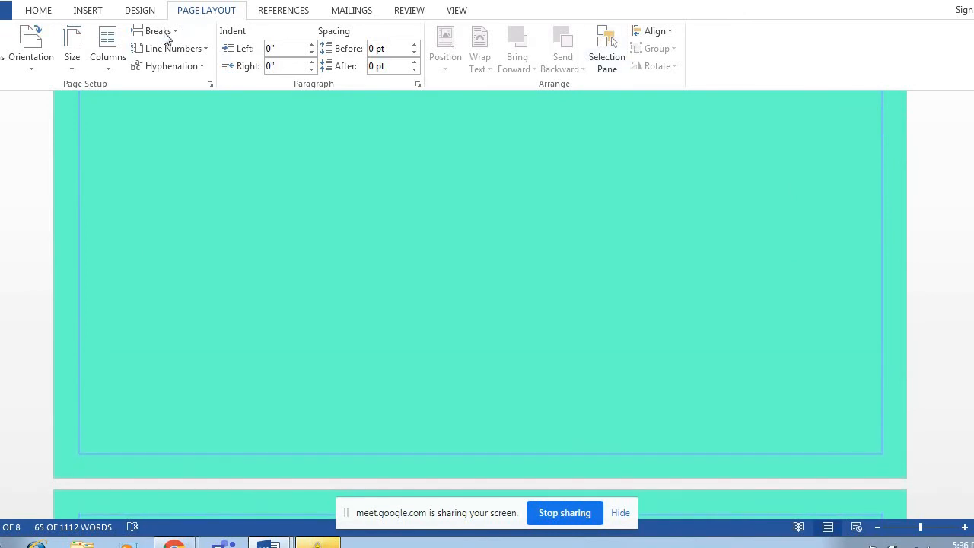
Step: Set the line numbers to None and undo the last two line-numbering changes
click(182, 47)
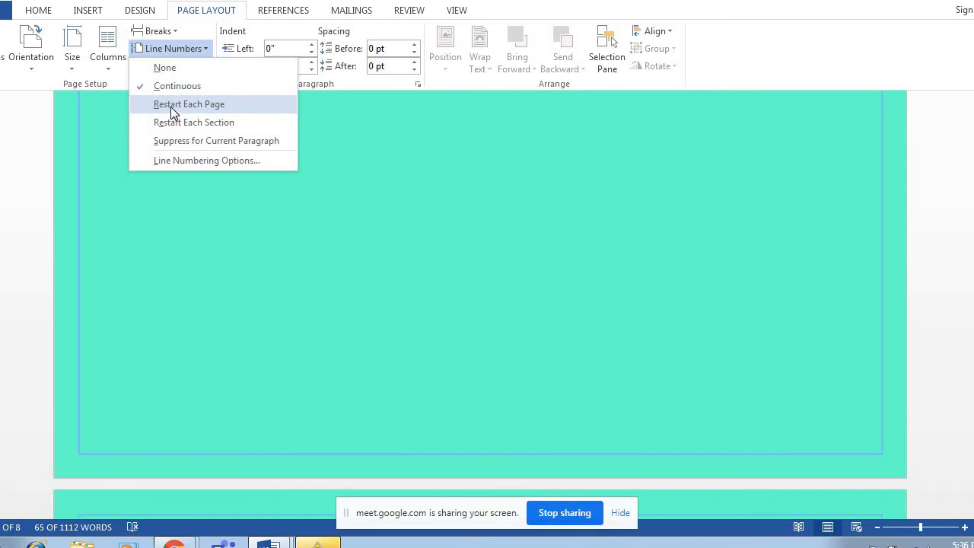
click(163, 69)
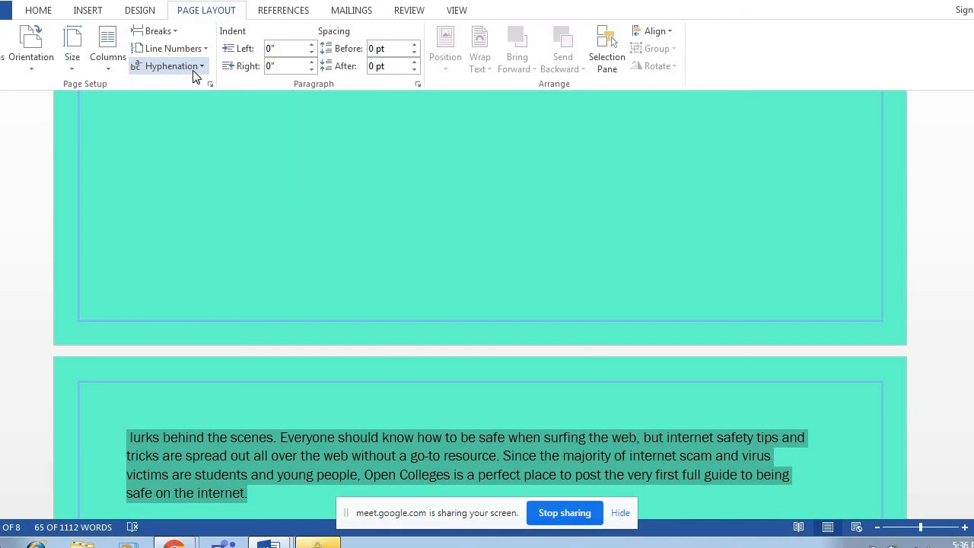
key(ctrl+z)
key(ctrl+z)
click(212, 442)
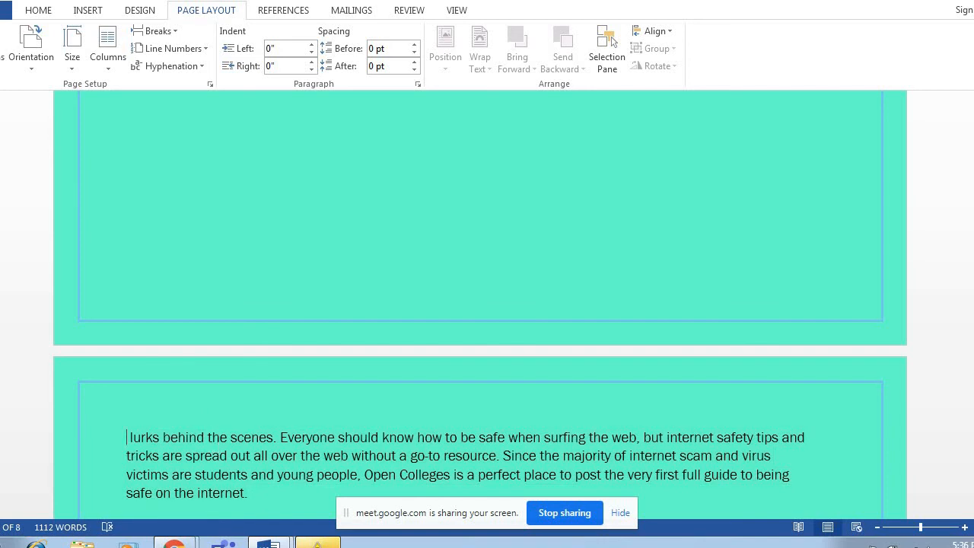
Step: Review the available hyphenation options for the notes without applying any
scroll(420, 229, up, 15)
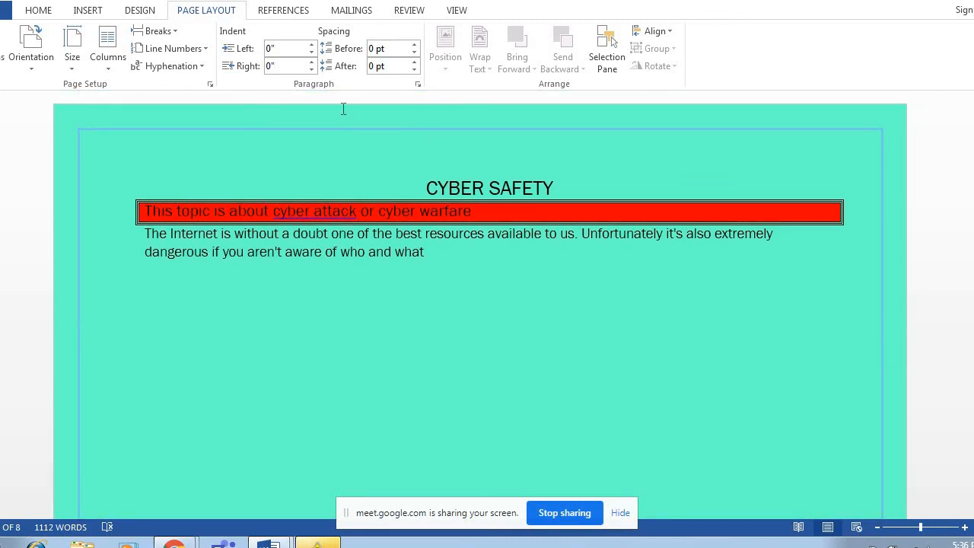
click(201, 67)
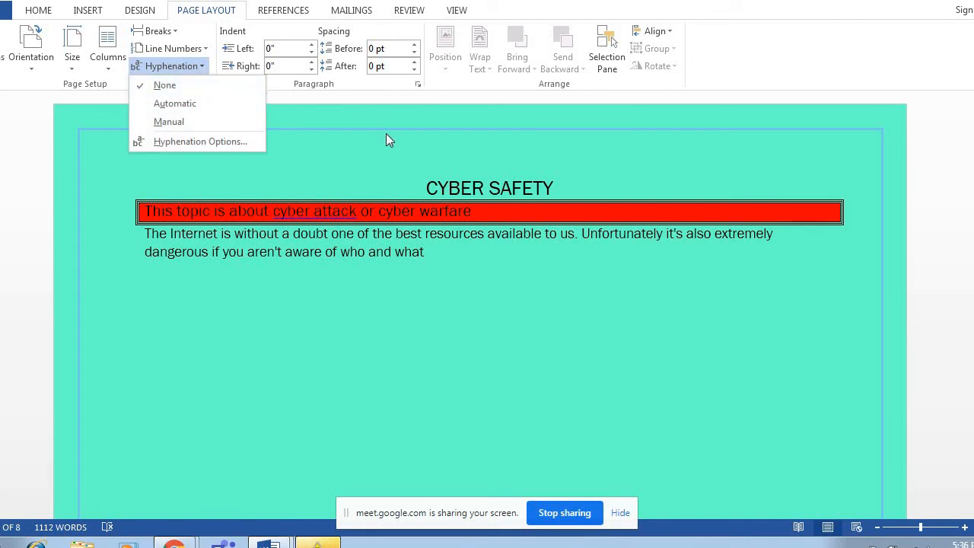
click(380, 196)
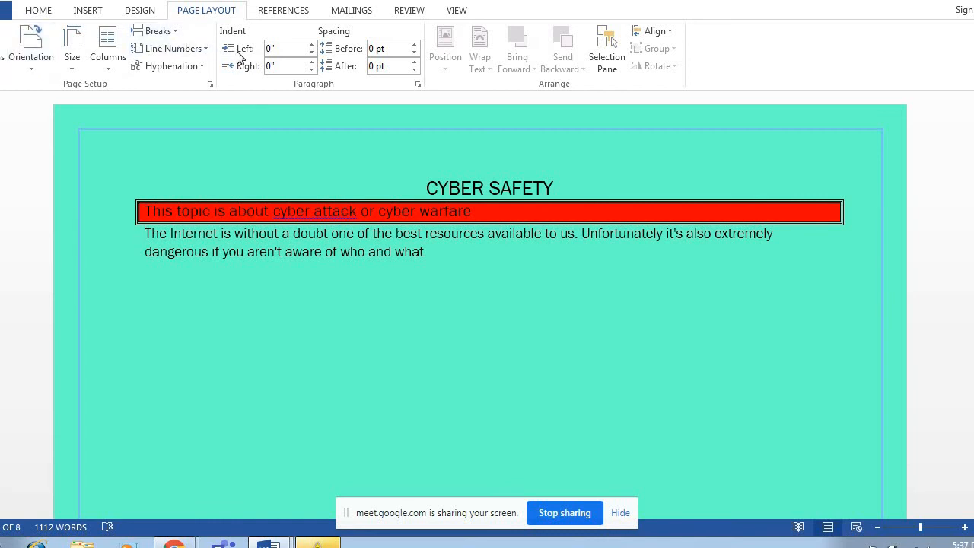
Step: Increase the left indent of the opening "The Internet is without a doubt" paragraph to 0.7"
click(312, 45)
click(311, 45)
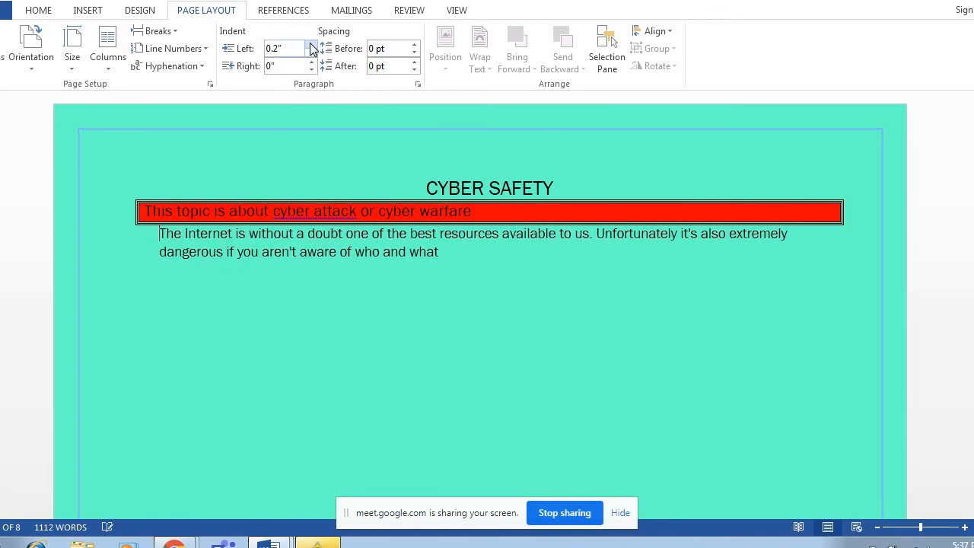
click(311, 45)
click(312, 45)
click(311, 44)
click(312, 45)
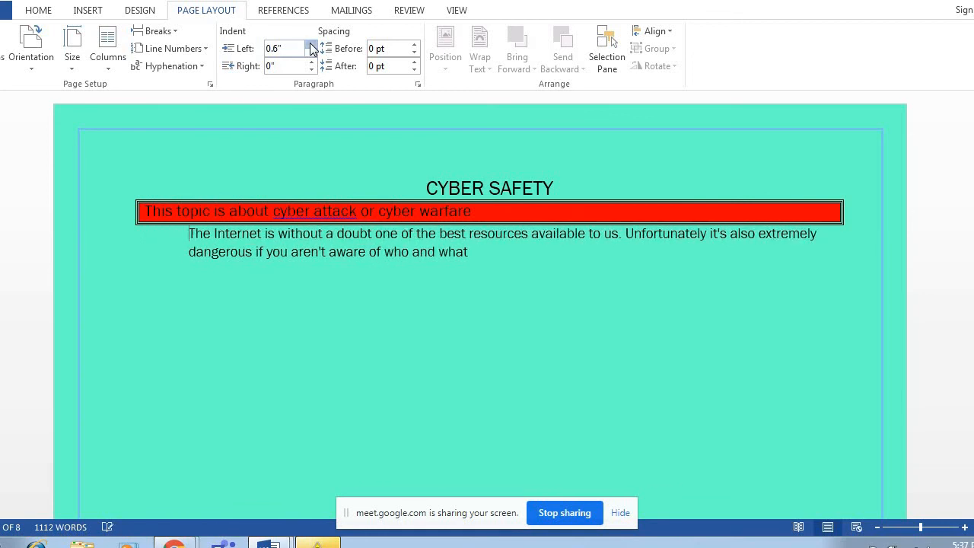
click(311, 45)
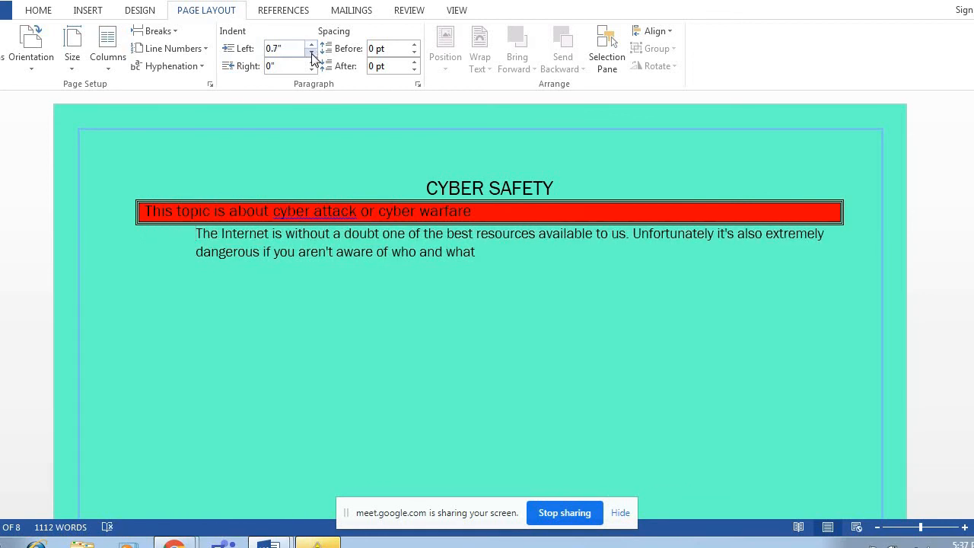
Step: Reduce the left indent of the opening paragraph to -0.1"
click(311, 53)
click(312, 53)
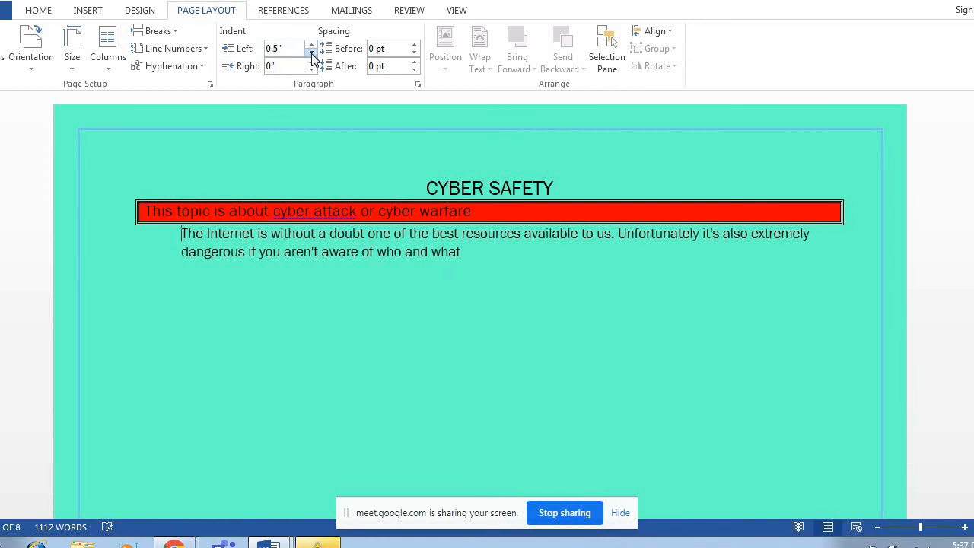
click(311, 53)
click(312, 52)
click(311, 52)
click(311, 52)
click(311, 53)
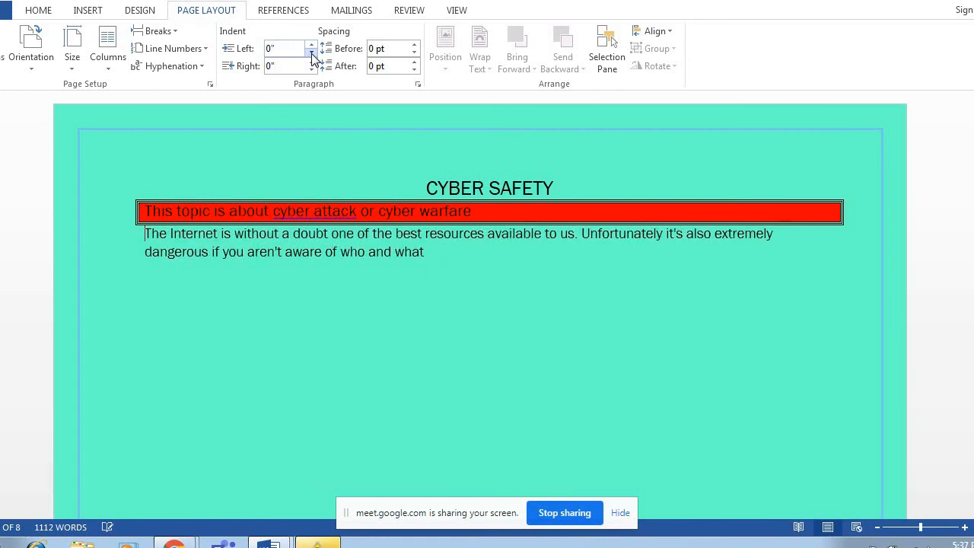
click(312, 53)
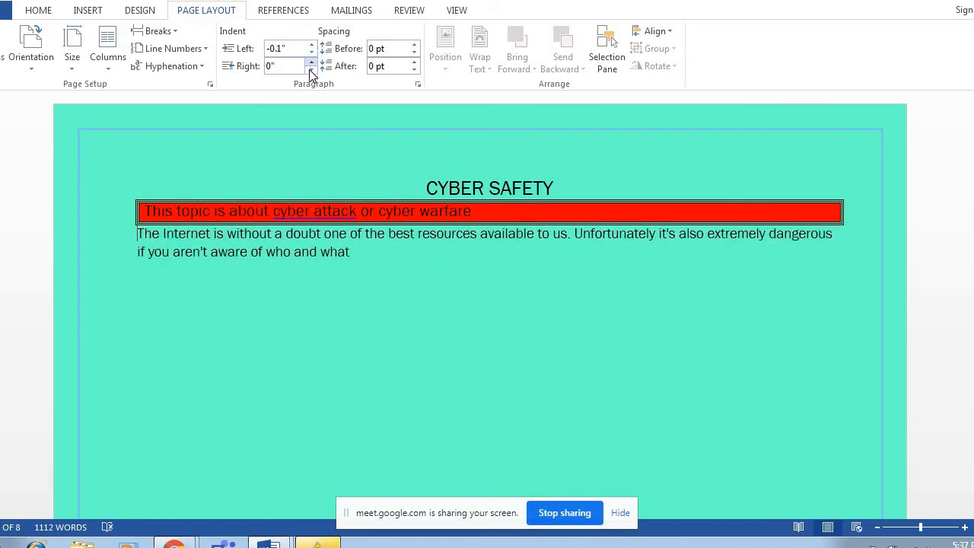
Step: Set the right indent of the opening paragraph to 0.1"
click(311, 70)
click(311, 70)
click(311, 62)
click(312, 63)
click(312, 63)
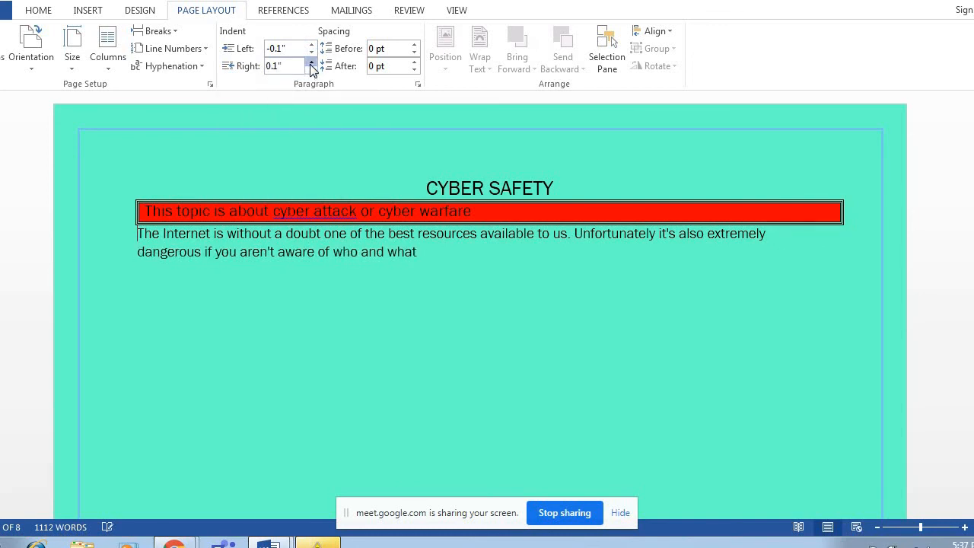
Step: Set the right indent of the opening "The Internet is without a doubt" paragraph to 0.4" and its spacing before to 18 pt
click(312, 63)
click(312, 69)
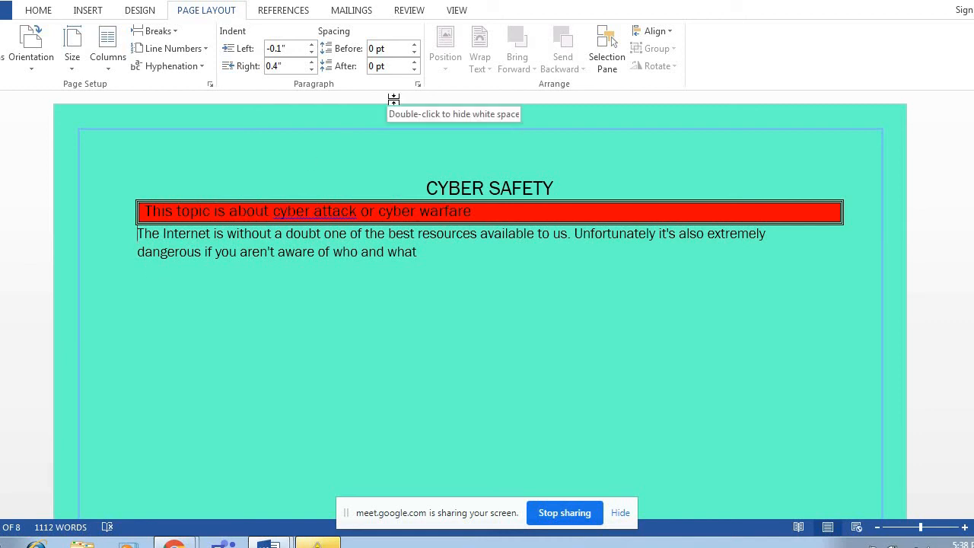
click(414, 45)
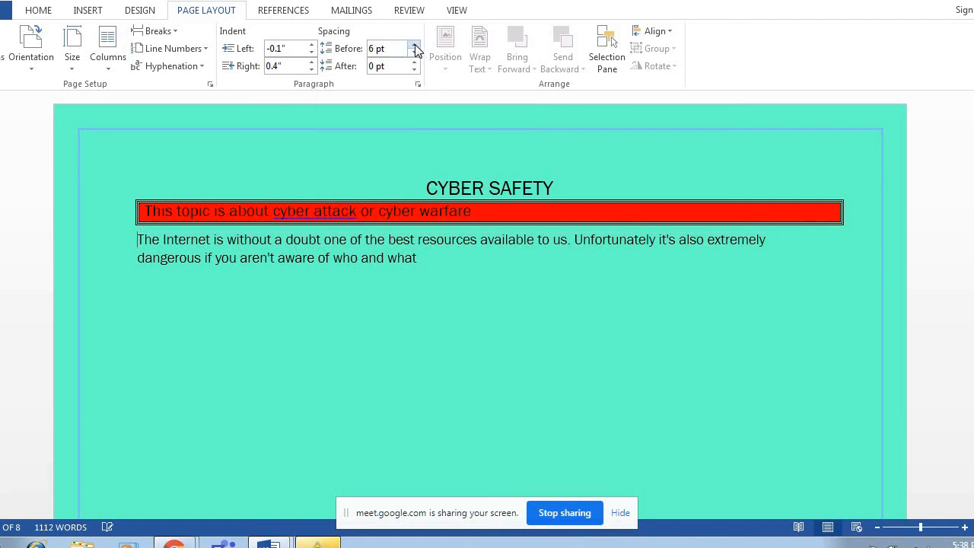
click(414, 45)
click(414, 45)
click(414, 45)
click(414, 44)
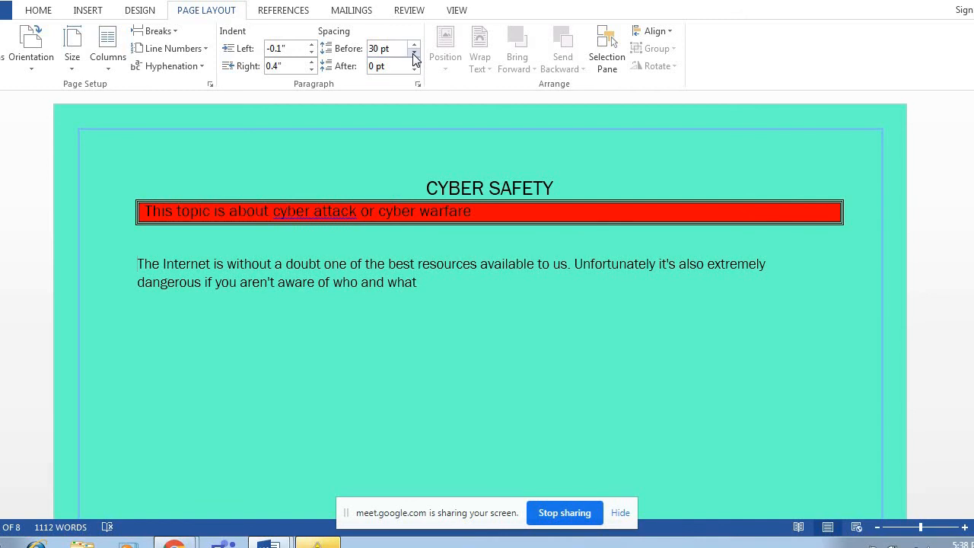
click(414, 53)
click(414, 52)
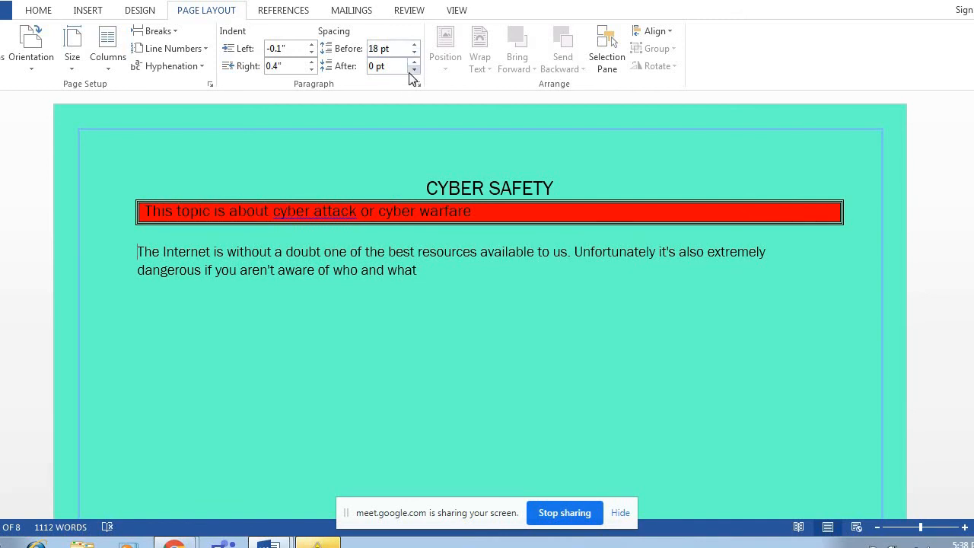
Step: Increase the spacing after the opening paragraph to 18 pt
click(414, 70)
click(414, 63)
click(414, 63)
click(414, 64)
click(414, 63)
click(414, 69)
click(131, 270)
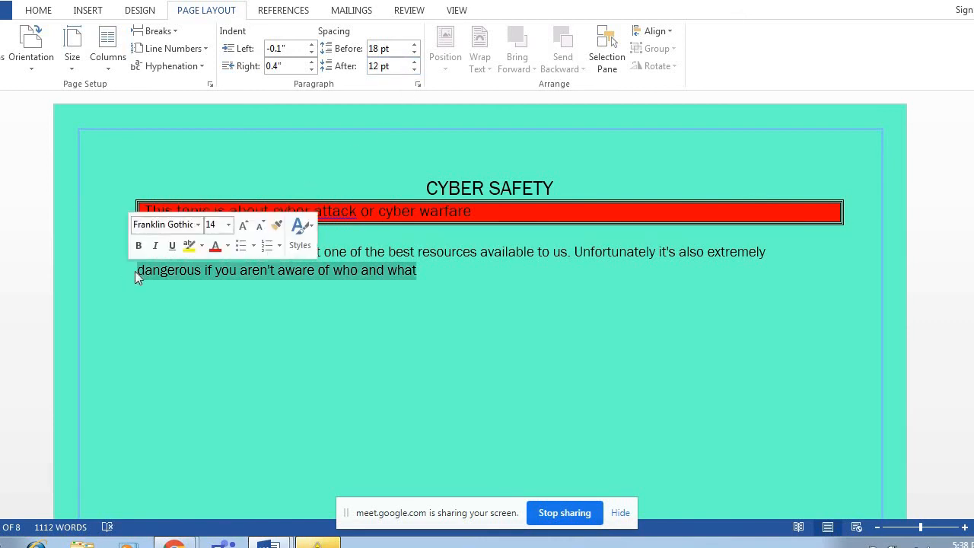
click(137, 272)
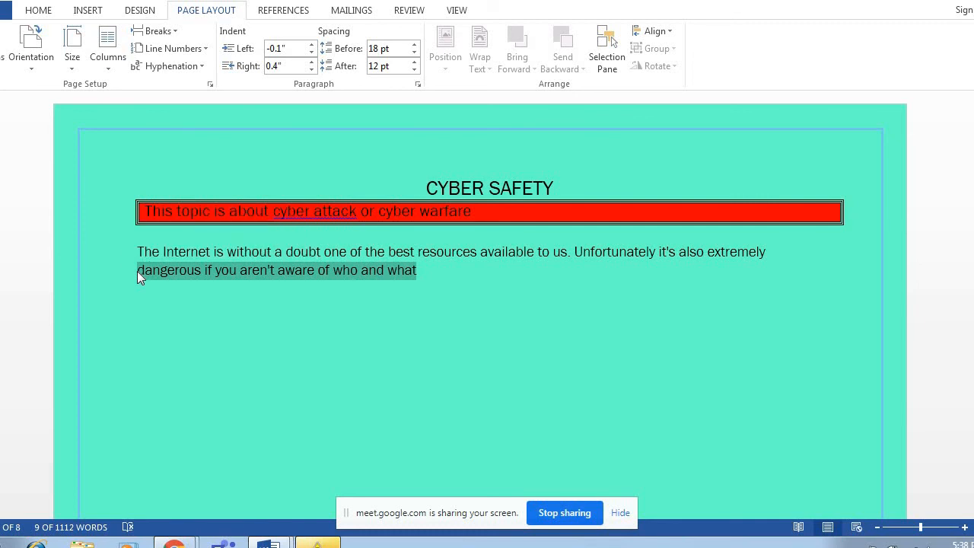
click(415, 63)
click(415, 63)
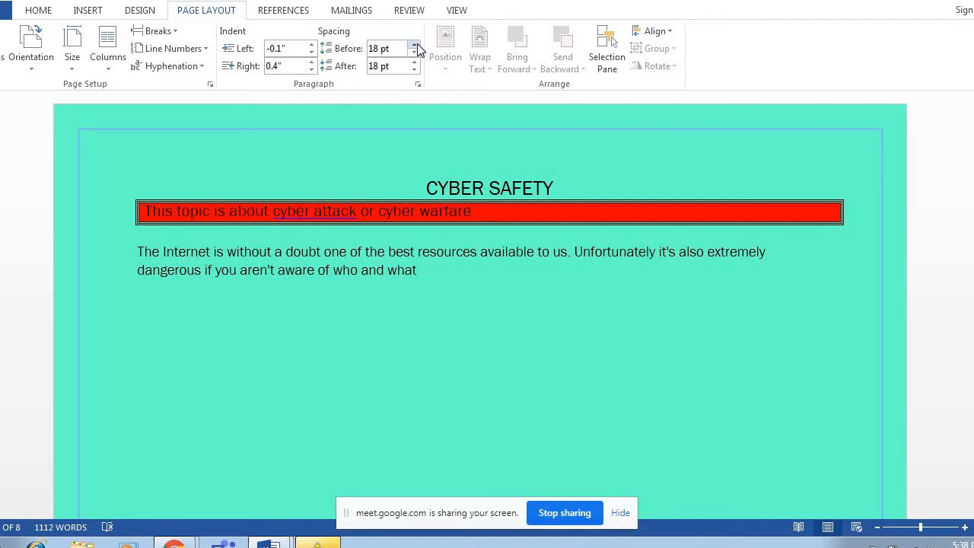
Step: Reduce the spacing before the opening paragraph to 12 pt
click(417, 44)
click(416, 52)
click(416, 52)
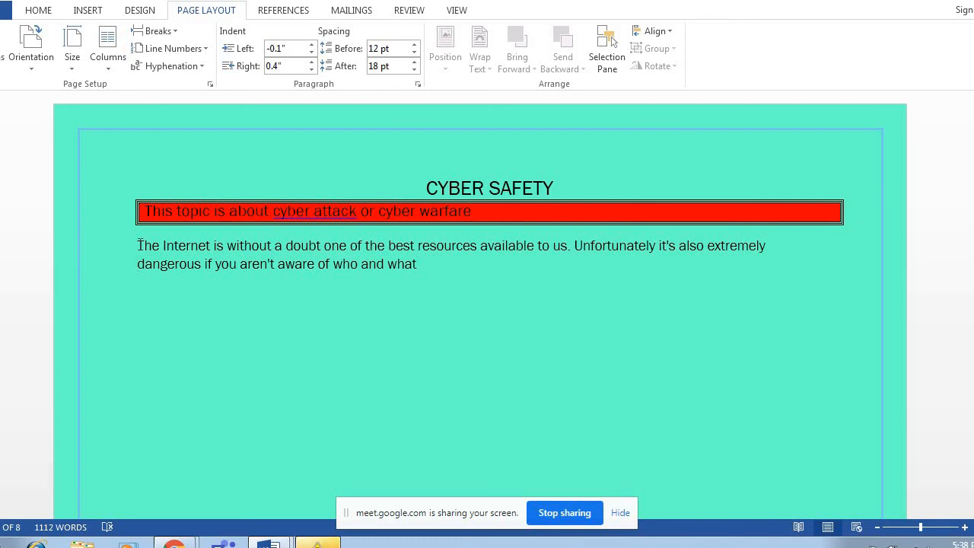
drag(138, 246, 446, 278)
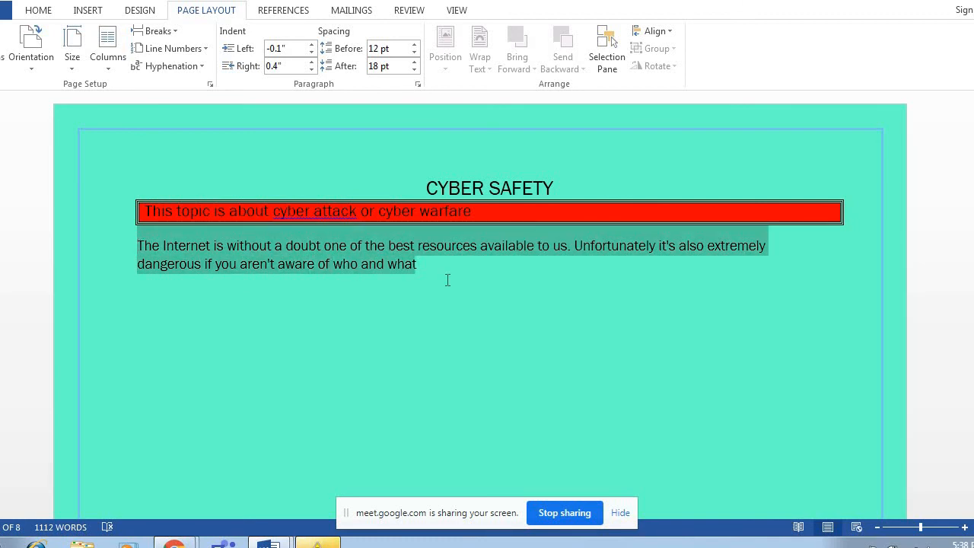
right_click(353, 244)
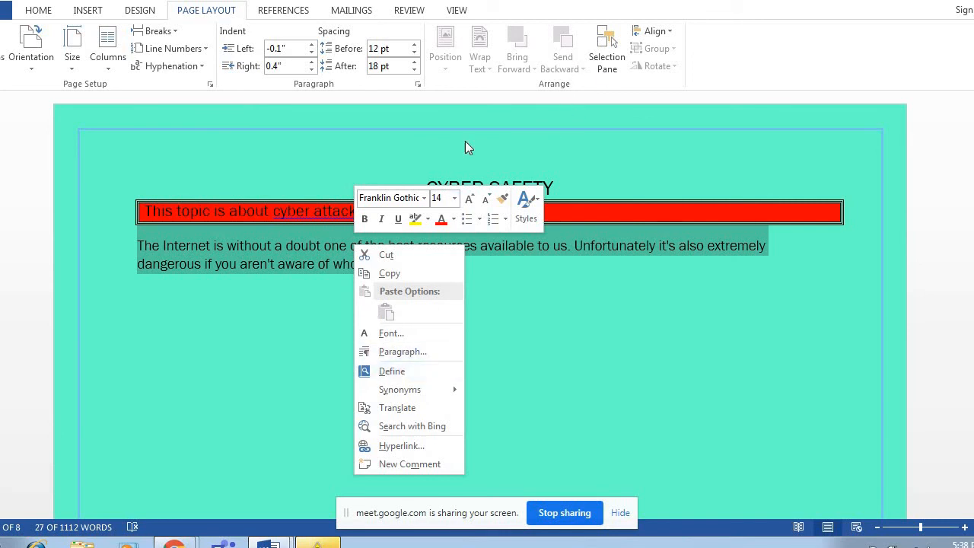
key(Escape)
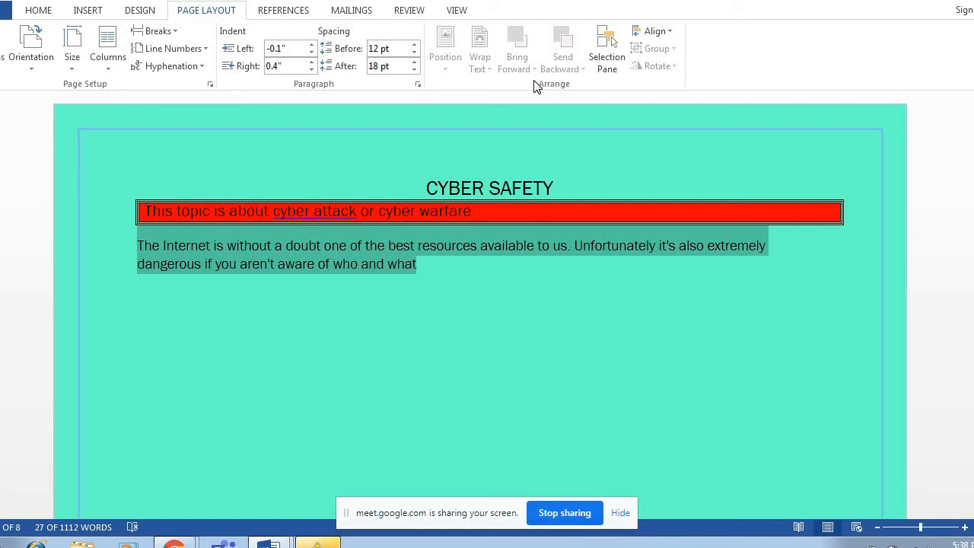
click(530, 224)
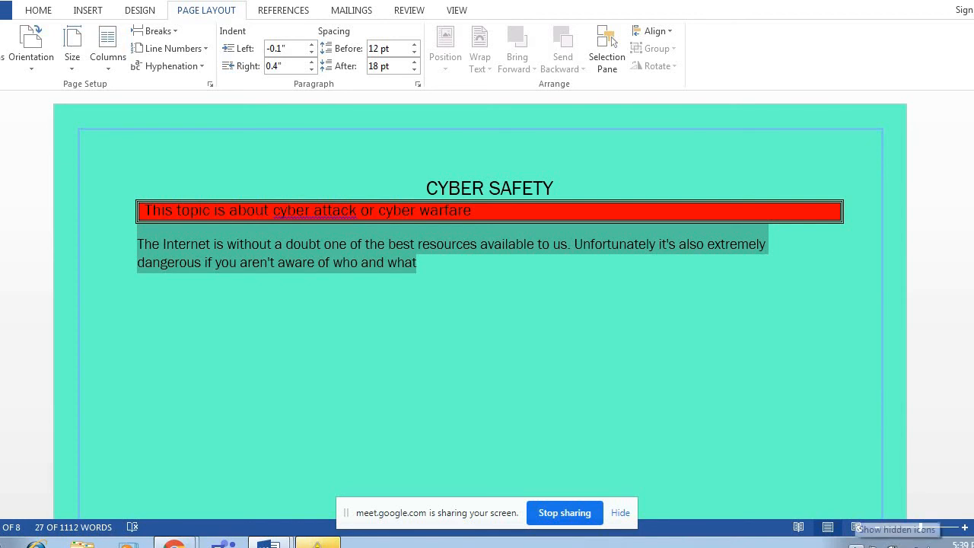
click(856, 542)
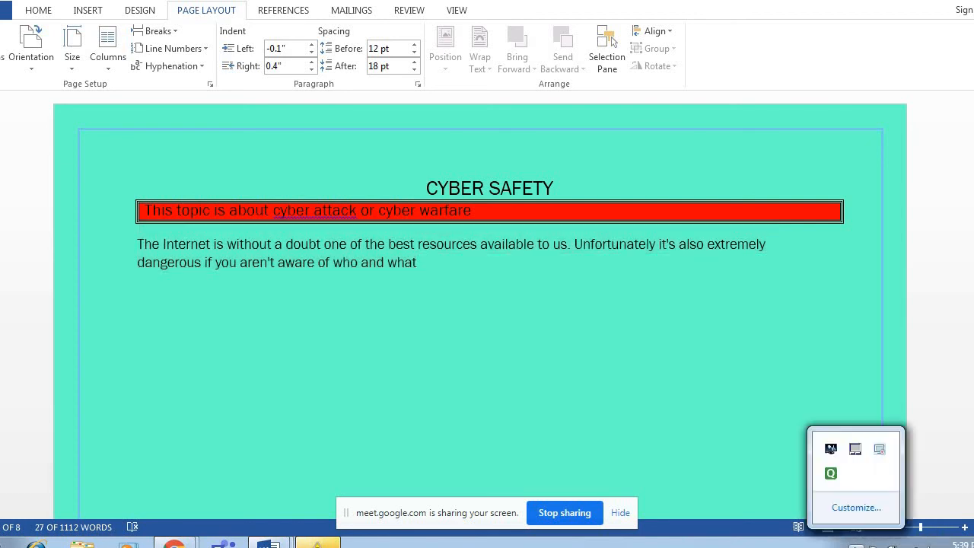
right_click(881, 452)
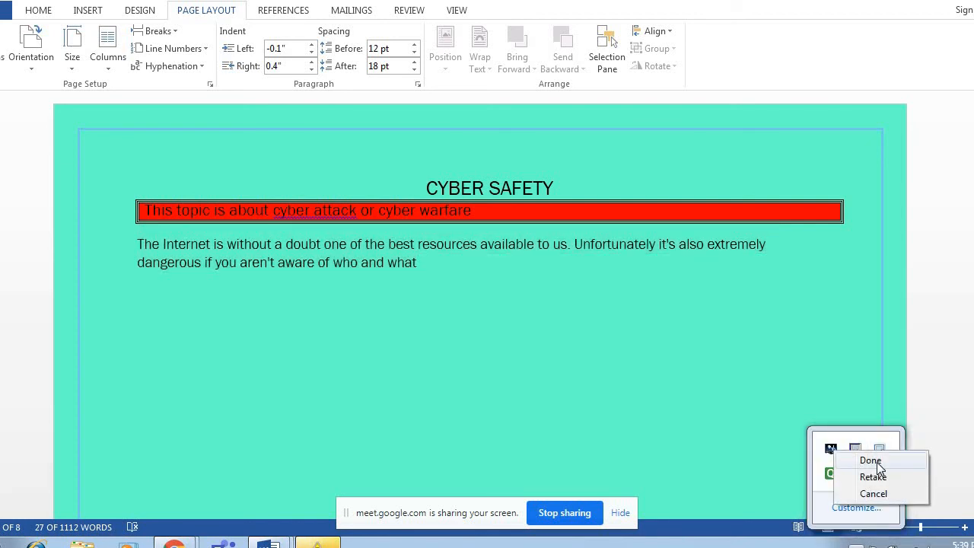